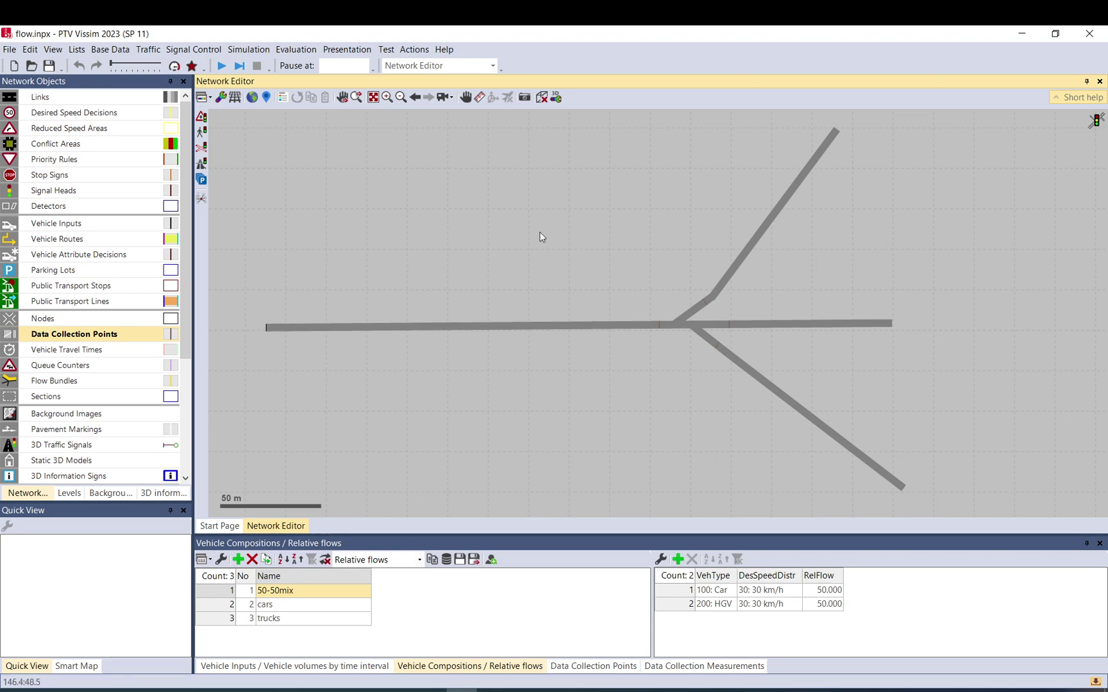
# Step: Inspect the data collection points around the junction and the vehicle input at the start of link 1
pyautogui.moveTo(235, 124)
pyautogui.mouseDown()
pyautogui.moveTo(979, 504)
pyautogui.moveTo(519, 310)
pyautogui.moveTo(241, 114)
pyautogui.mouseUp()
pyautogui.click(241, 124)
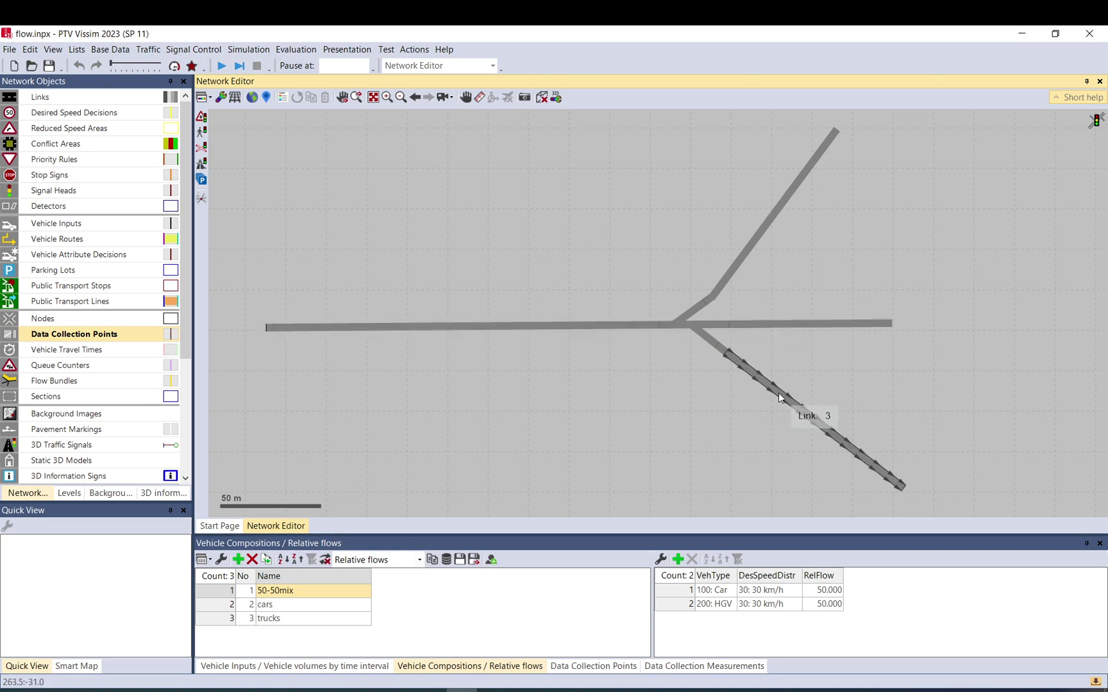
pyautogui.click(660, 327)
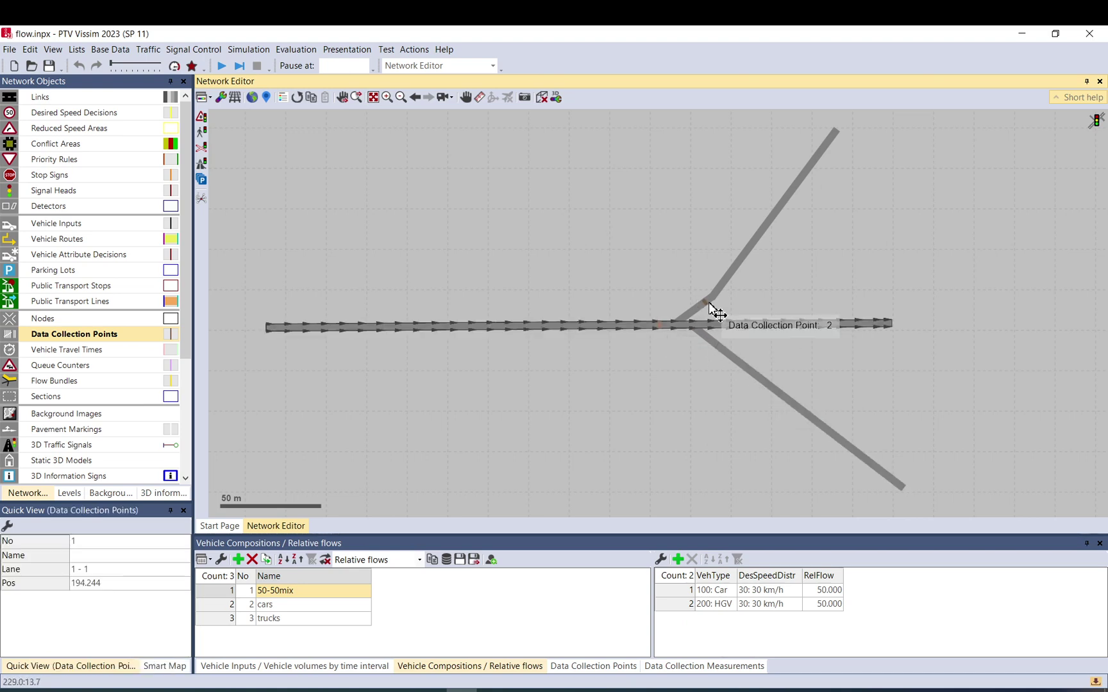
pyautogui.click(716, 345)
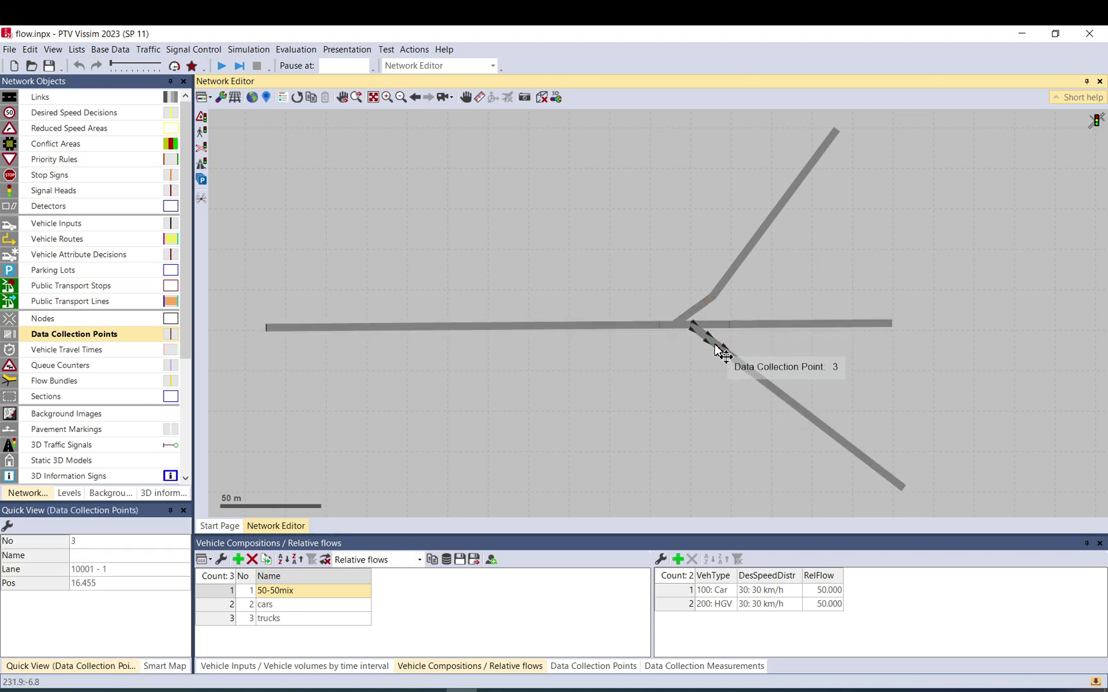
pyautogui.click(698, 372)
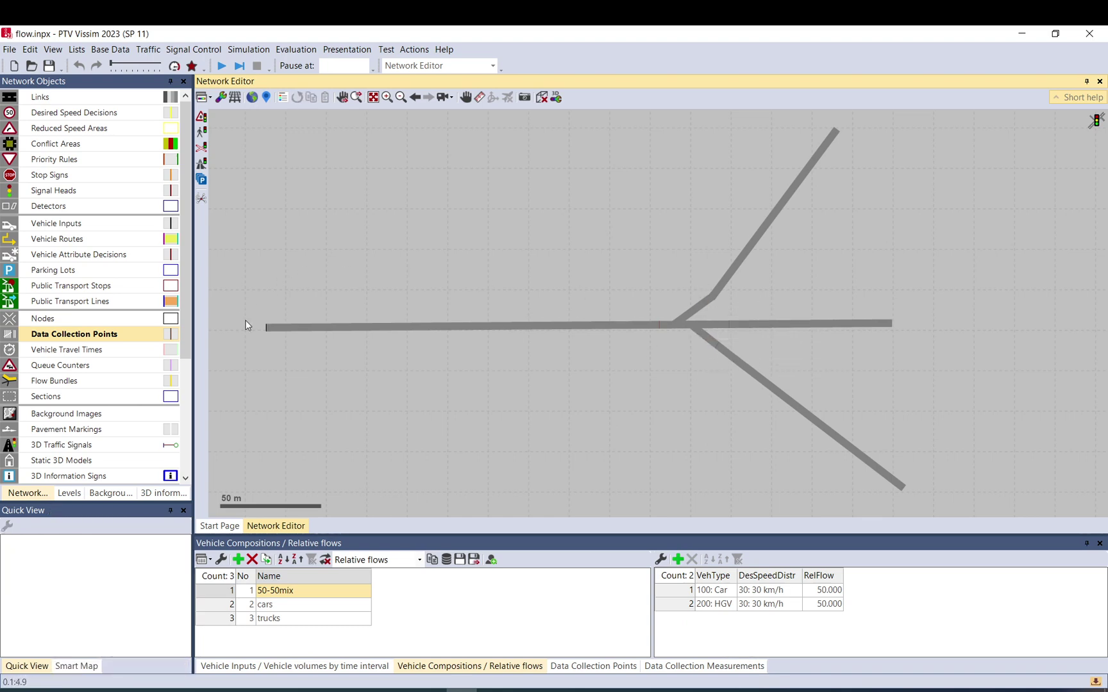
pyautogui.click(266, 332)
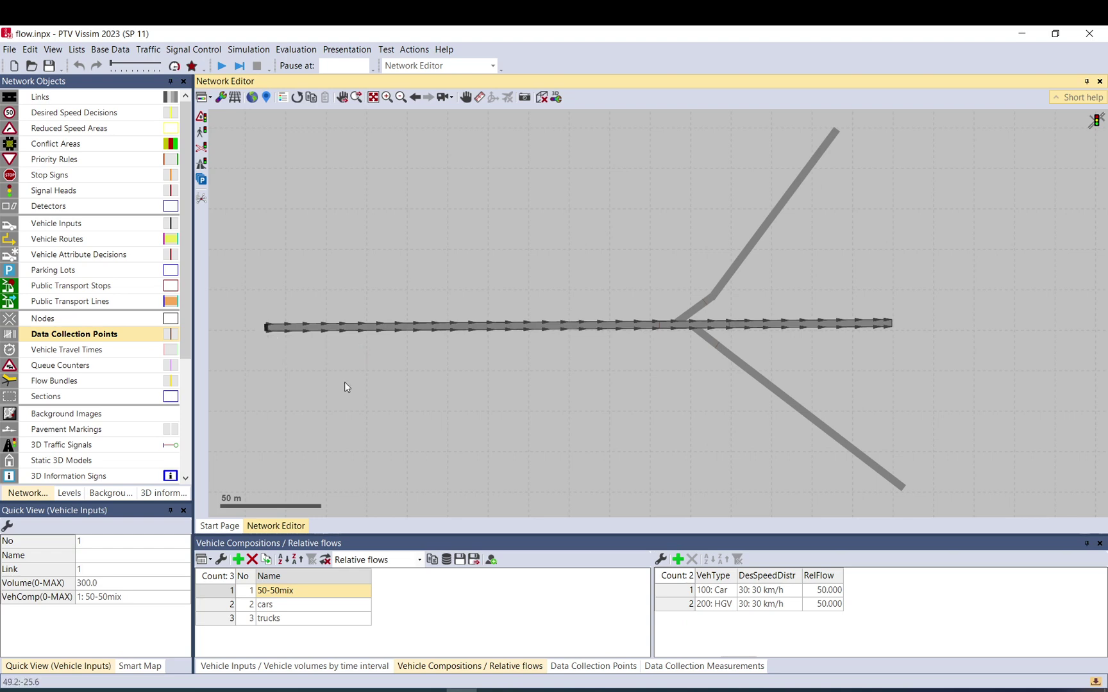
pyautogui.click(344, 381)
pyautogui.click(268, 332)
# Step: Set the relative flows of Car and HGV in the 50-50mix vehicle composition to 0.500 each
pyautogui.click(703, 590)
pyautogui.click(708, 607)
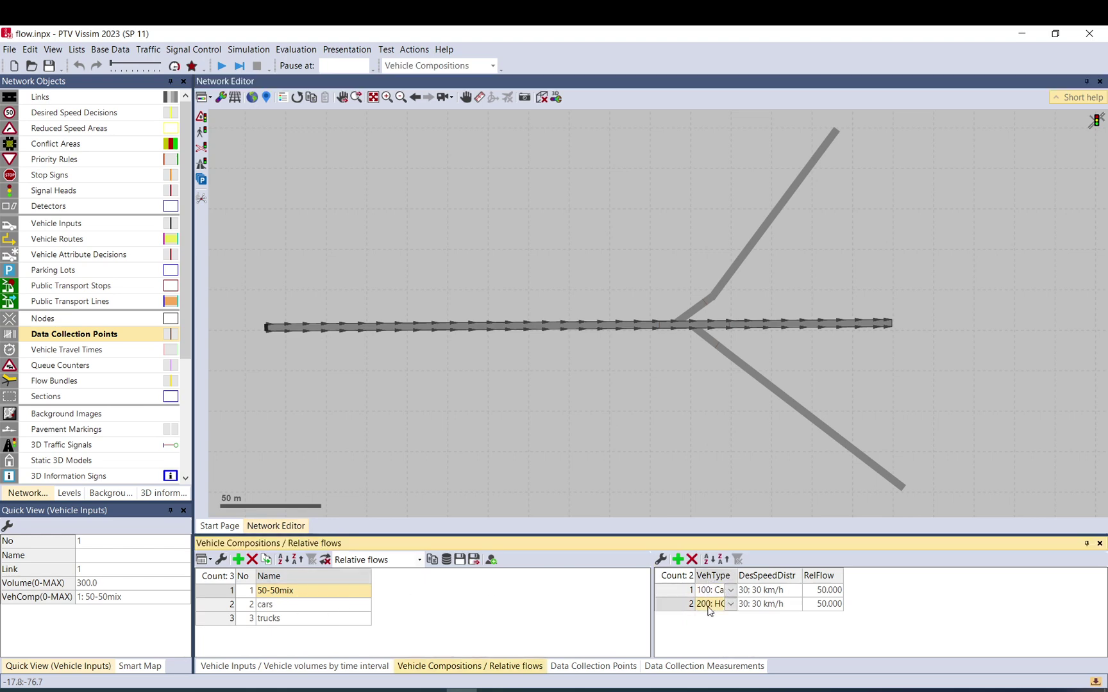
pyautogui.click(822, 592)
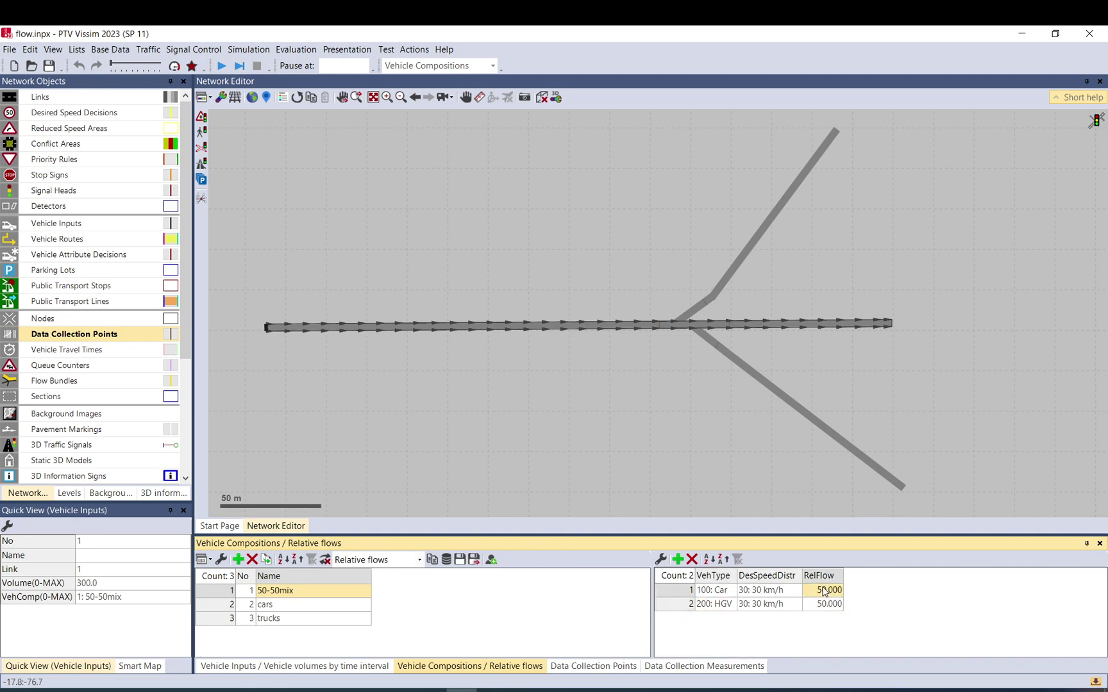
pyautogui.write('100')
pyautogui.click(822, 603)
pyautogui.write('100')
pyautogui.press('Return')
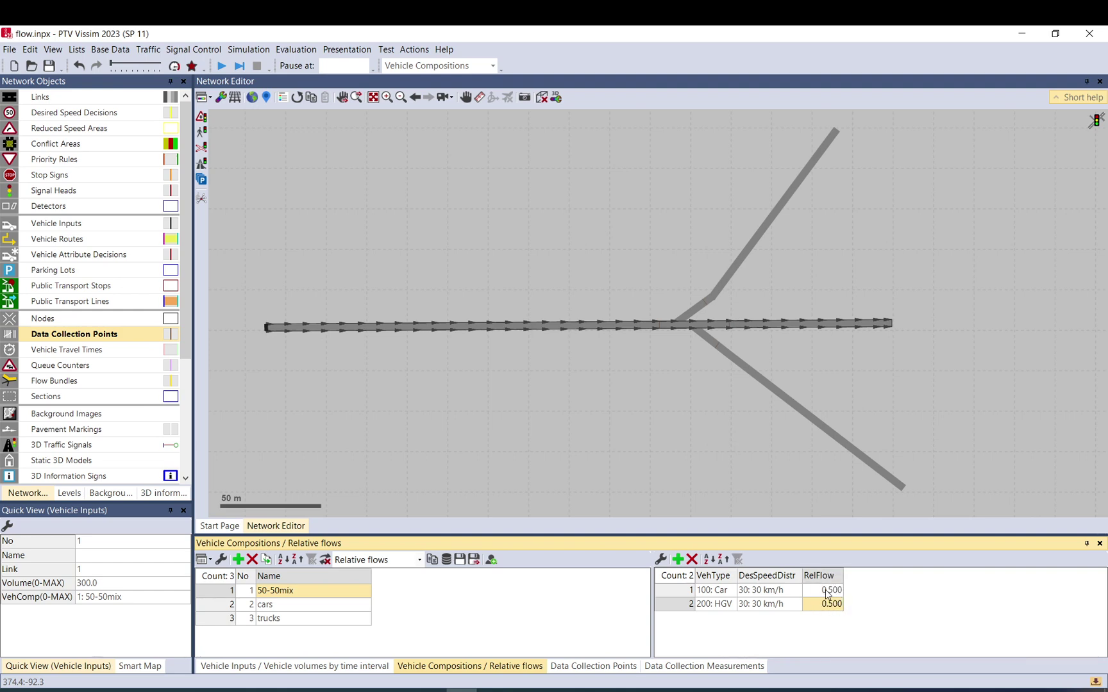
pyautogui.moveTo(827, 593); pyautogui.dragTo(827, 609)
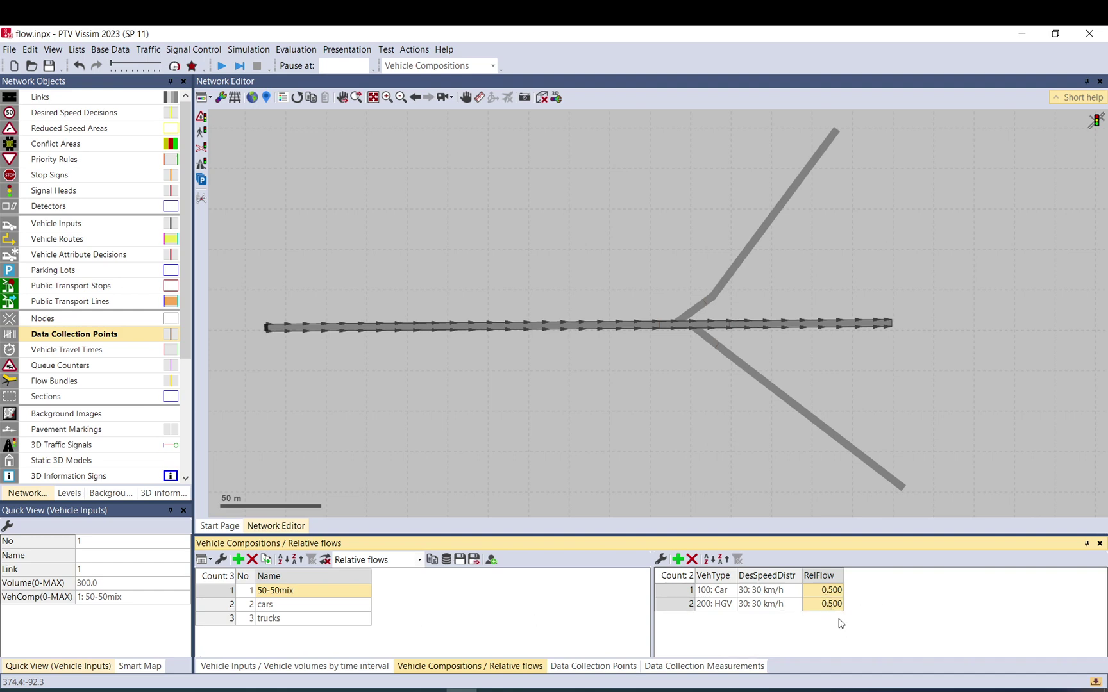
pyautogui.click(823, 595)
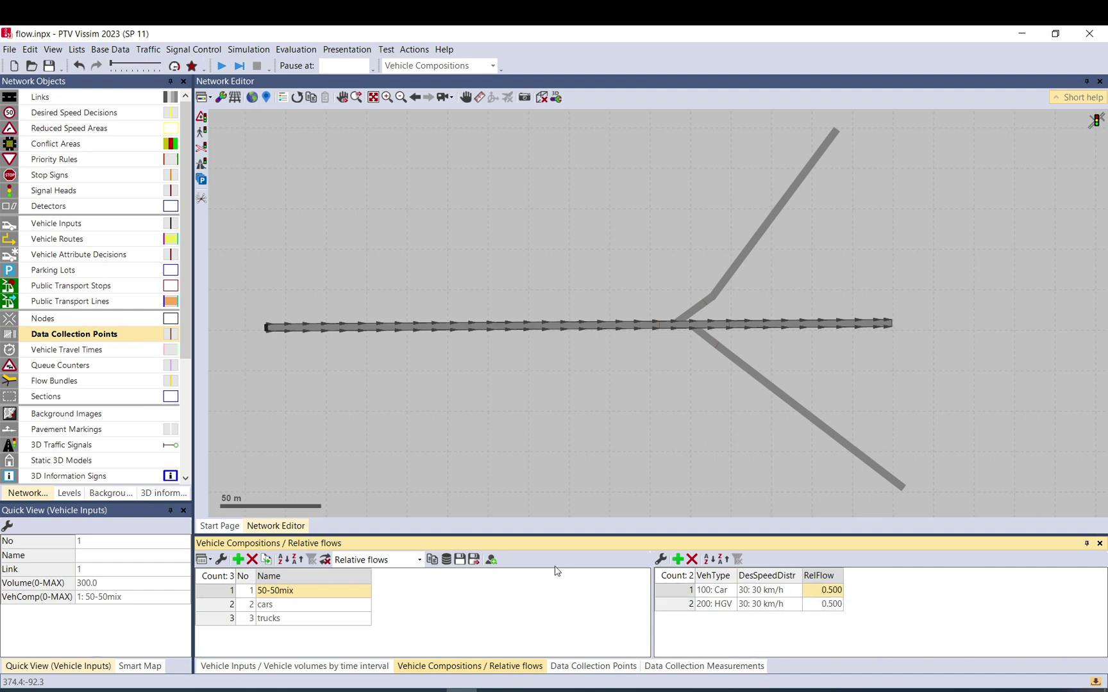
# Step: Examine the vehicle types and relative flows of the cars and trucks compositions
pyautogui.click(322, 606)
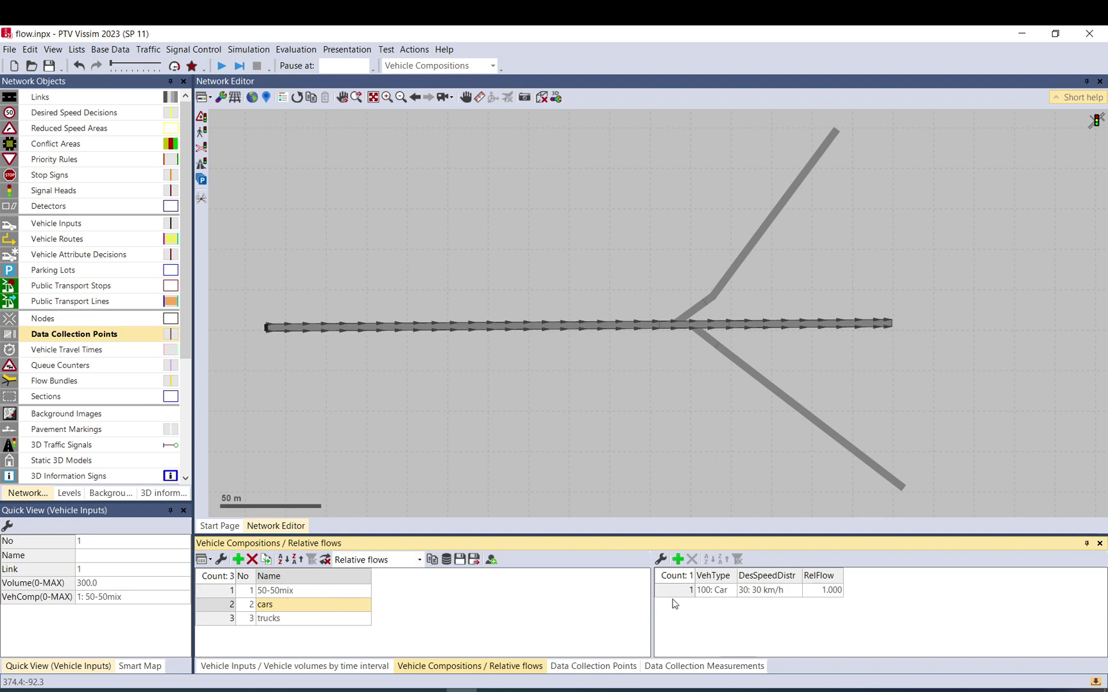
pyautogui.click(331, 619)
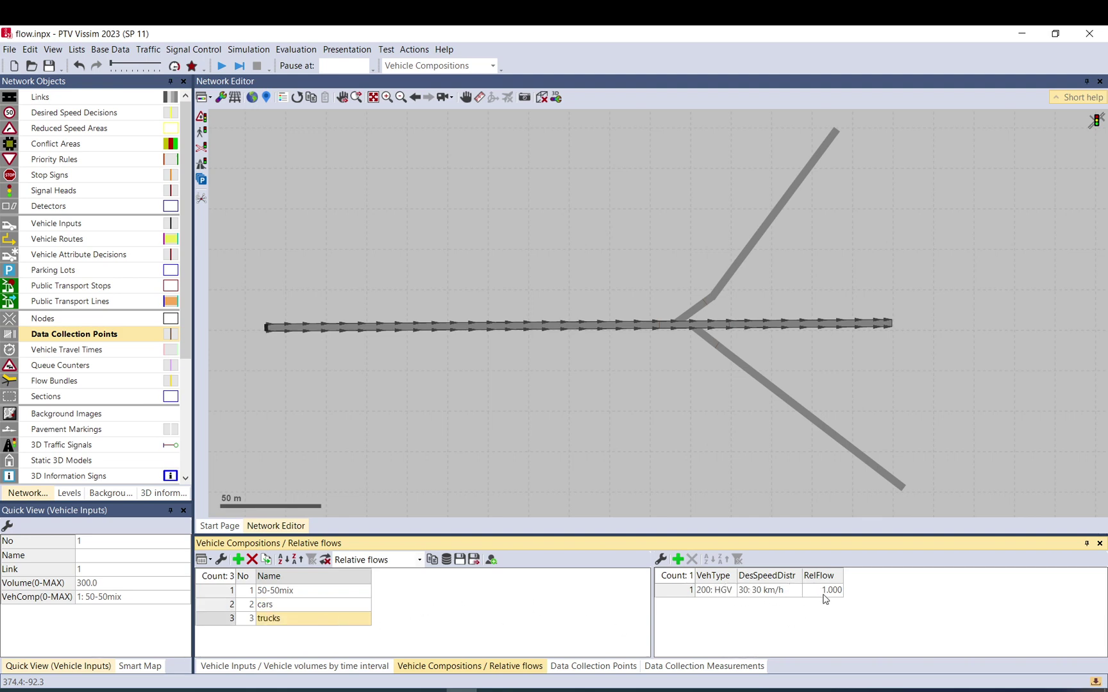
pyautogui.click(576, 493)
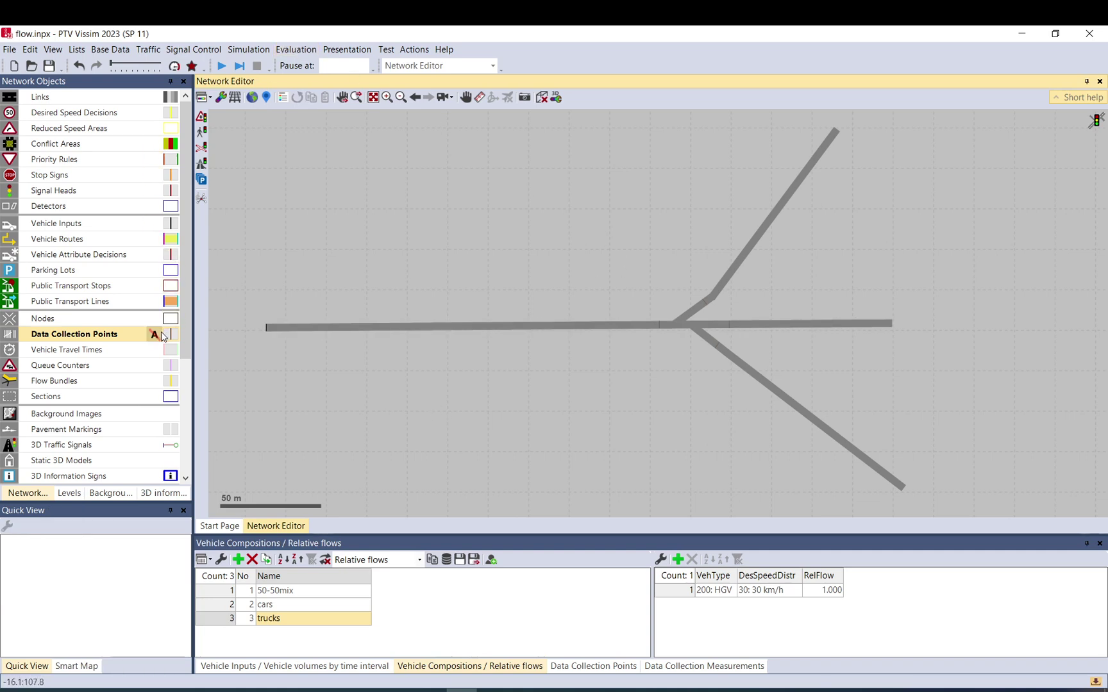
# Step: Configure the evaluation's data collections to additionally collect data for the Car and HGV vehicle classes
pyautogui.click(295, 50)
pyautogui.click(299, 62)
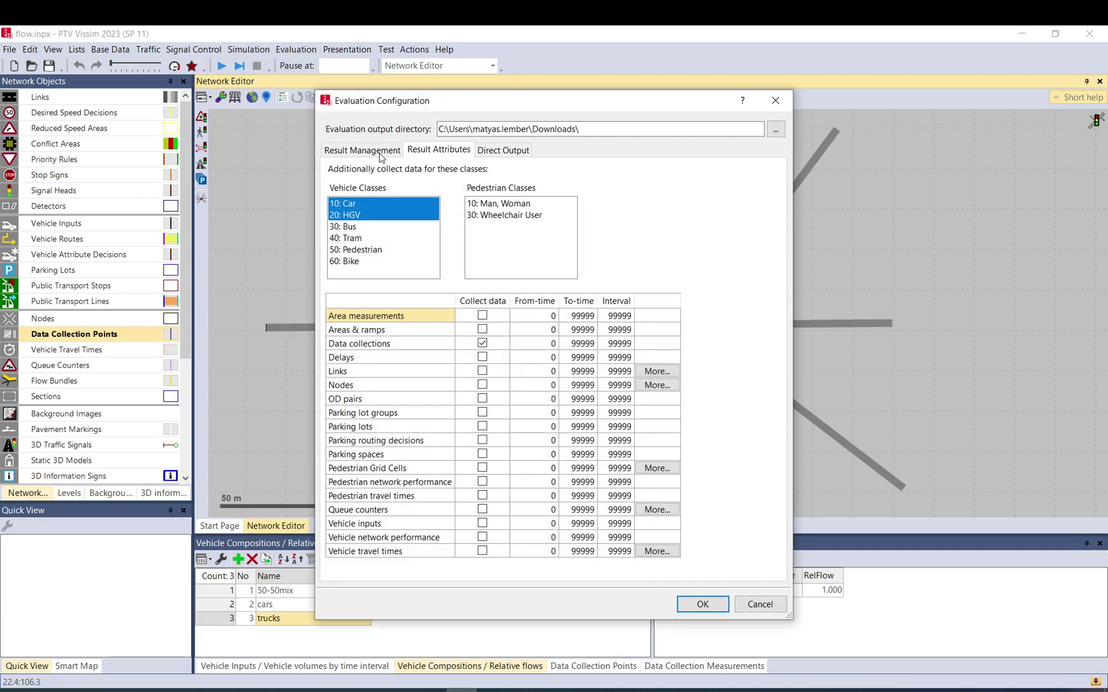
pyautogui.moveTo(389, 347); pyautogui.dragTo(627, 348)
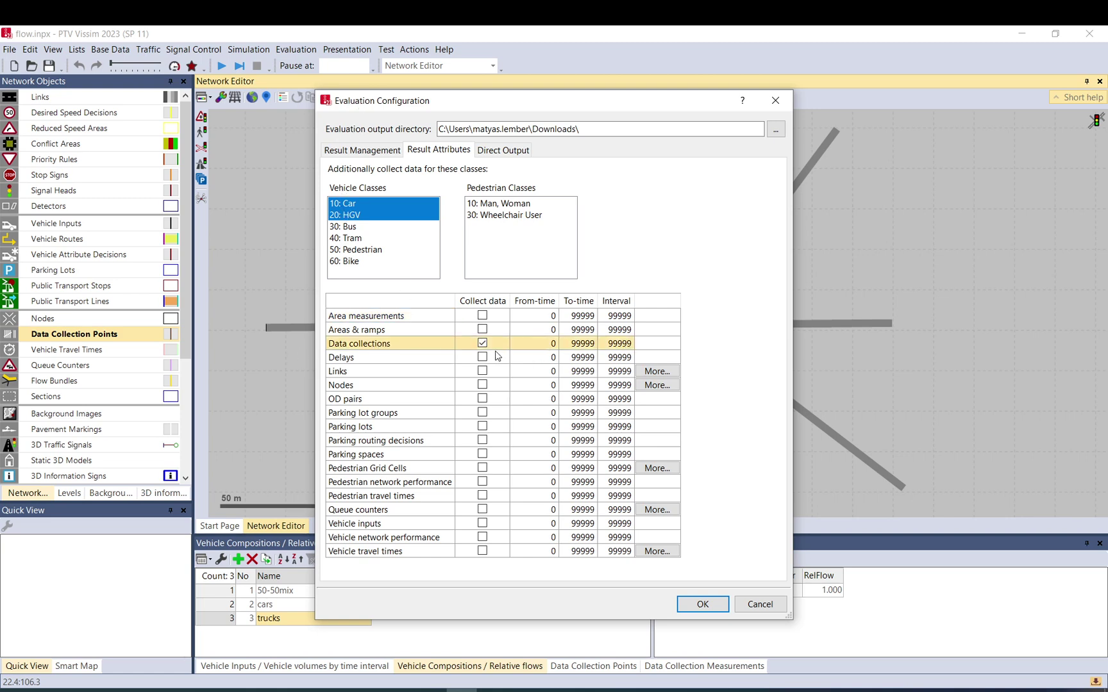
pyautogui.click(352, 220)
pyautogui.click(352, 220)
pyautogui.click(357, 205)
pyautogui.click(353, 215)
pyautogui.keyDown('ctrl'); pyautogui.click(360, 205); pyautogui.keyUp('ctrl')
pyautogui.click(710, 604)
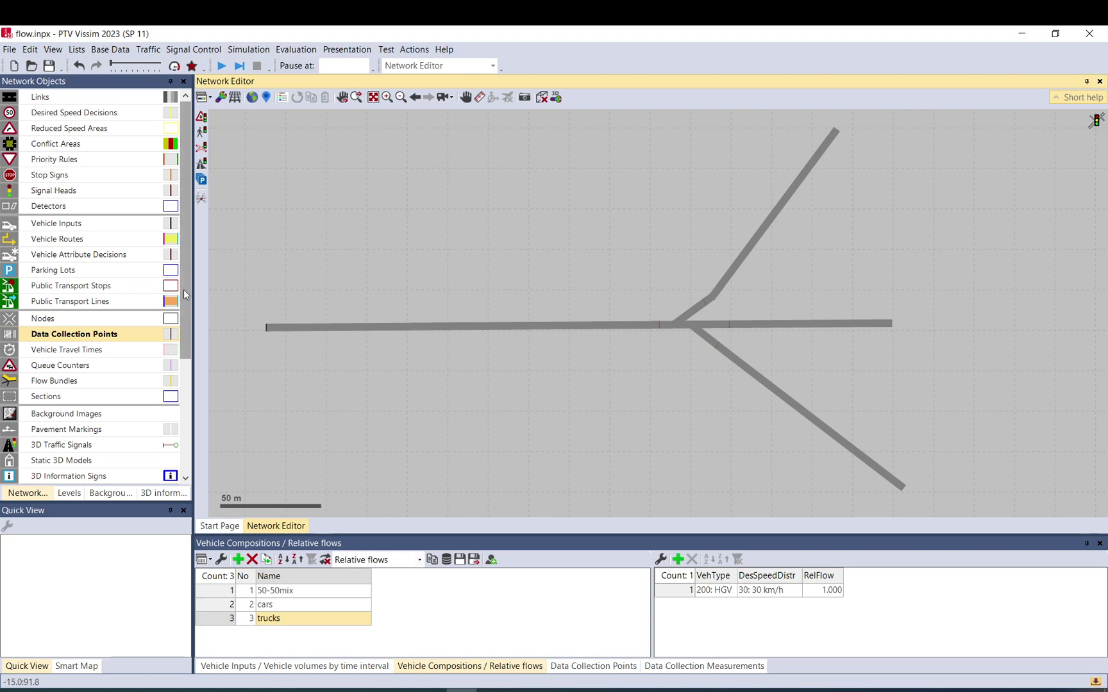
# Step: Save the network changes, run the simulation briefly and stop it
pyautogui.click(221, 65)
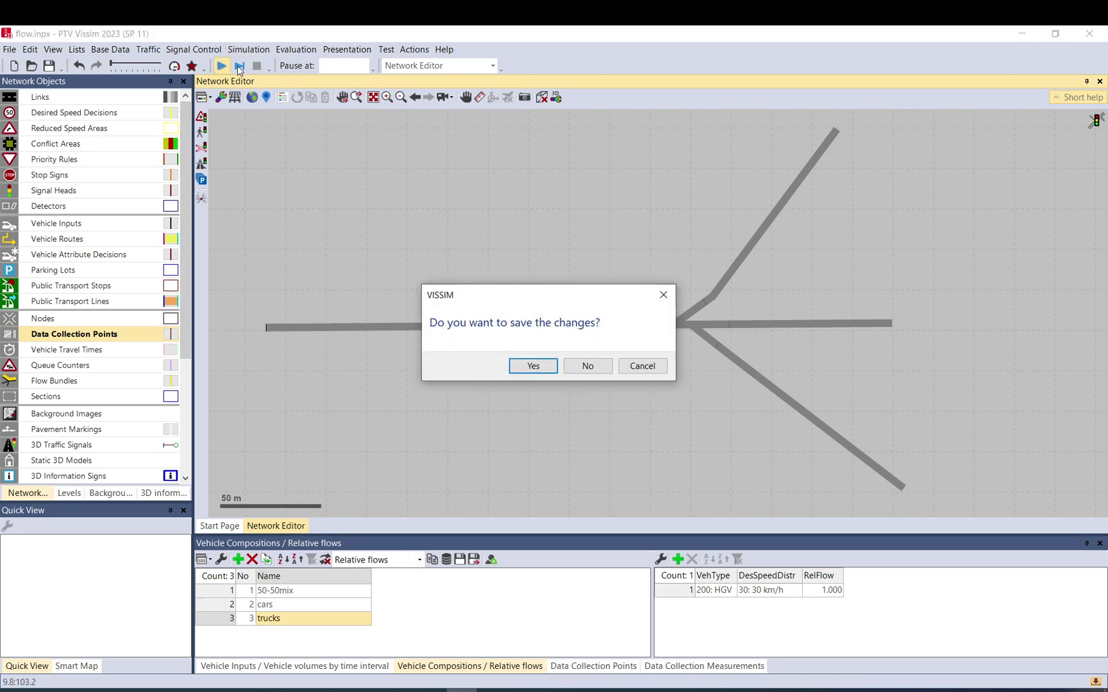
pyautogui.click(532, 366)
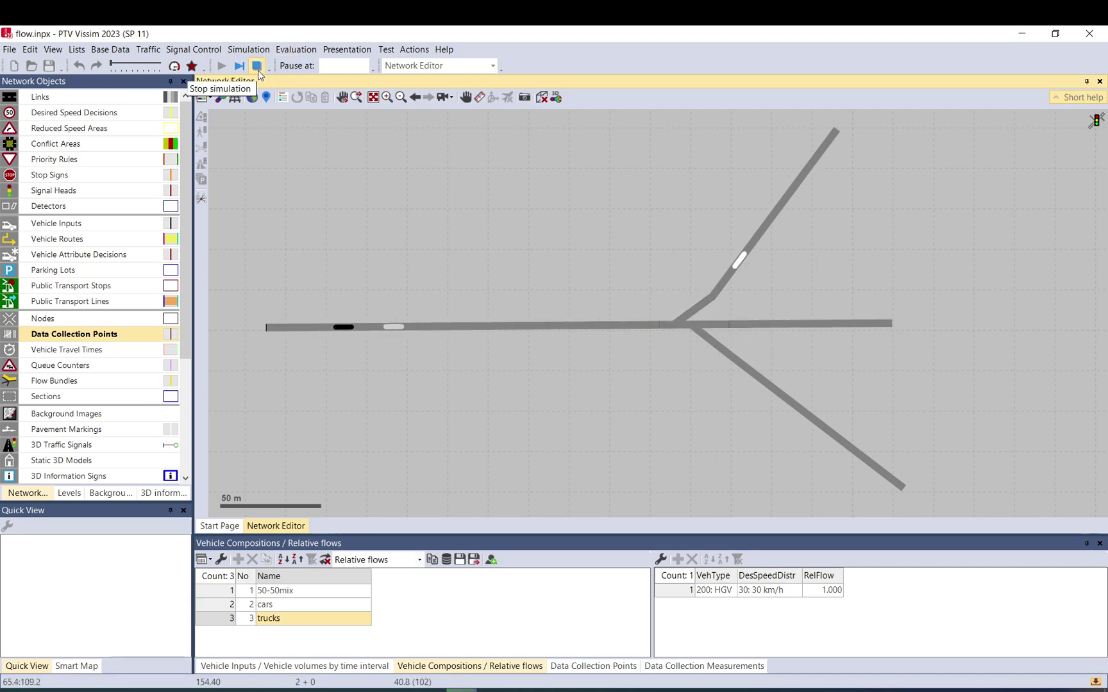
pyautogui.click(257, 70)
# Step: Examine the Others, Dyn. Assignment, Display and Lane Change settings of connector 10000, then close them without changes
pyautogui.click(687, 321)
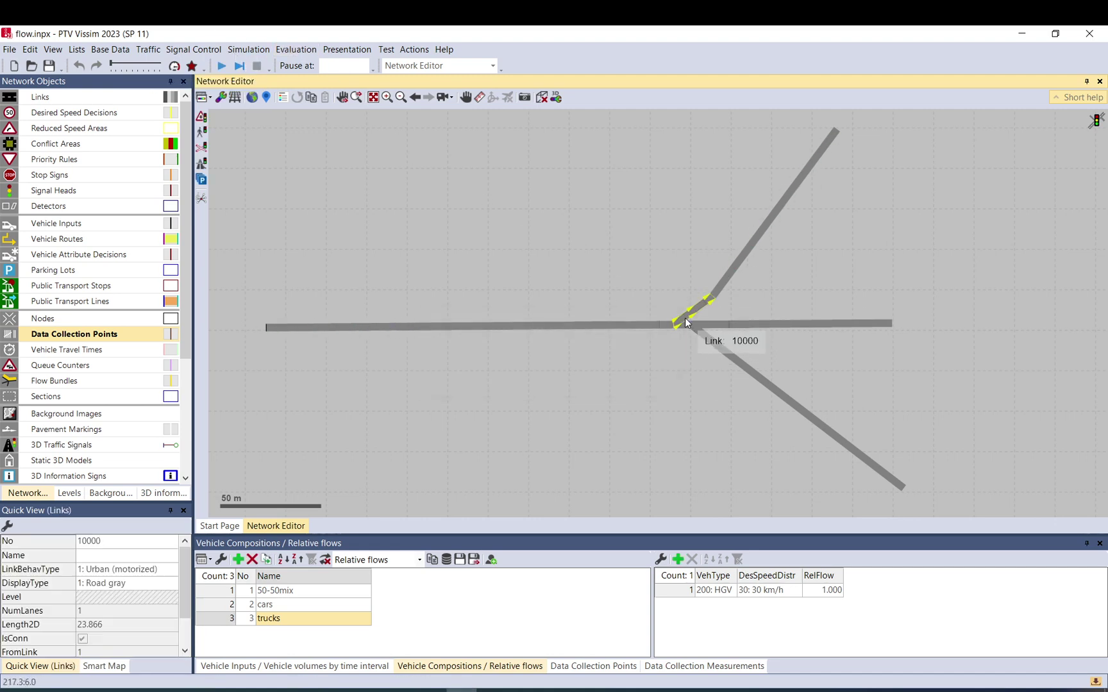
pyautogui.doubleClick(685, 322)
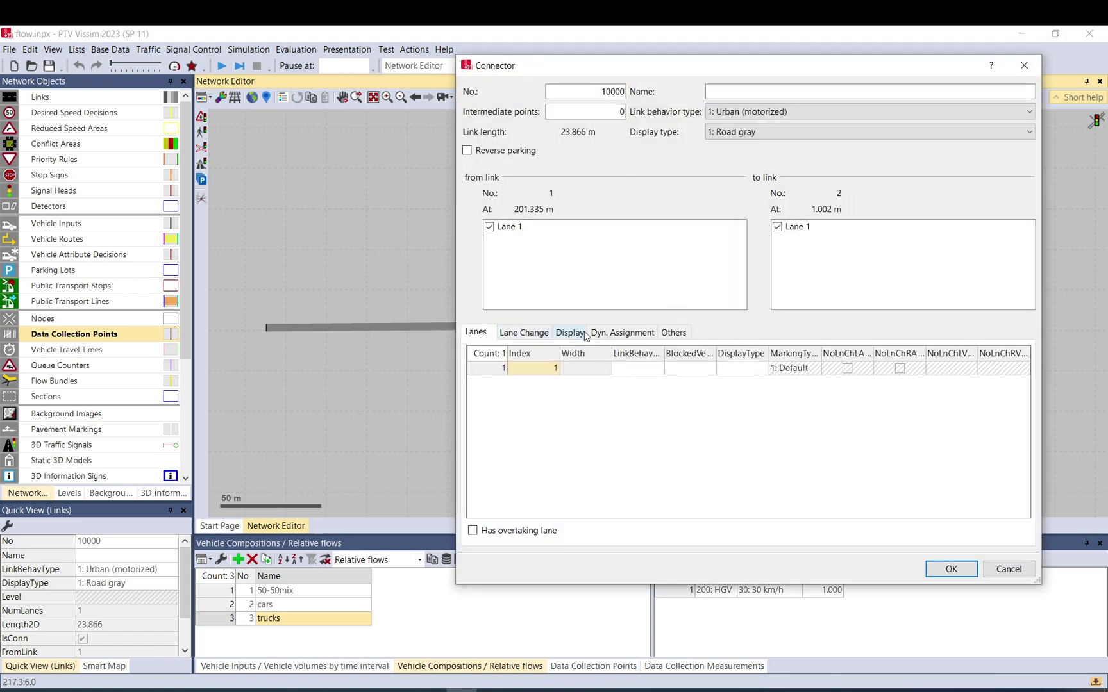
pyautogui.click(673, 333)
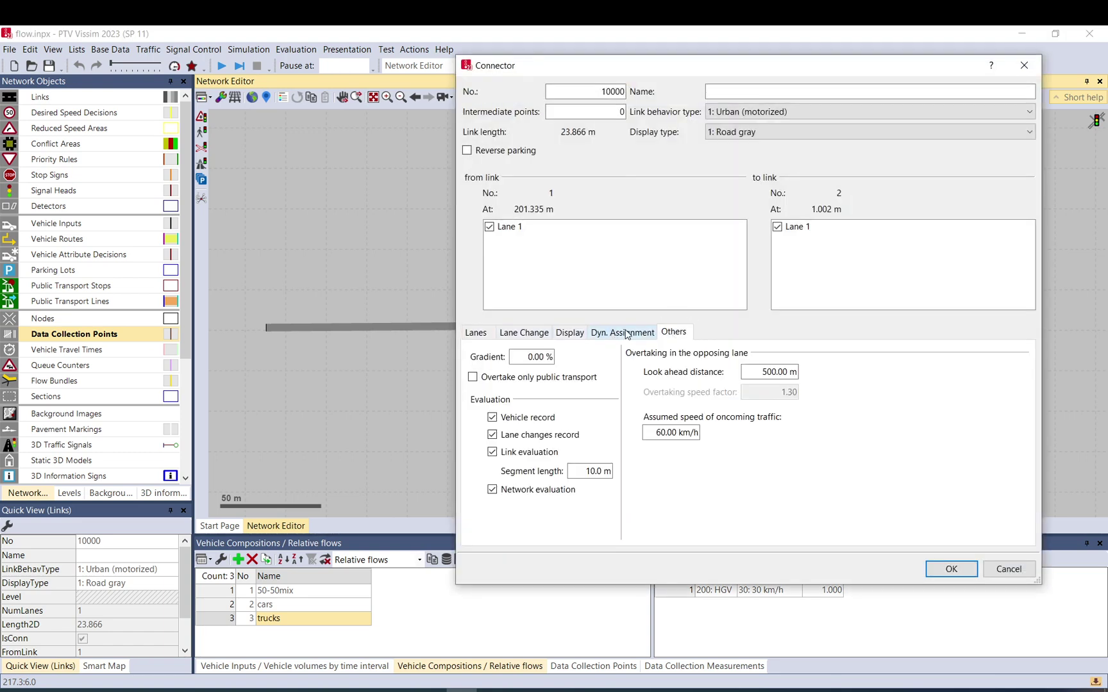
pyautogui.click(603, 334)
pyautogui.click(577, 333)
pyautogui.click(532, 334)
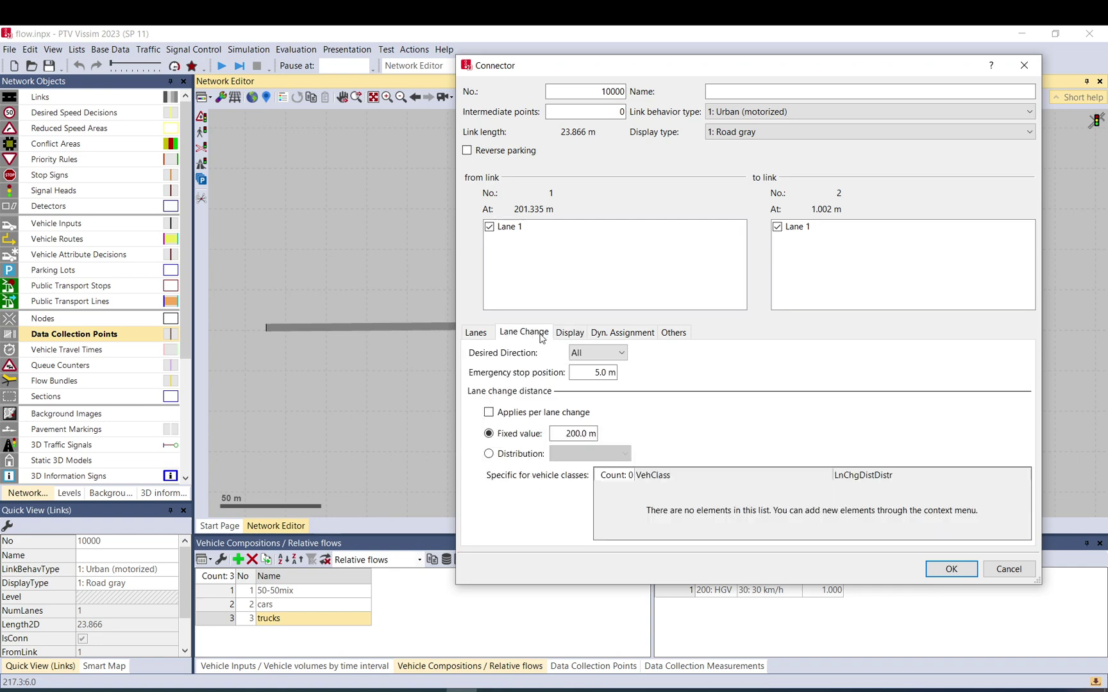
pyautogui.click(622, 354)
pyautogui.click(582, 370)
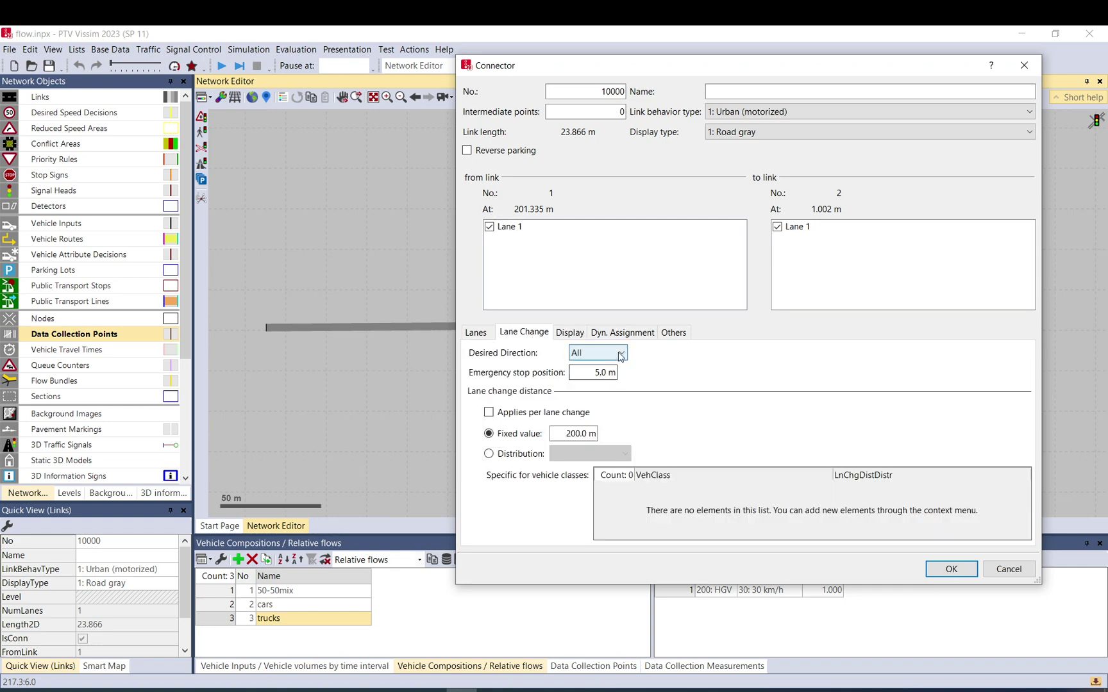
pyautogui.click(991, 570)
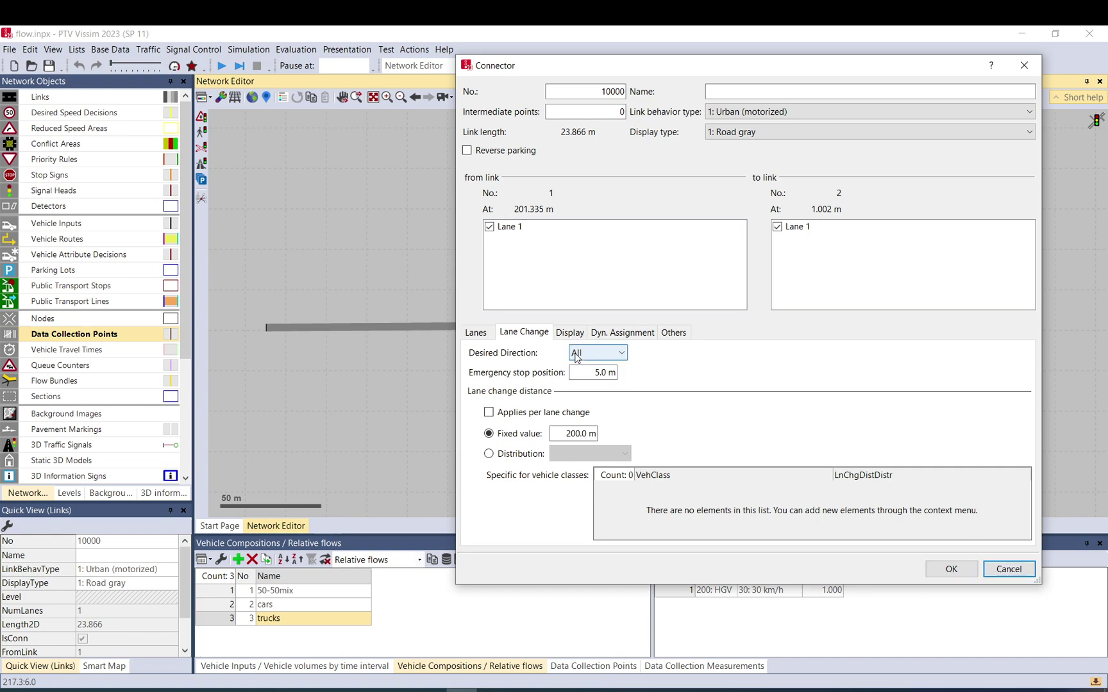
pyautogui.click(1008, 569)
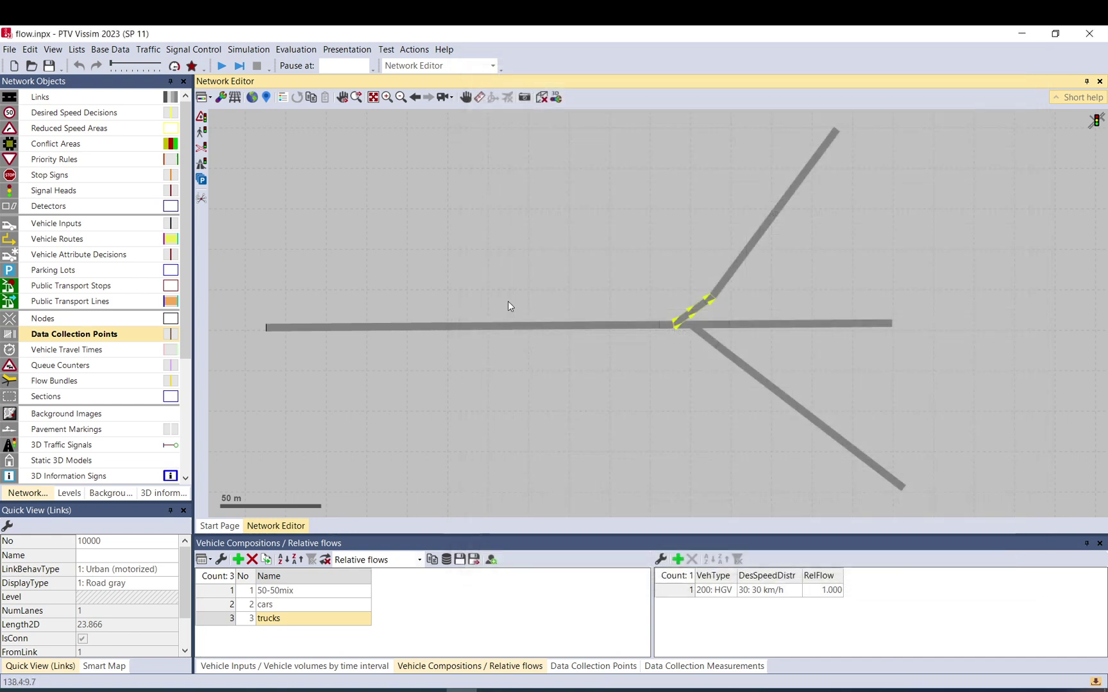
pyautogui.click(442, 262)
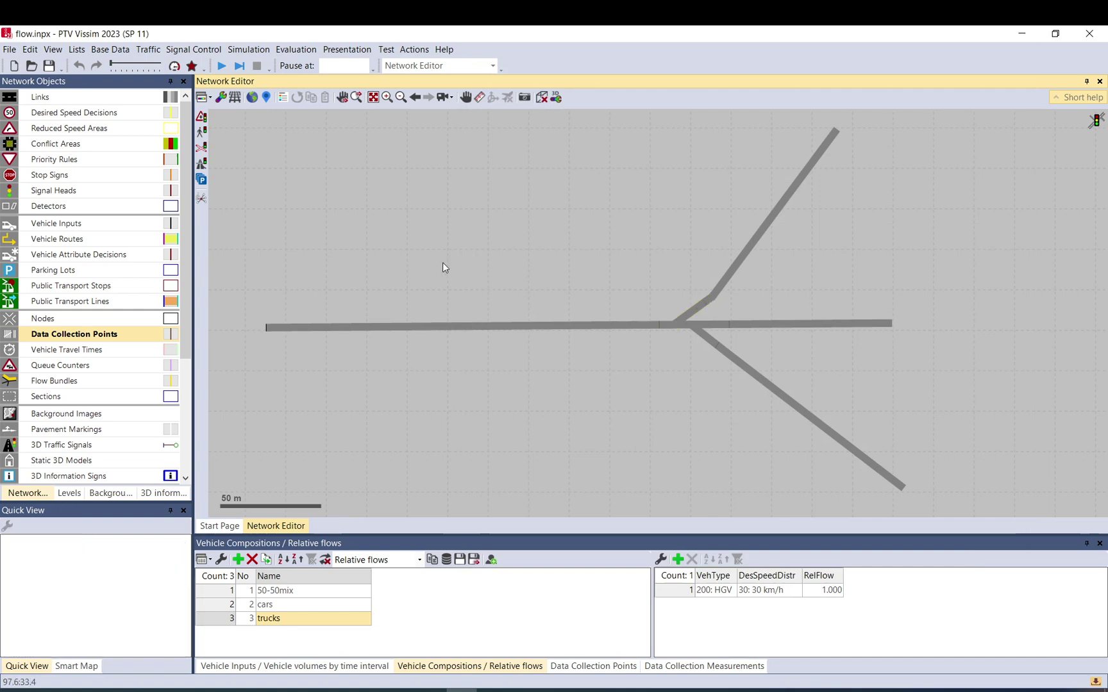
# Step: Add a static vehicle routing decision about 34 m along link 1, with route destinations on links 2, 1 and 3
pyautogui.click(70, 241)
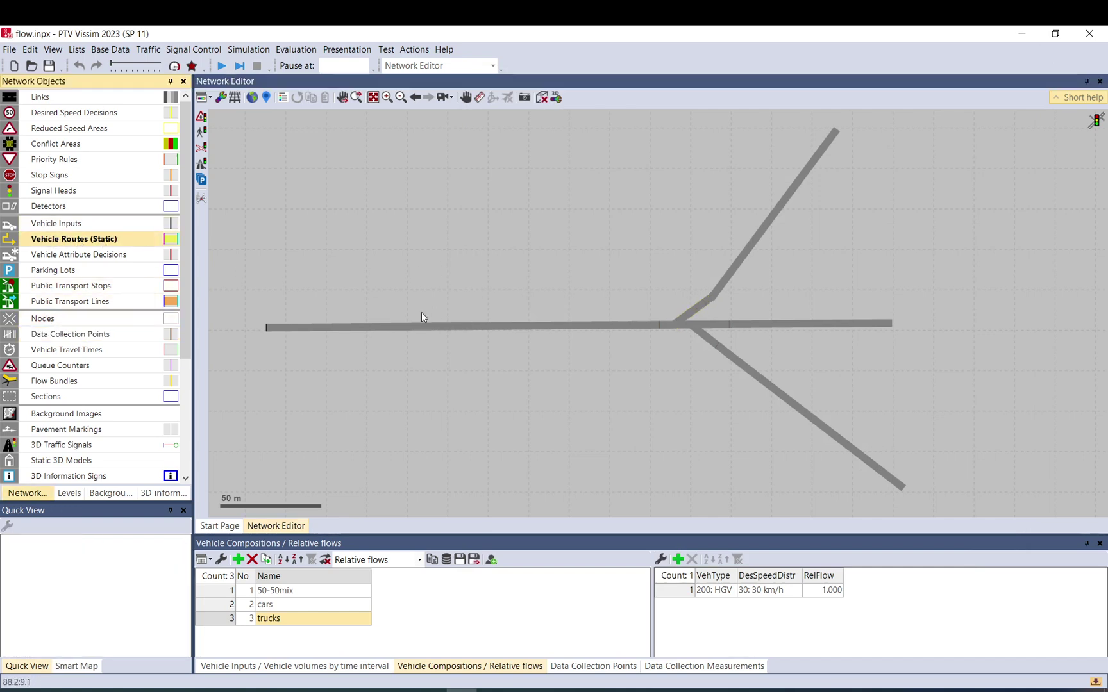
pyautogui.rightClick(333, 326)
pyautogui.click(417, 347)
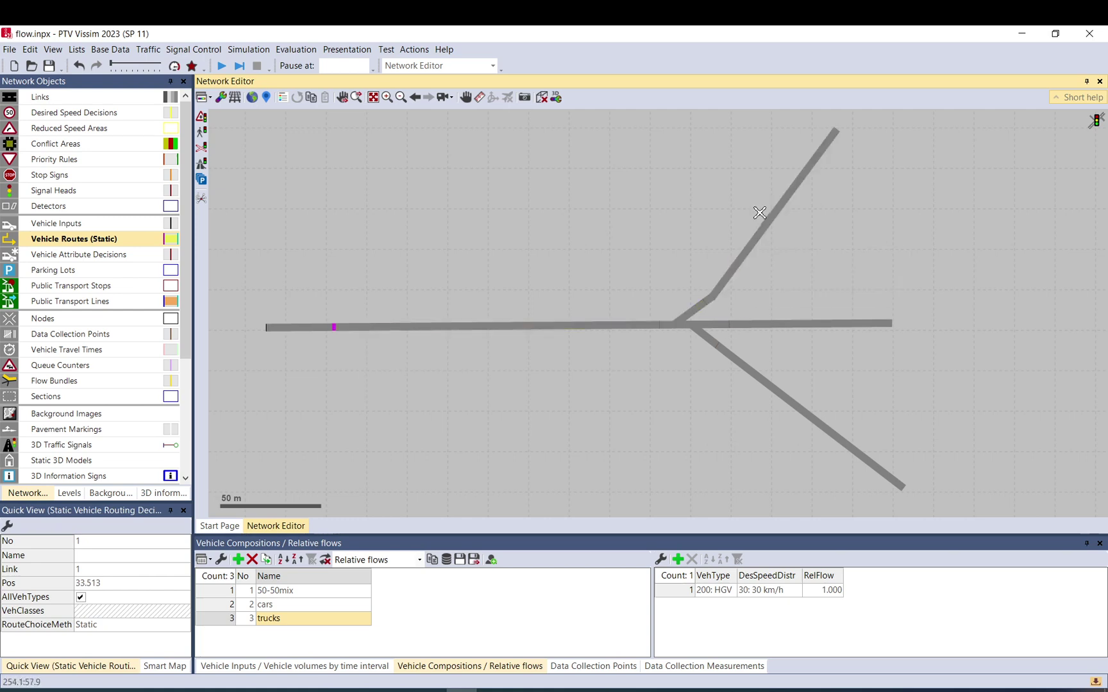
pyautogui.click(796, 187)
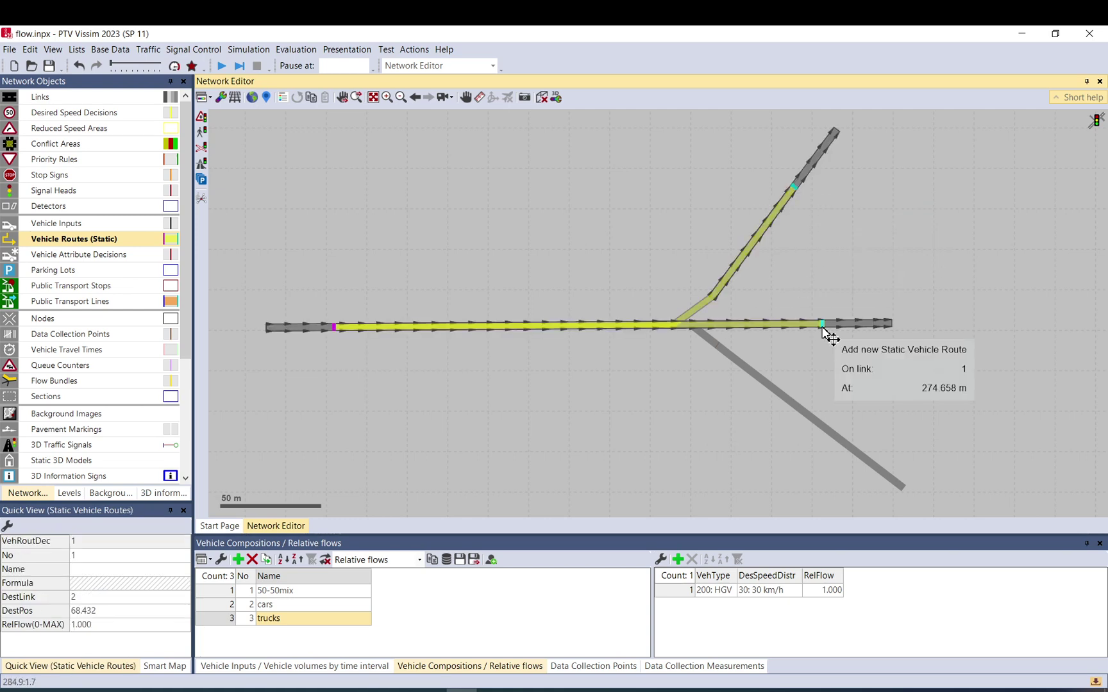
pyautogui.click(823, 324)
pyautogui.click(828, 431)
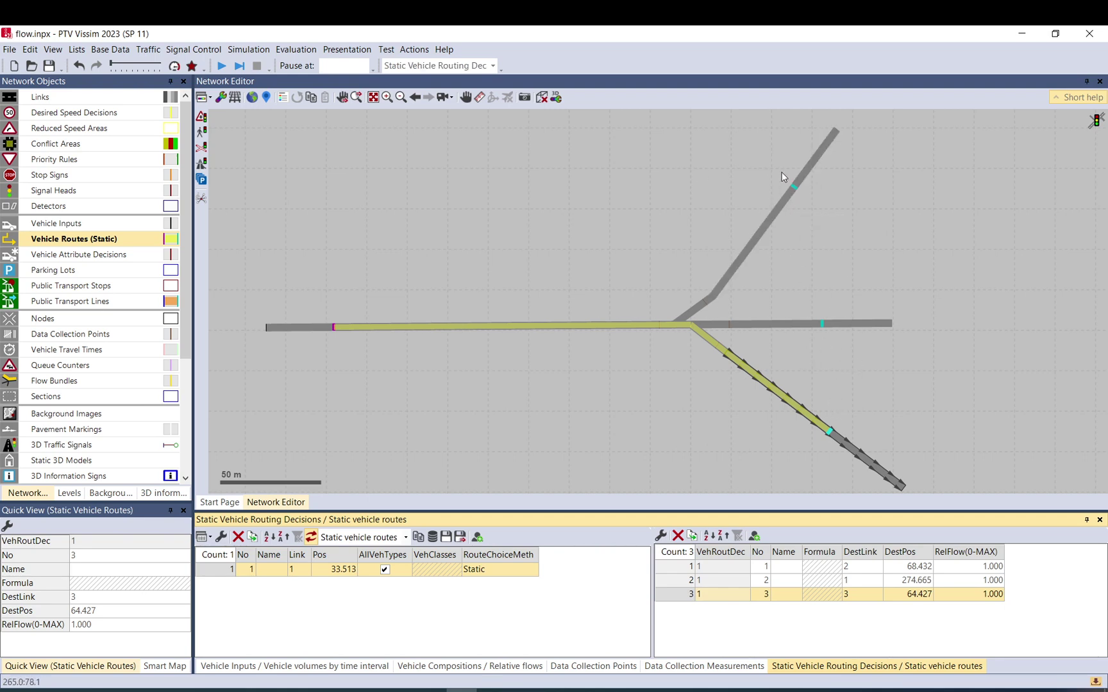
# Step: Show the list of static vehicle routing decisions and select the decision on link 1 to review its routes
pyautogui.click(819, 272)
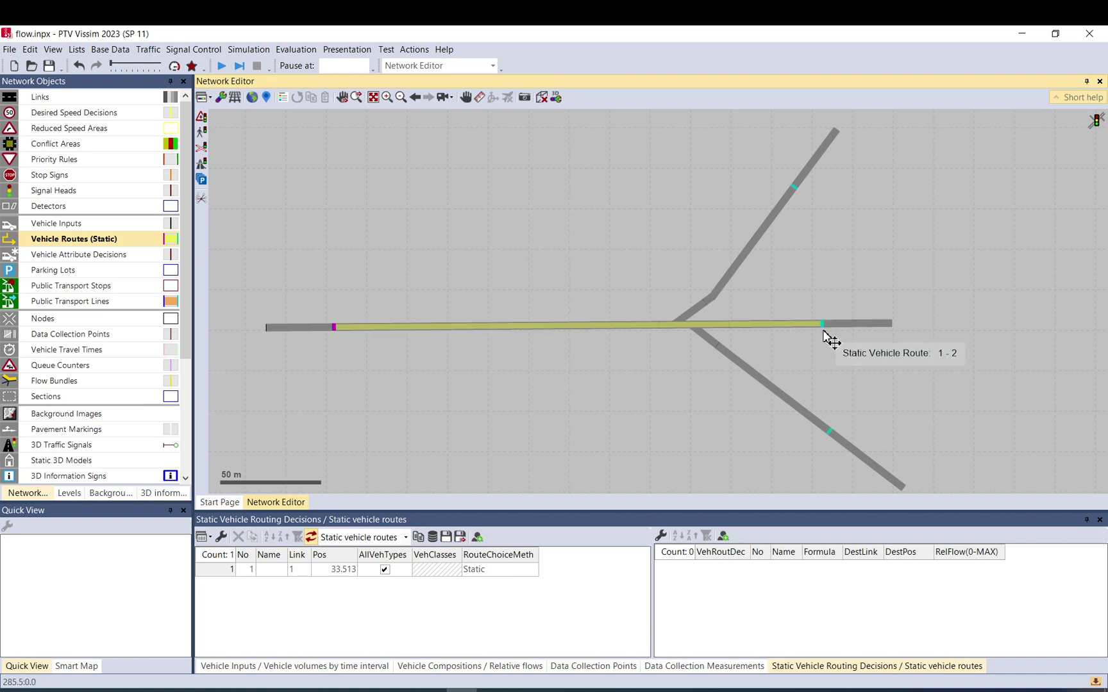
pyautogui.click(216, 574)
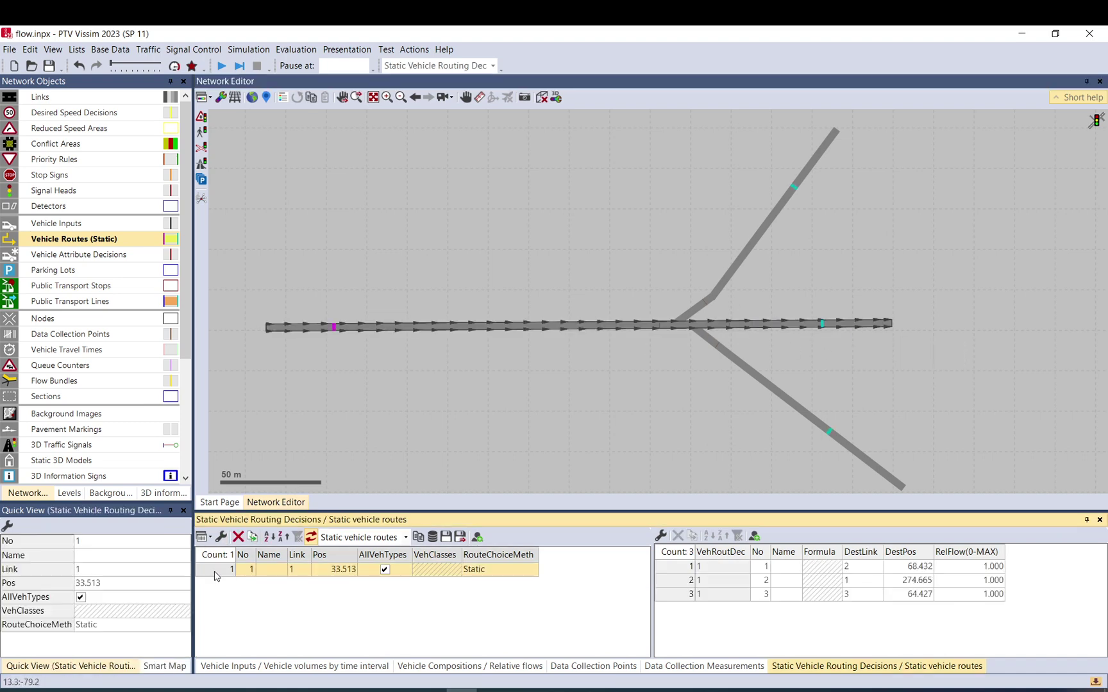
pyautogui.rightClick(72, 239)
pyautogui.moveTo(86, 247)
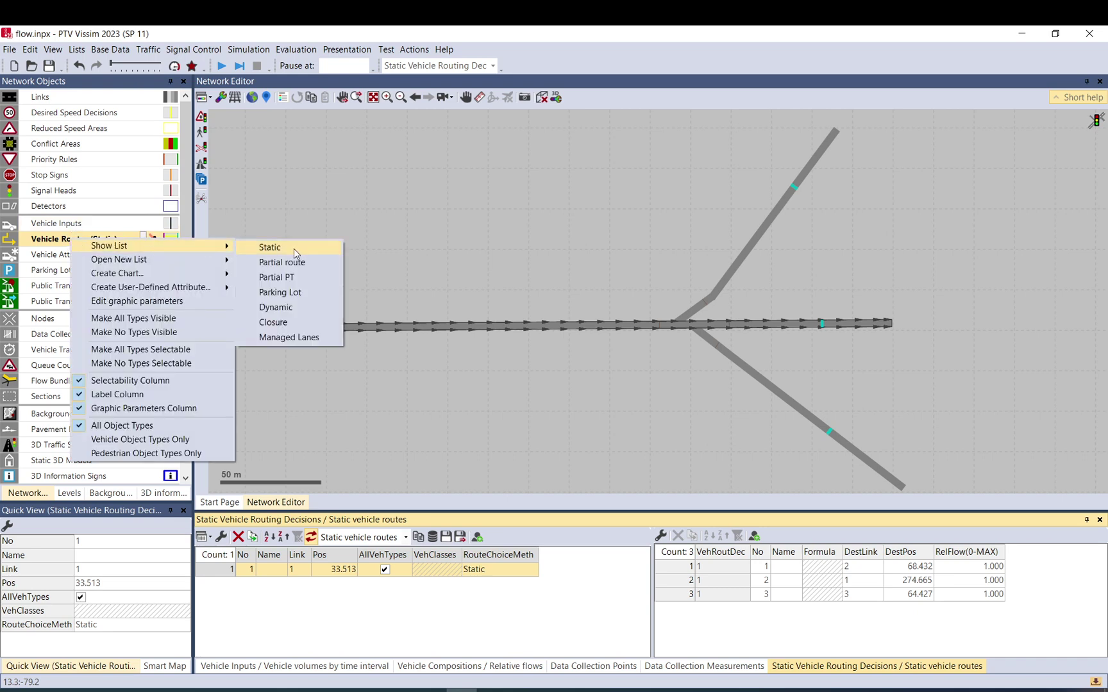
pyautogui.click(296, 253)
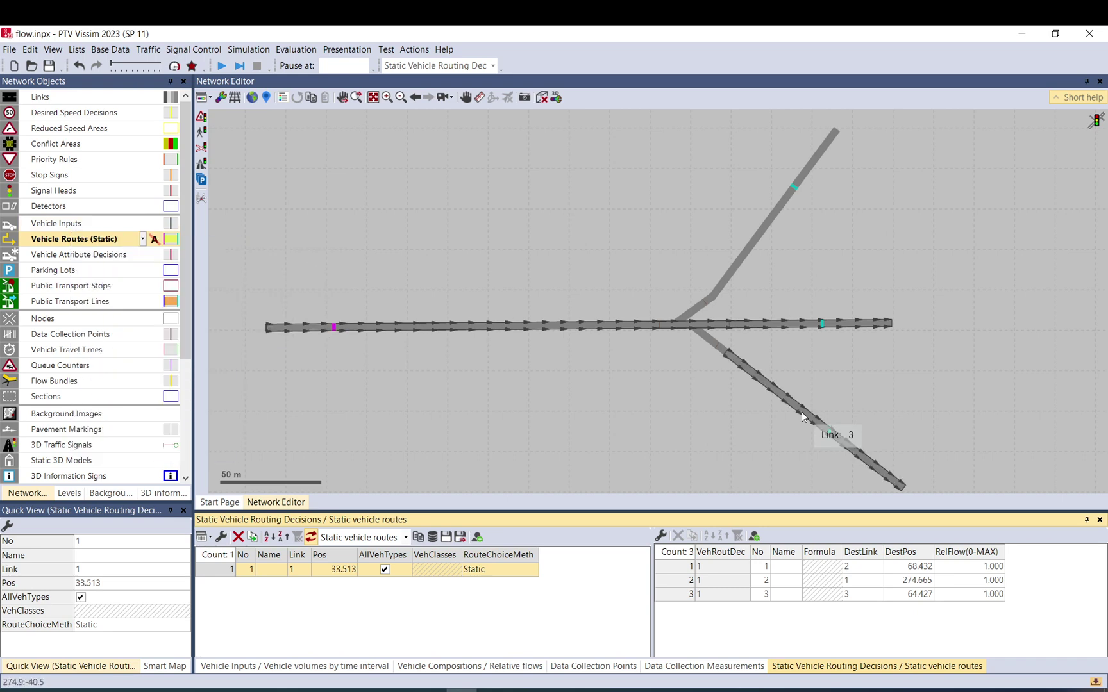
pyautogui.click(220, 569)
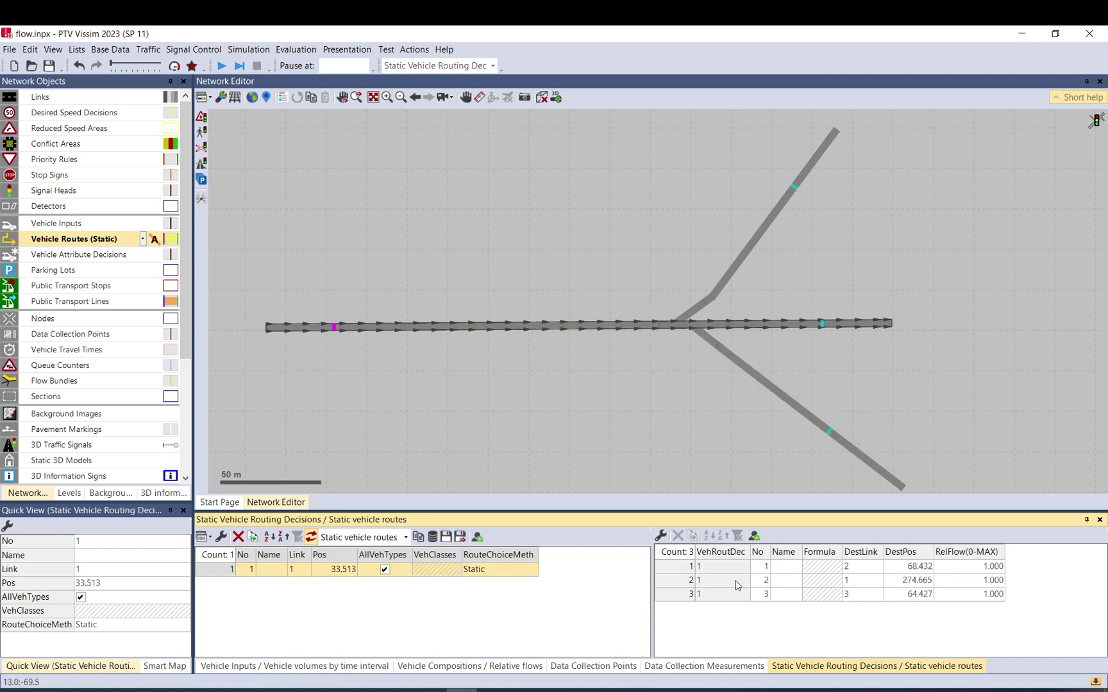
# Step: Examine the three static vehicle routes one by one and review their relative flows
pyautogui.click(676, 569)
pyautogui.click(677, 580)
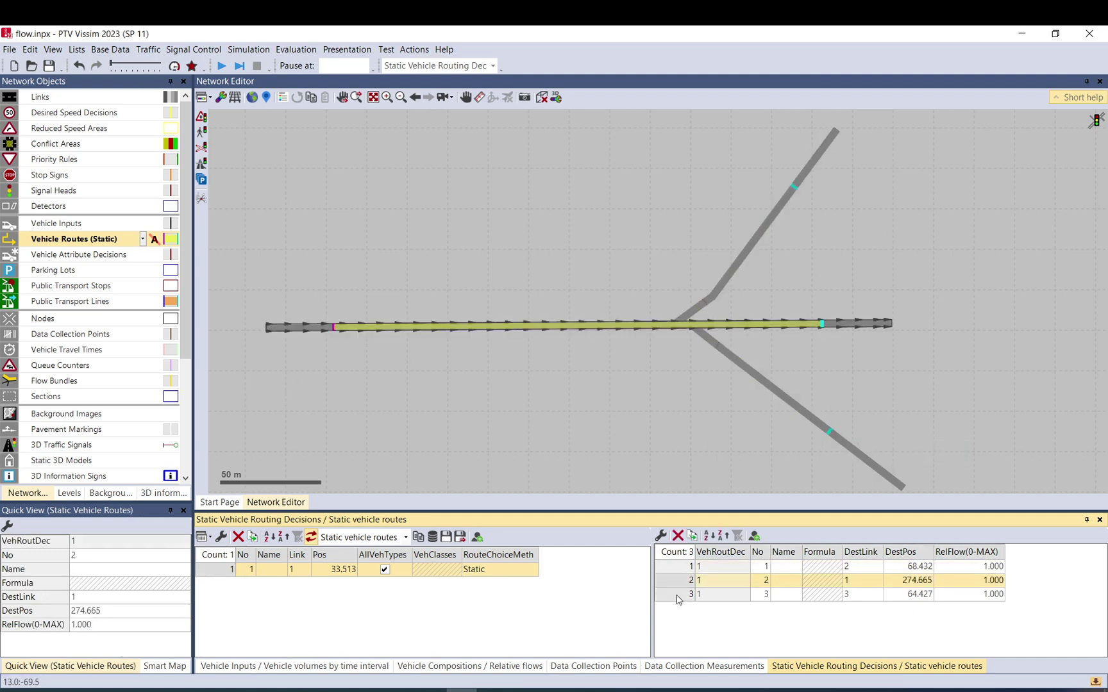
pyautogui.click(679, 595)
pyautogui.click(677, 581)
pyautogui.click(674, 569)
pyautogui.click(675, 582)
pyautogui.click(679, 594)
pyautogui.moveTo(971, 568)
pyautogui.mouseDown()
pyautogui.moveTo(972, 597)
pyautogui.moveTo(979, 570)
pyautogui.mouseUp()
pyautogui.click(963, 571)
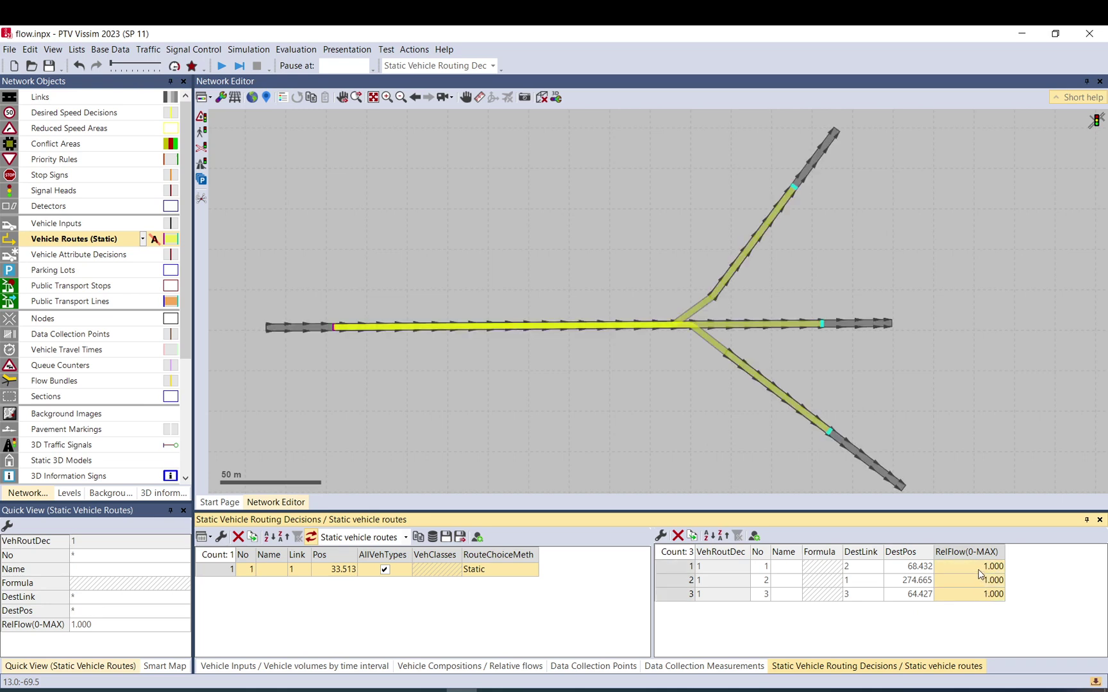
pyautogui.moveTo(979, 570)
pyautogui.mouseDown()
pyautogui.moveTo(975, 592)
pyautogui.moveTo(984, 569)
pyautogui.mouseUp()
# Step: Set the relative flow of the static route ending on link 2 to 2
pyautogui.click(988, 597)
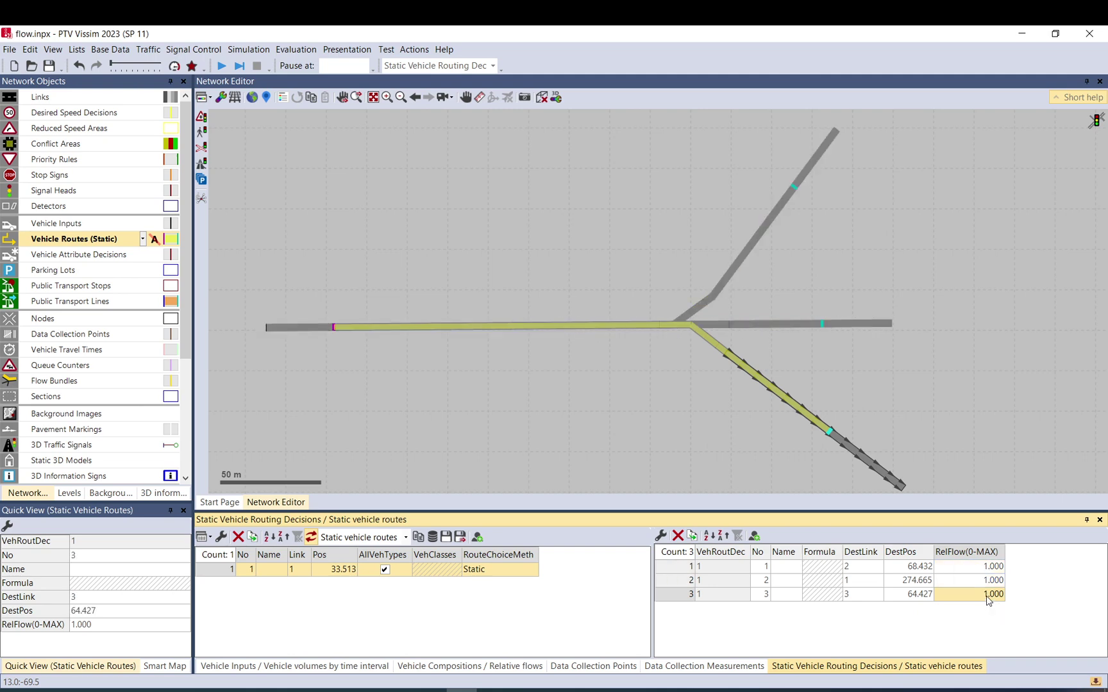
pyautogui.click(990, 582)
pyautogui.click(991, 568)
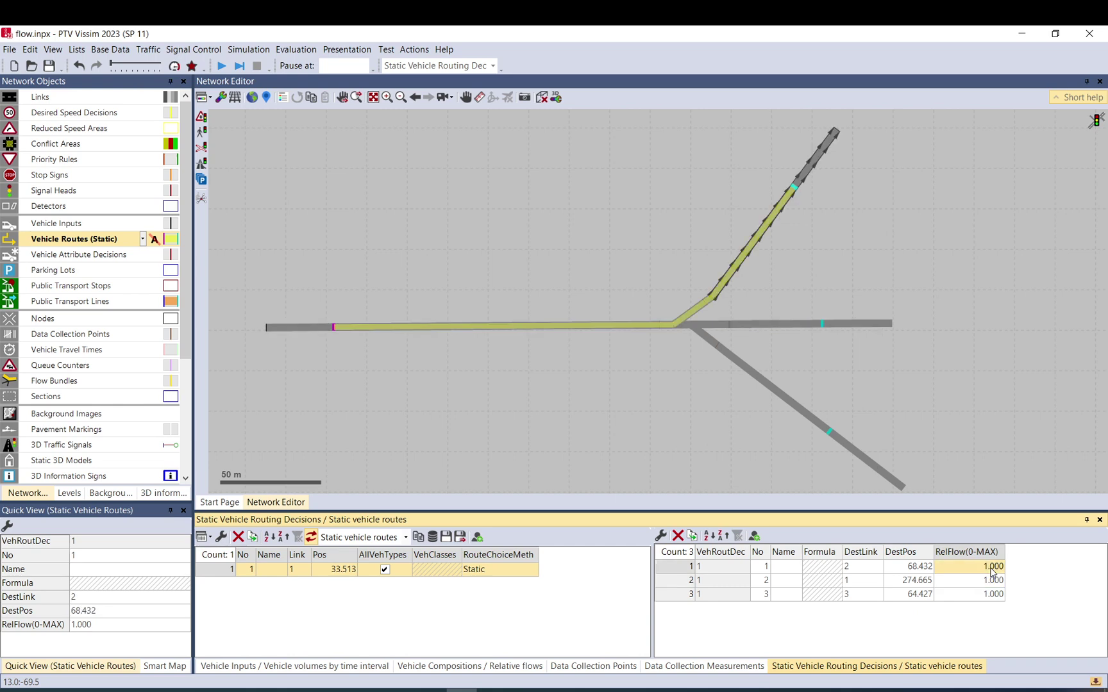
pyautogui.write('2')
pyautogui.press('Return')
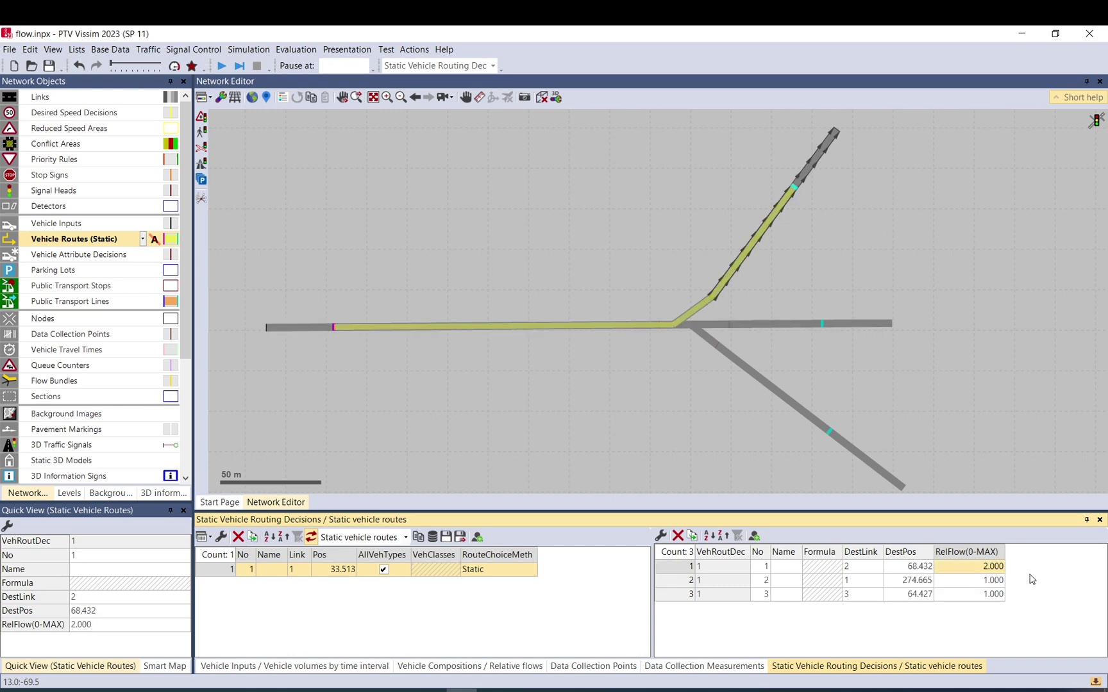
# Step: Compare the relative flows of all three static routes without changing them
pyautogui.moveTo(986, 594); pyautogui.dragTo(979, 570)
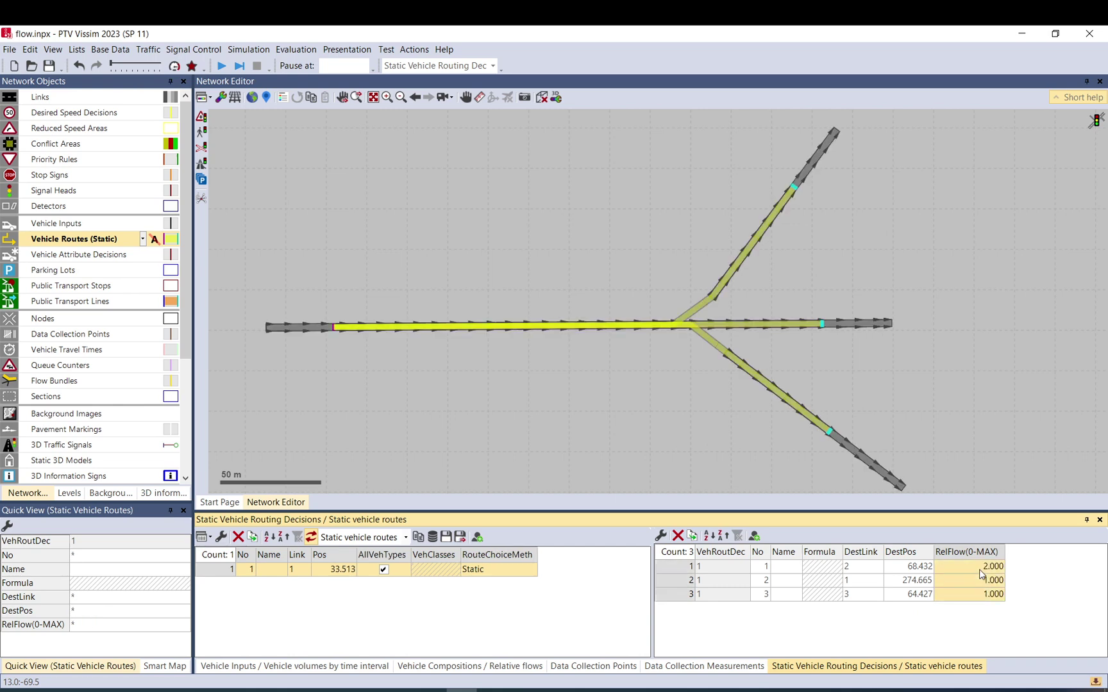
pyautogui.doubleClick(980, 568)
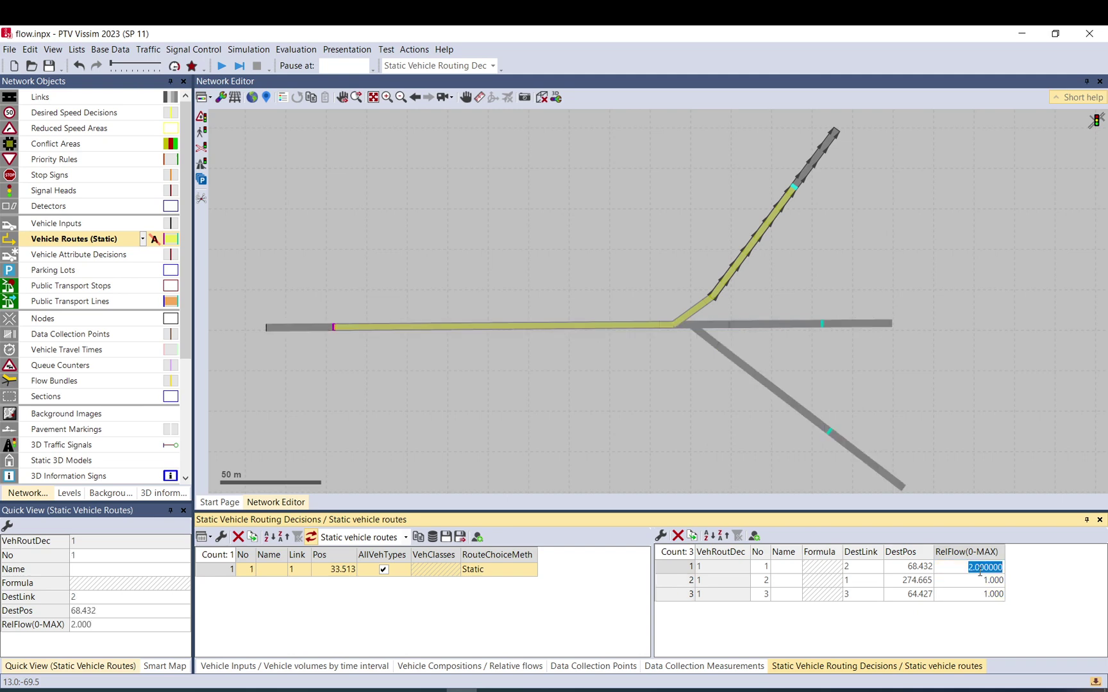
pyautogui.click(980, 582)
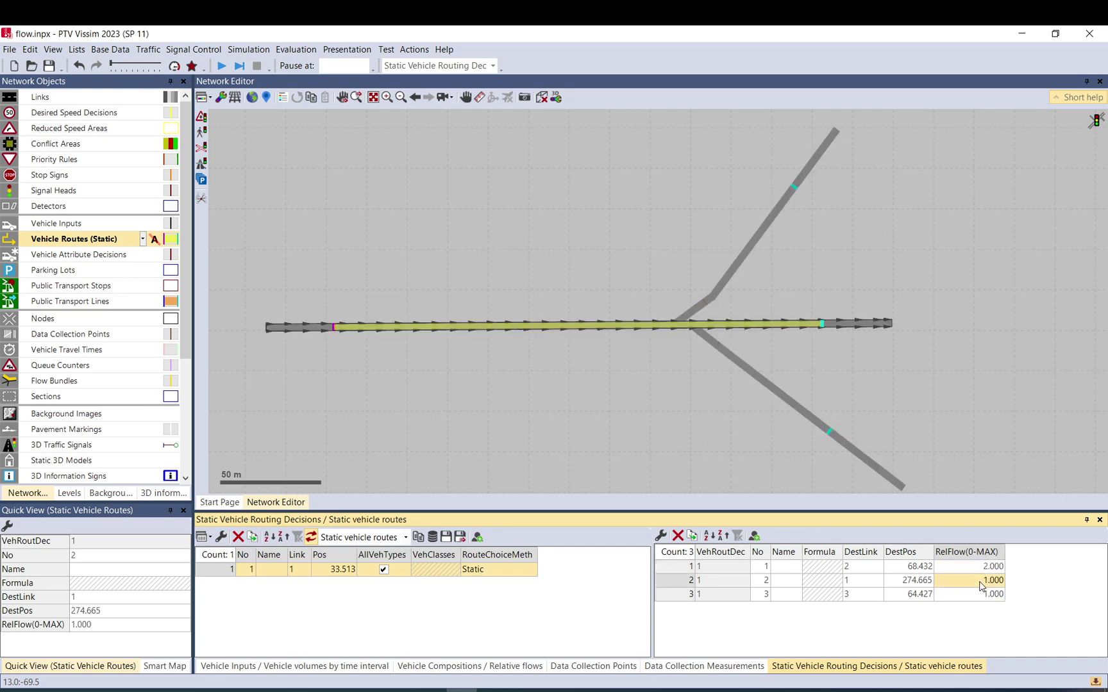
pyautogui.click(982, 595)
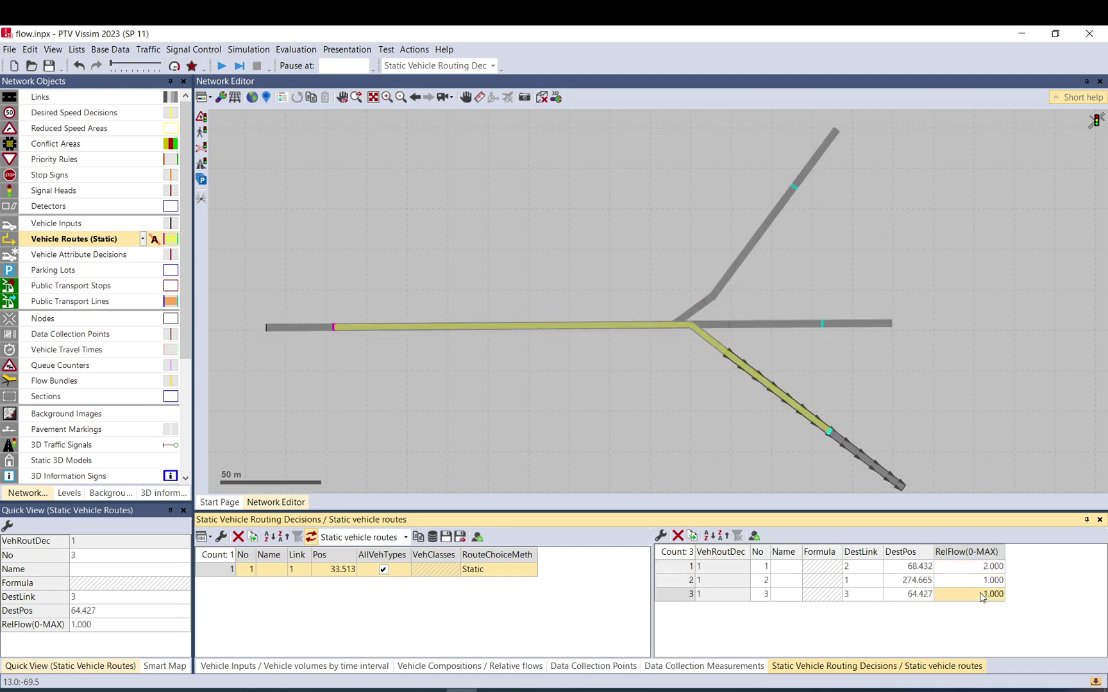
pyautogui.click(844, 384)
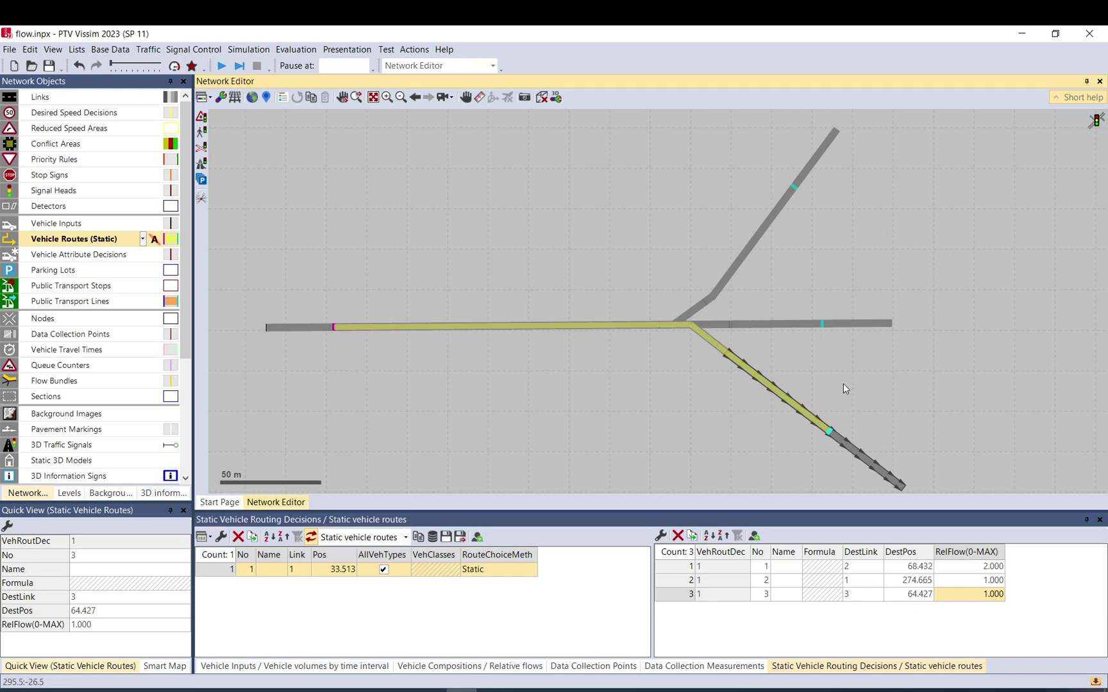
# Step: Try restricting the routing decision on link 1 to vehicle class 20: HGV, and restore it to all vehicle types
pyautogui.click(333, 328)
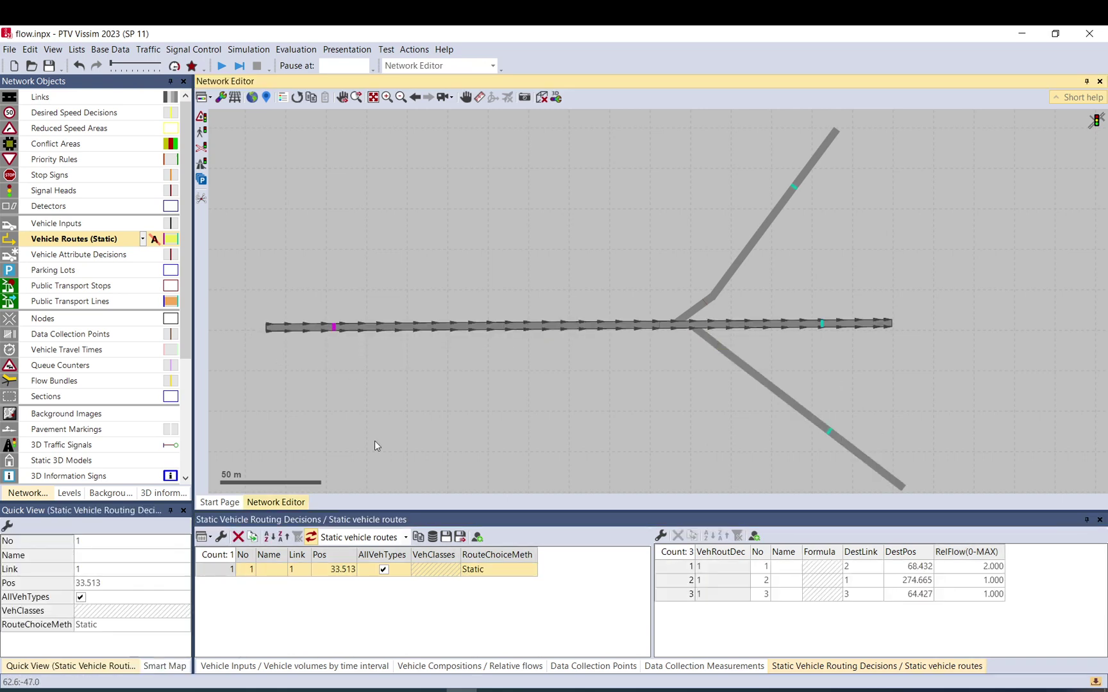
pyautogui.click(384, 570)
pyautogui.click(384, 571)
pyautogui.click(454, 571)
pyautogui.click(455, 571)
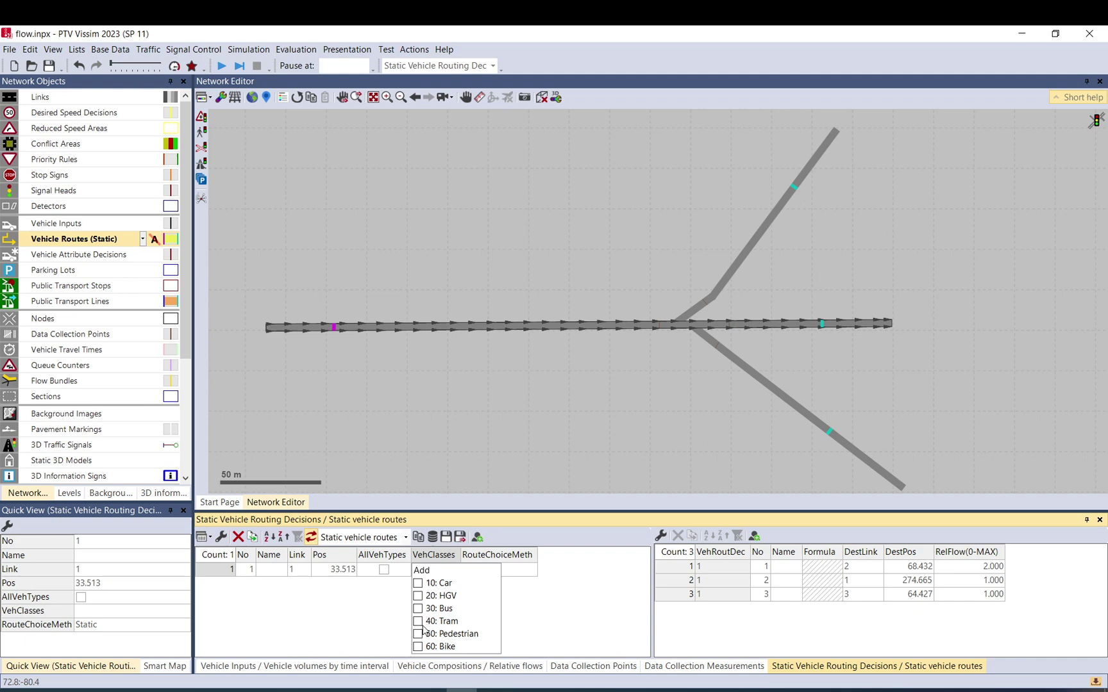
pyautogui.click(418, 596)
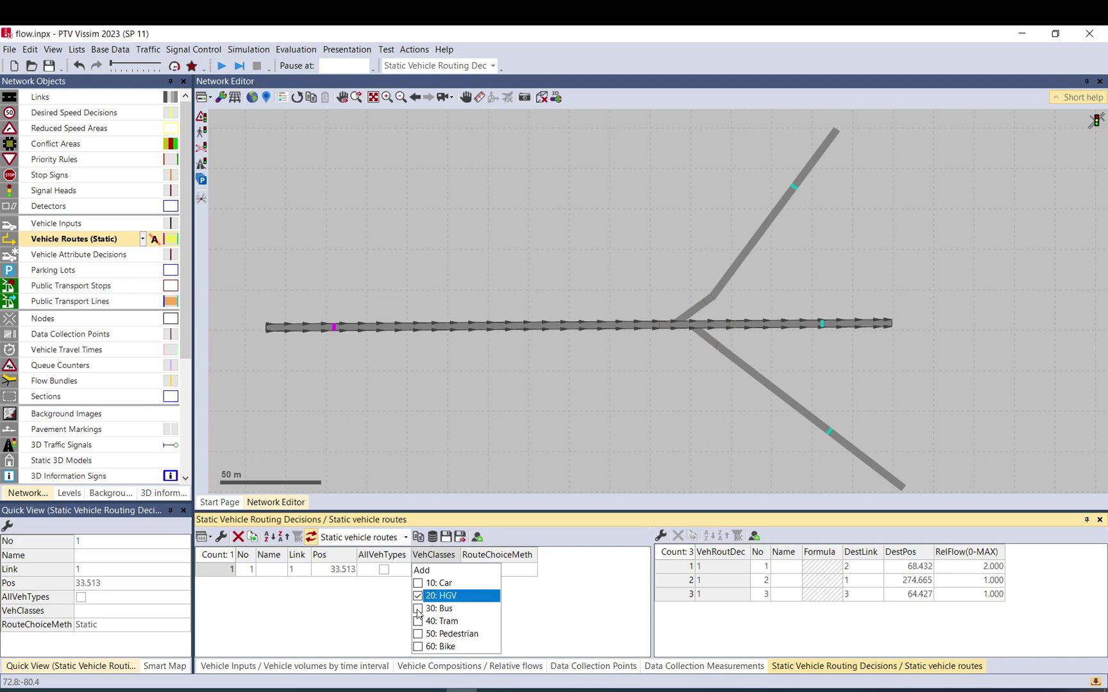
pyautogui.click(419, 597)
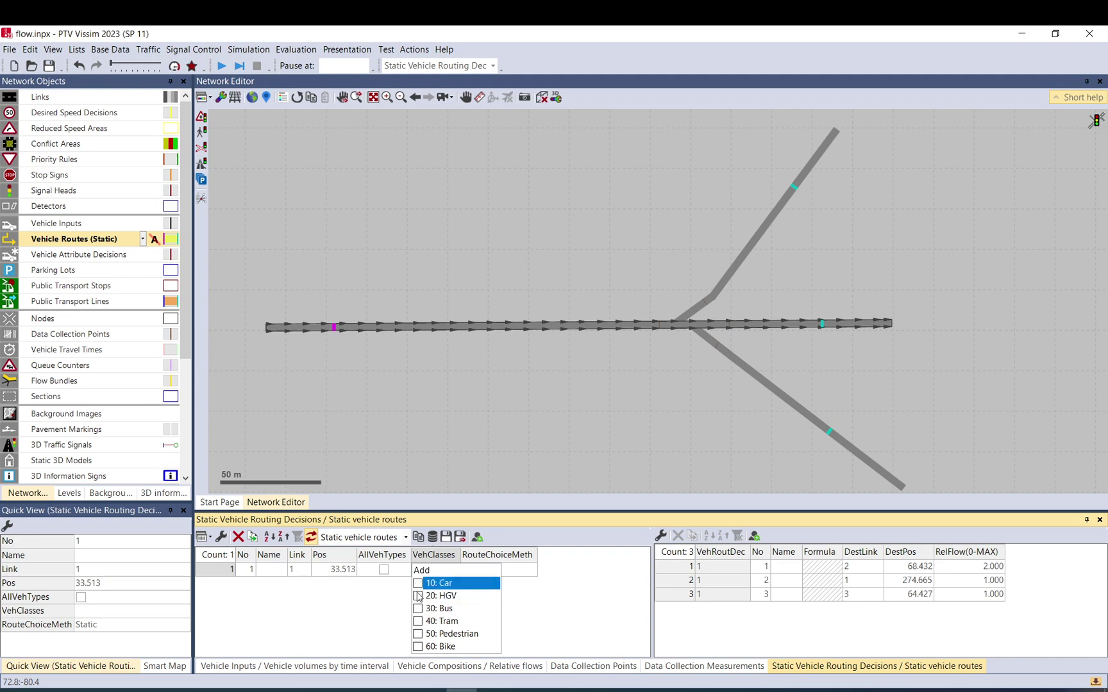
pyautogui.click(387, 571)
pyautogui.click(384, 570)
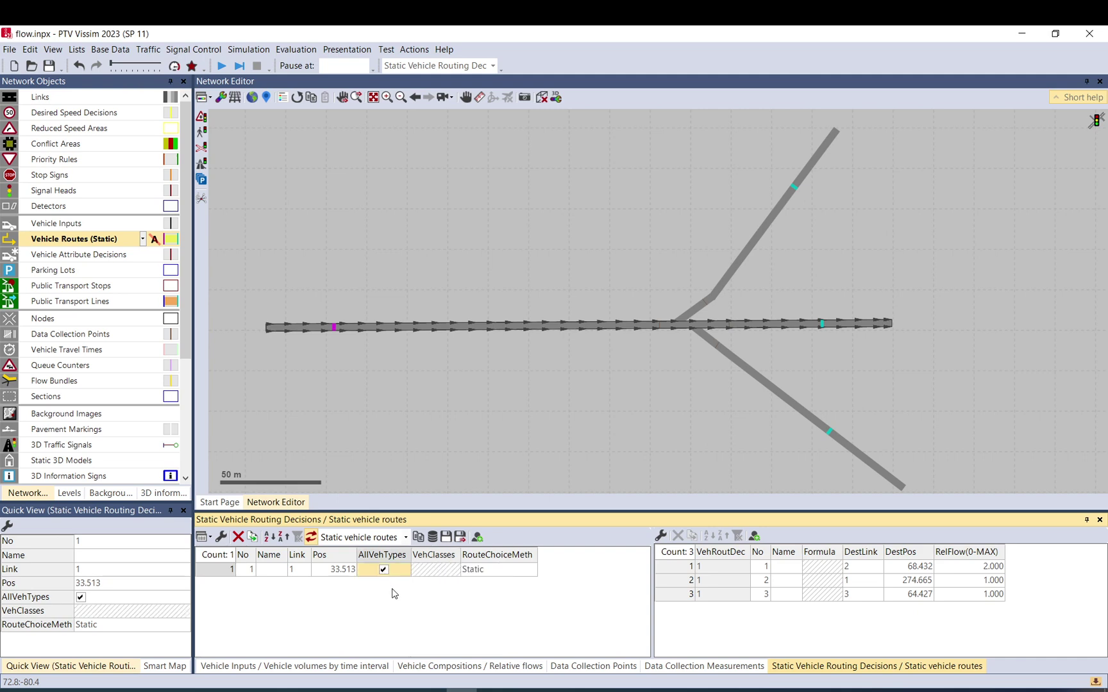
pyautogui.click(409, 368)
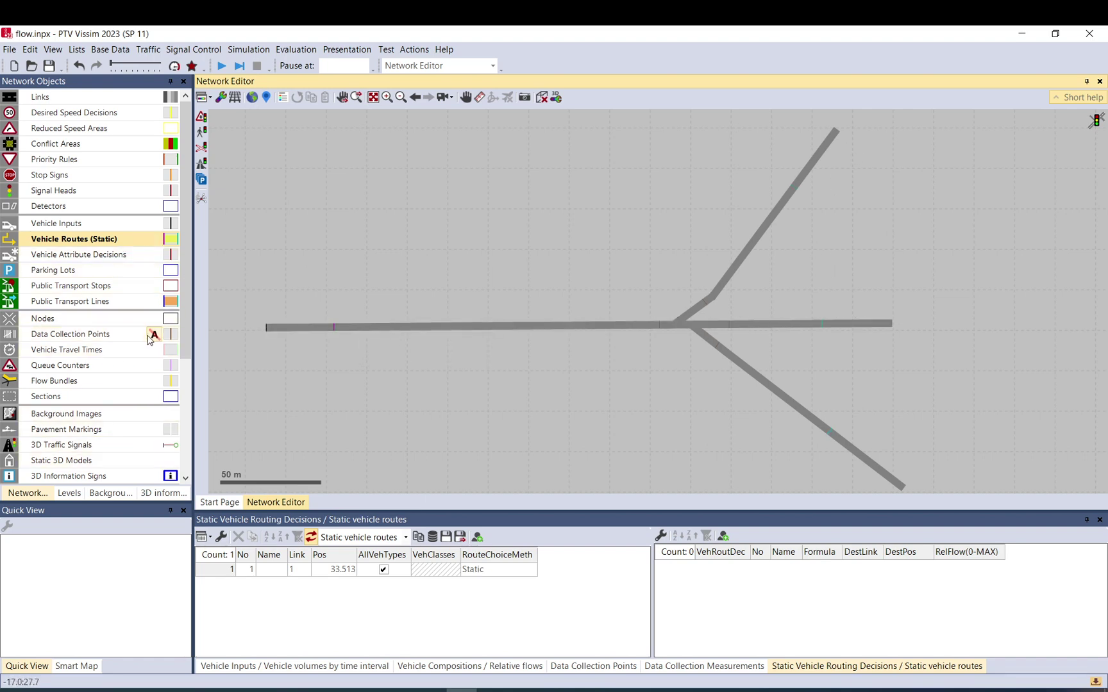
# Step: Show the data collection point labels with the ExactlyOne measurement attribute Vehicles, Current run x Current interval x All types
pyautogui.click(154, 334)
pyautogui.rightClick(166, 337)
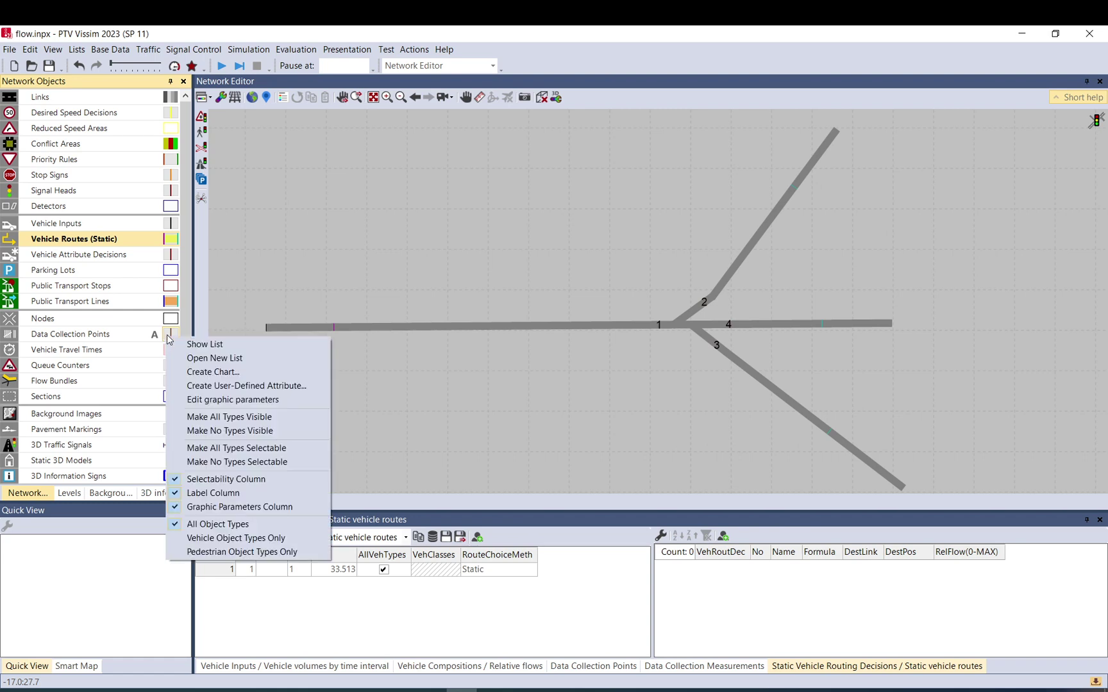
pyautogui.click(166, 337)
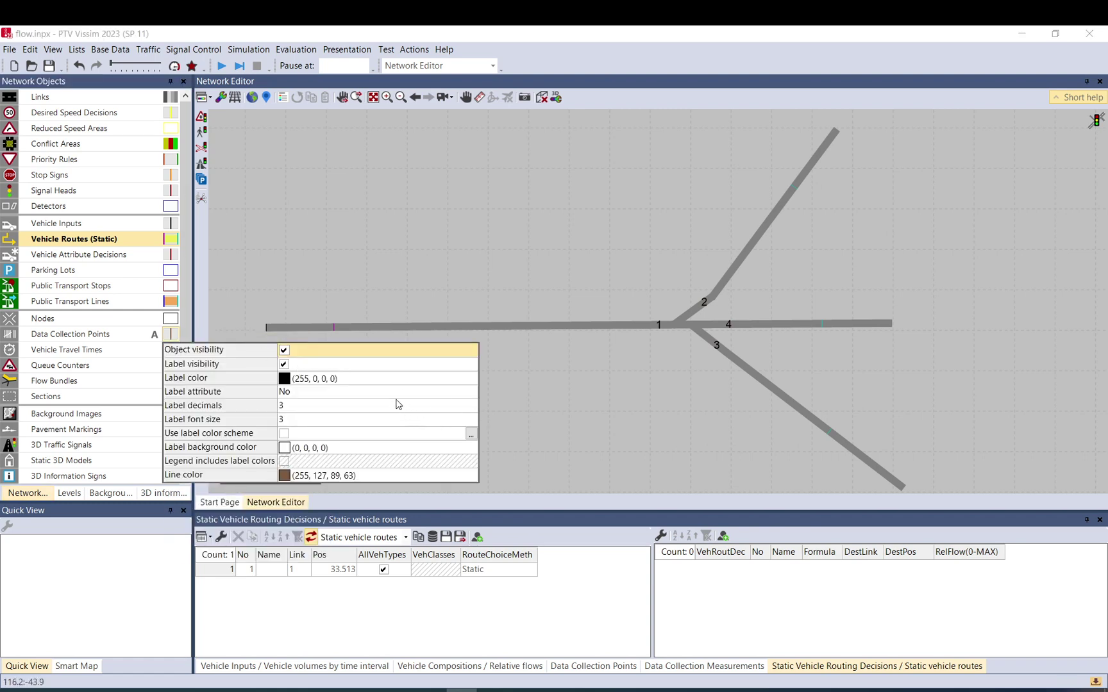
pyautogui.click(471, 398)
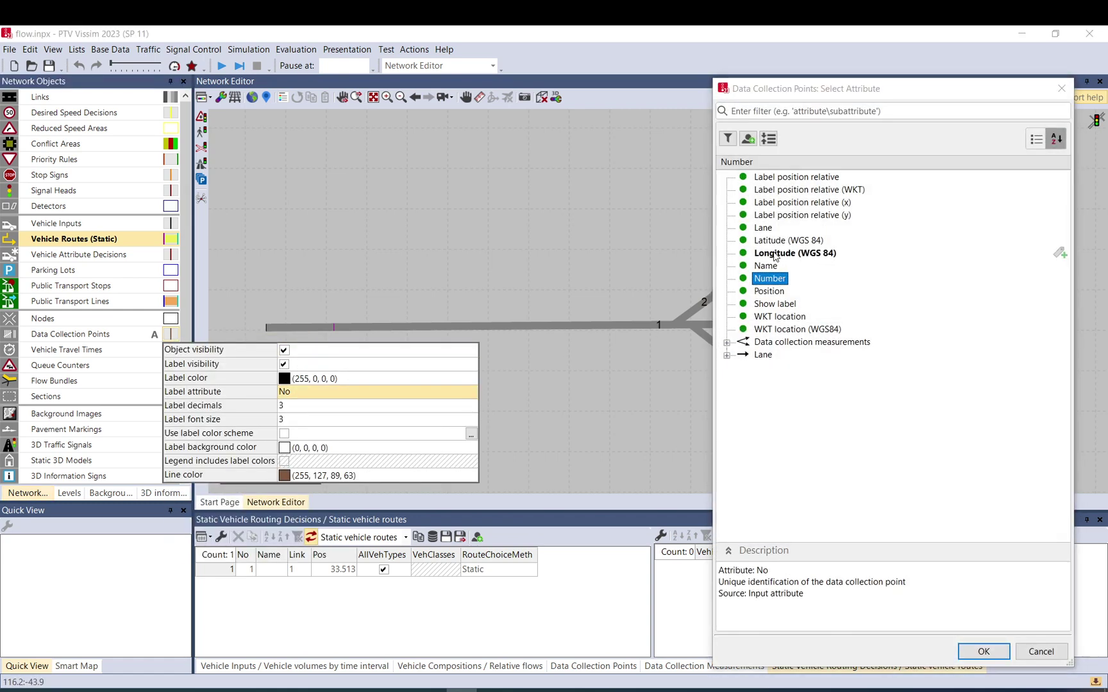
pyautogui.click(728, 344)
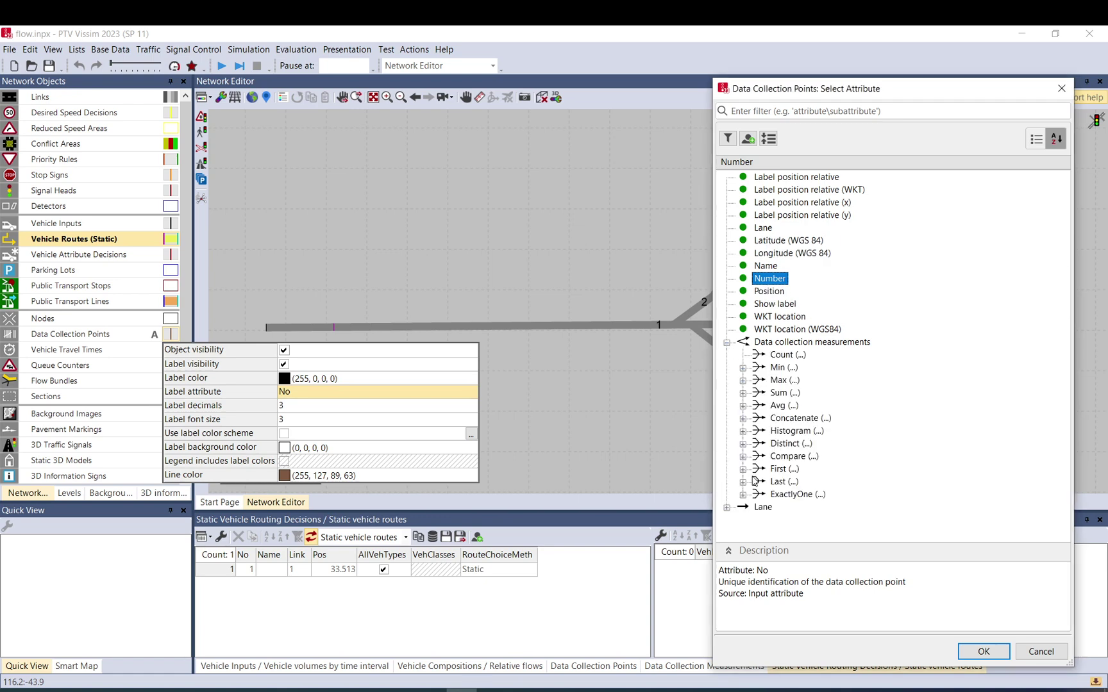
pyautogui.click(743, 495)
pyautogui.scroll(-1, 763, 498)
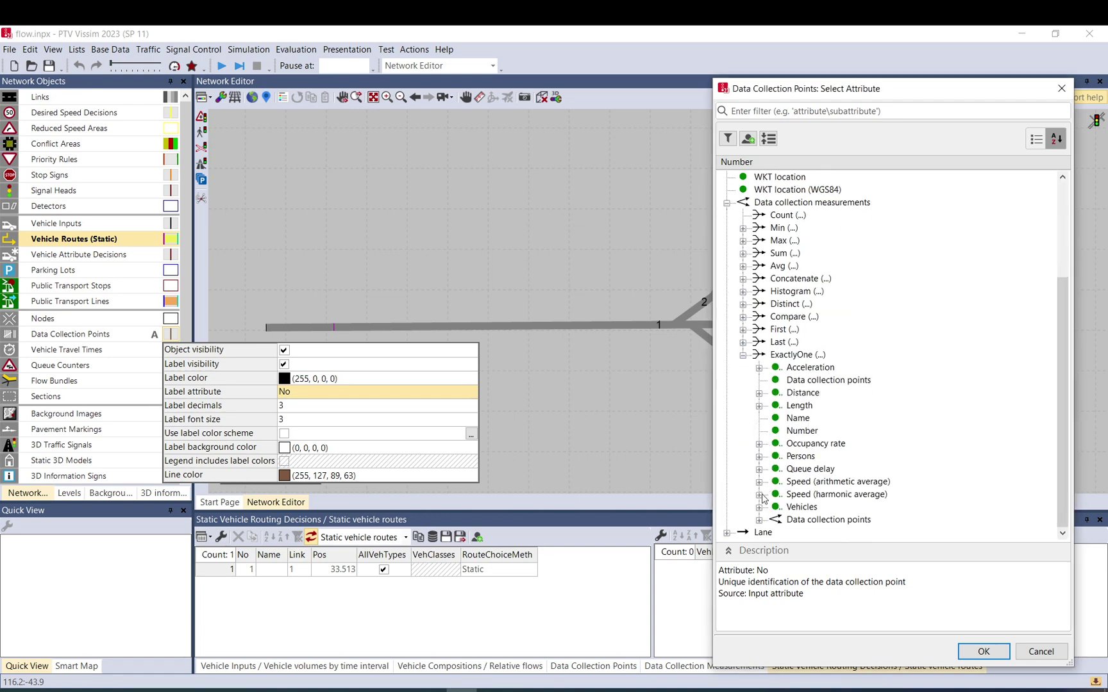
pyautogui.click(759, 507)
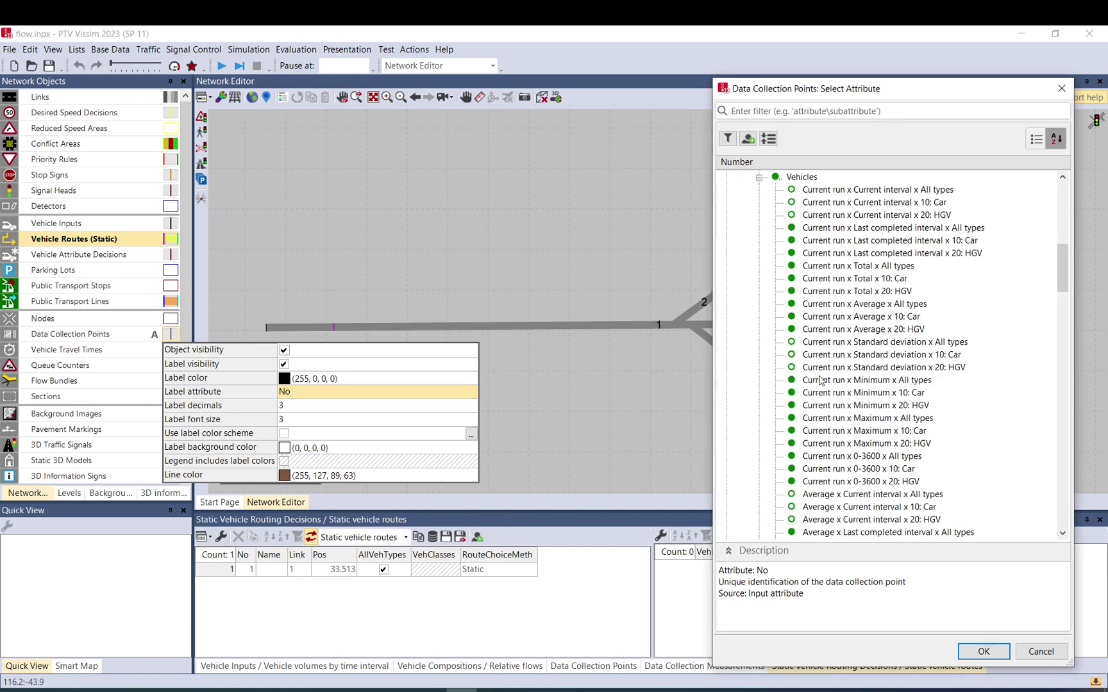
pyautogui.click(813, 191)
pyautogui.doubleClick(813, 191)
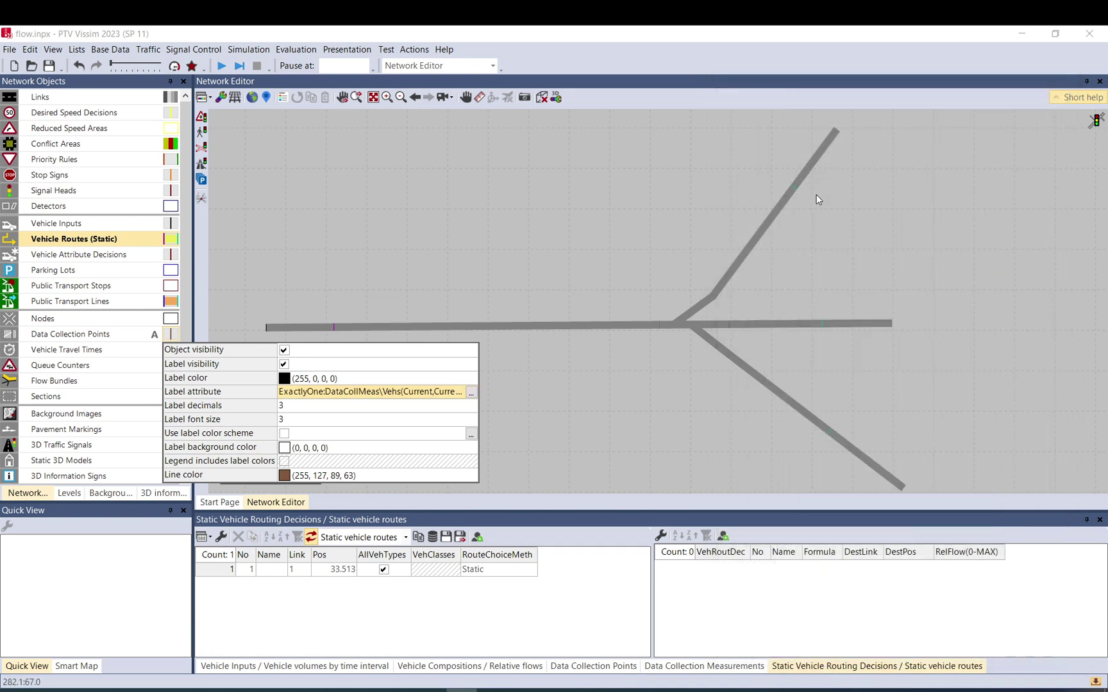
pyautogui.click(501, 290)
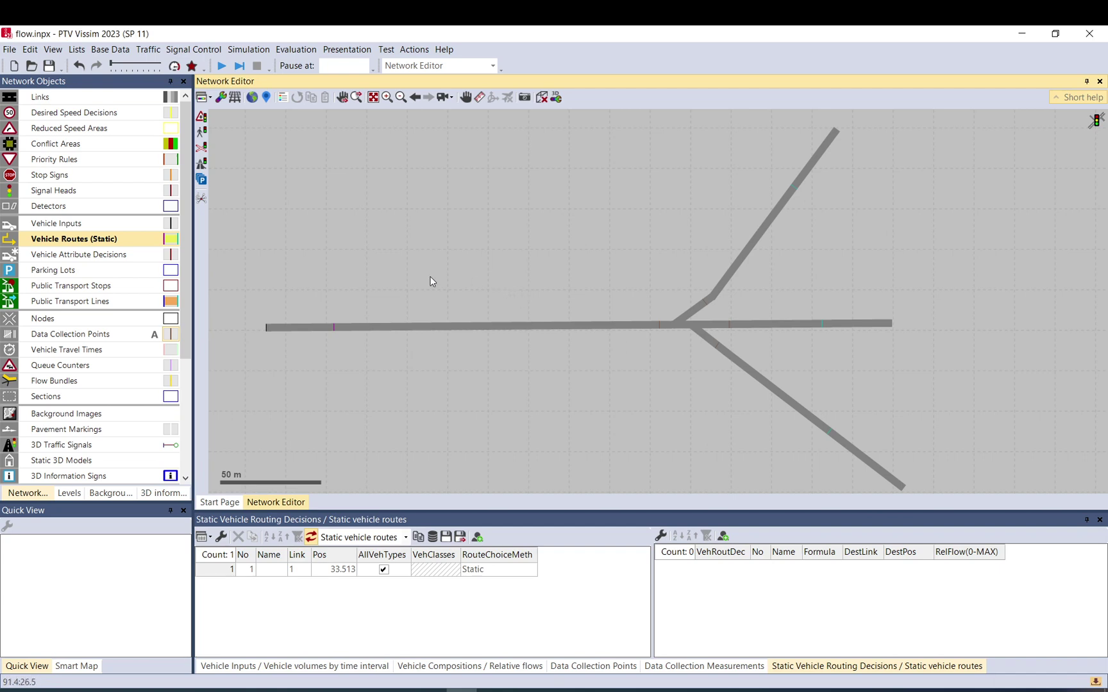
# Step: Save the network changes, run the simulation continuously and use Single Step to pause it partway
pyautogui.click(221, 65)
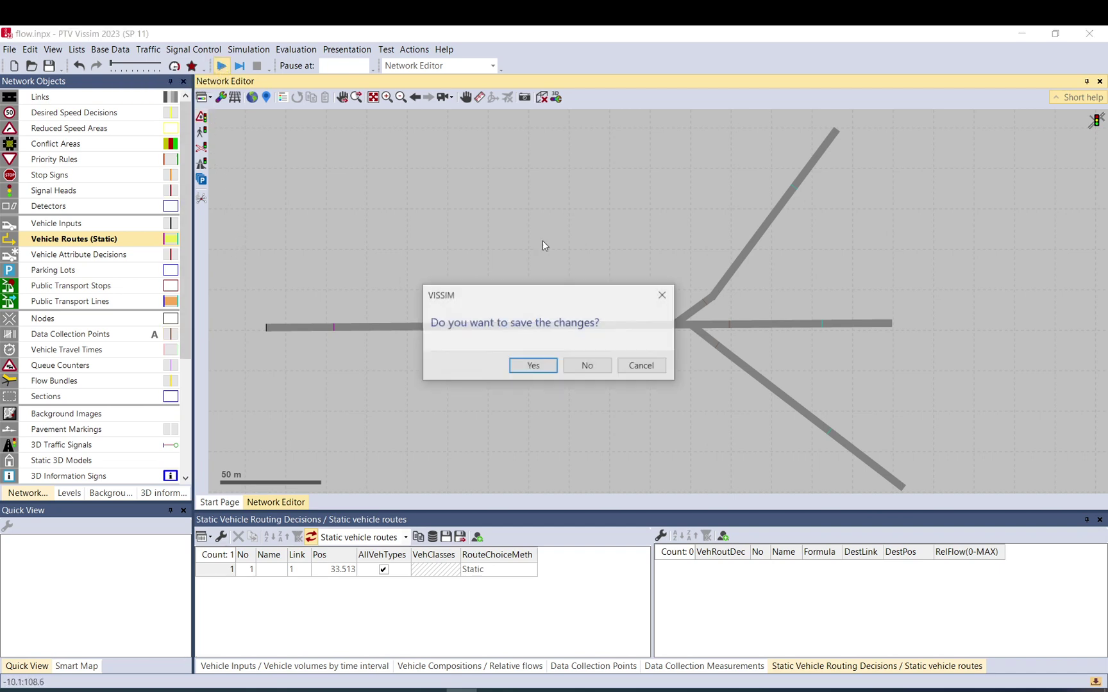
pyautogui.click(535, 365)
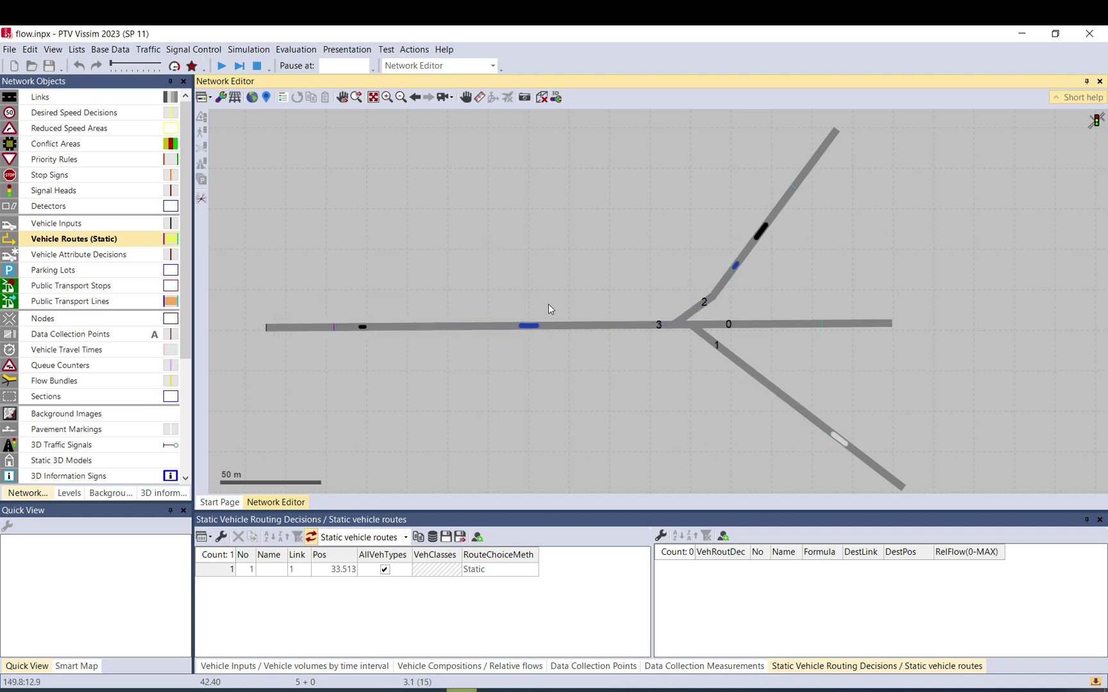
pyautogui.click(239, 65)
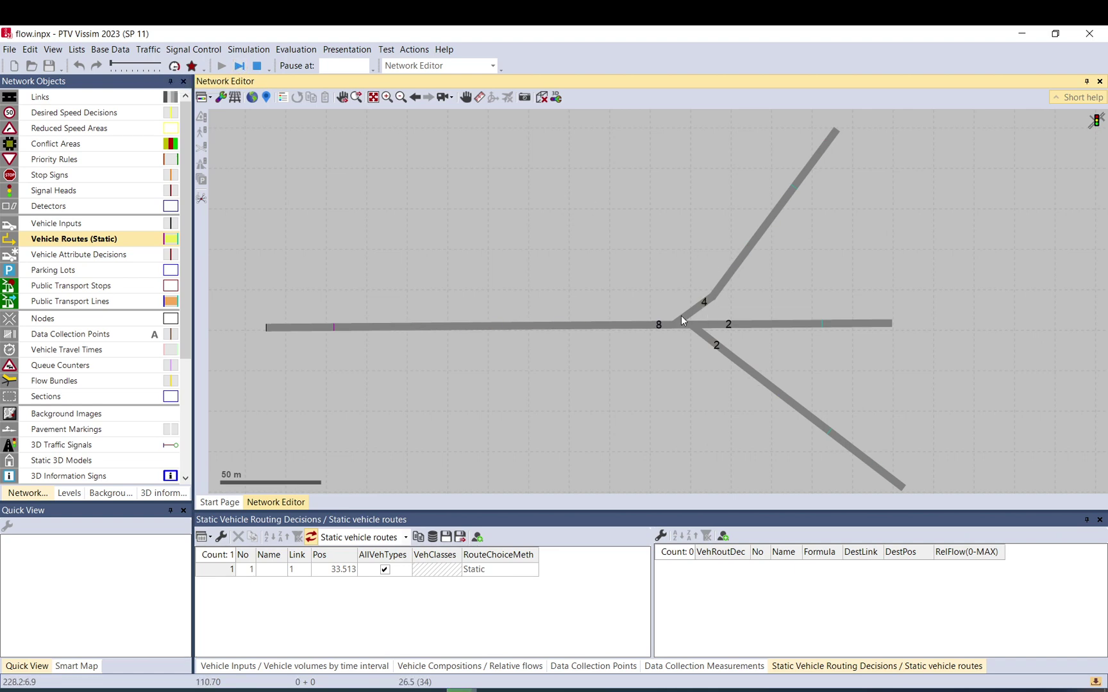
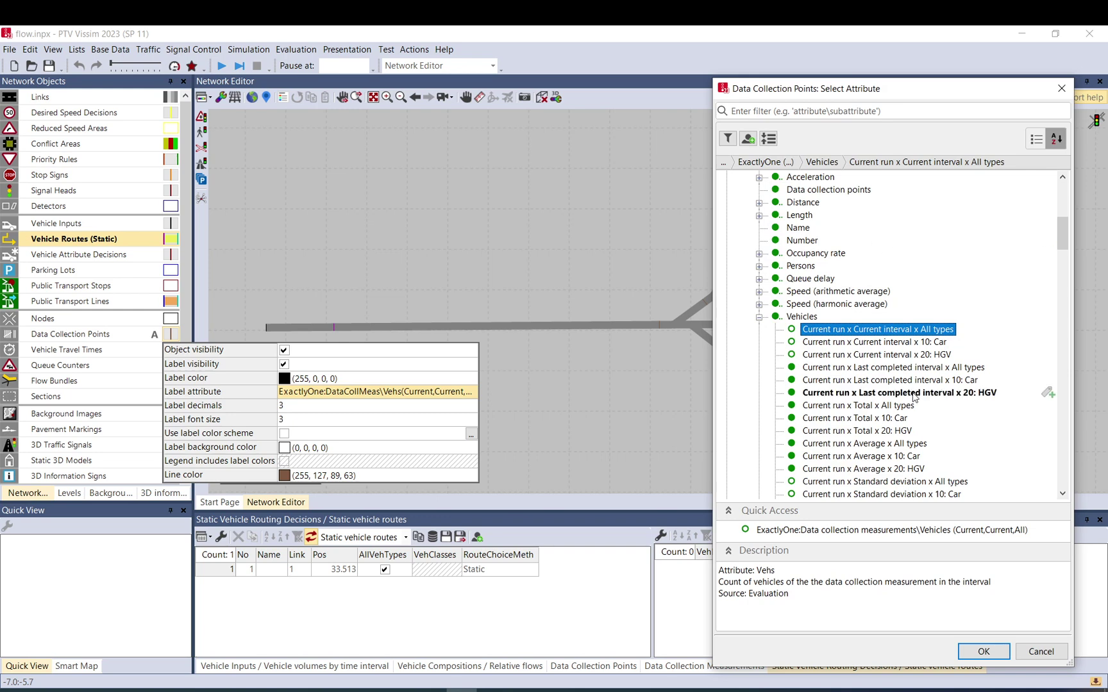
# Step: Set the data collection point label attribute to Vehicles, Current run x Last completed interval x All types
pyautogui.doubleClick(845, 373)
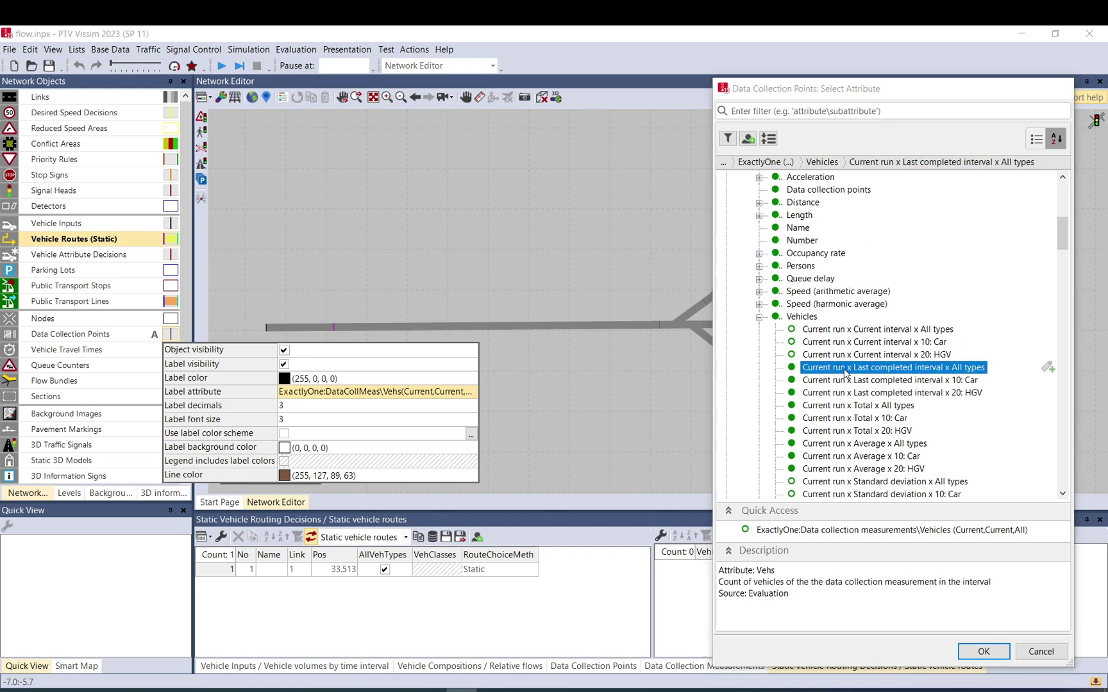
pyautogui.click(685, 392)
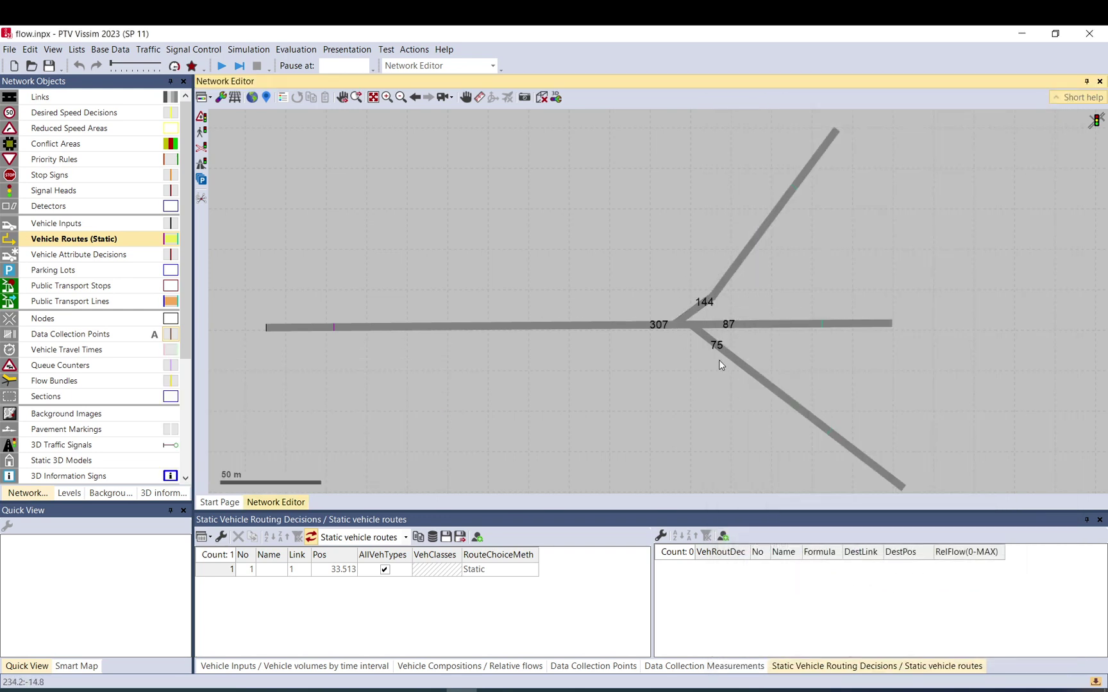
# Step: Examine the random seed and random seed increment in the simulation parameters, and close them without changes
pyautogui.click(248, 50)
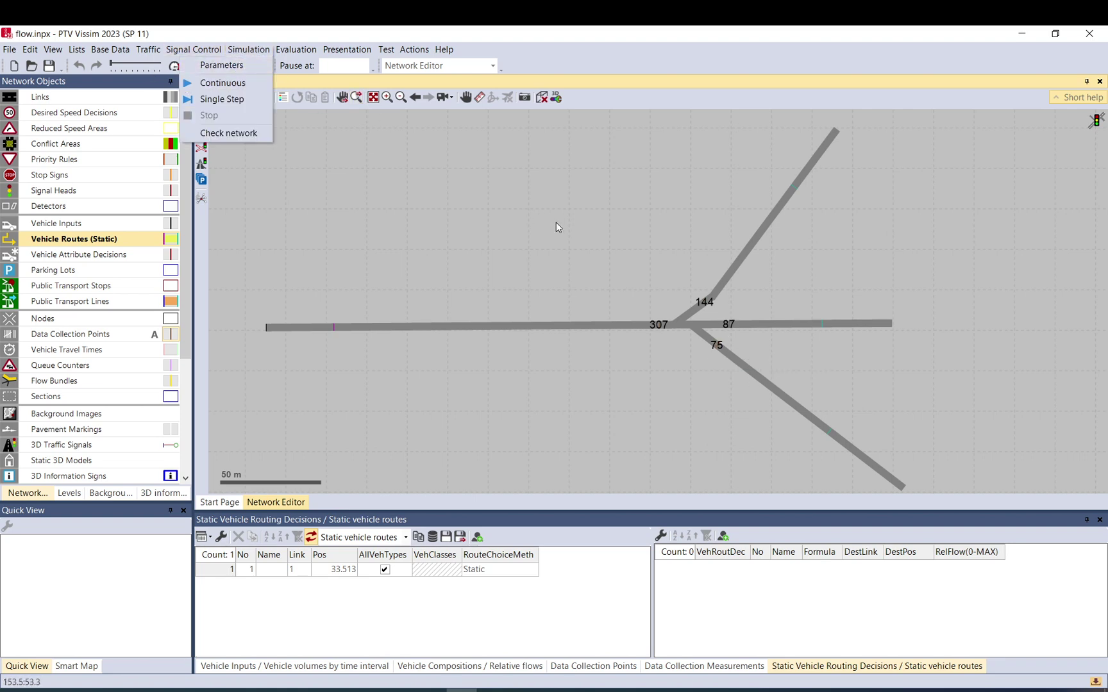
pyautogui.click(248, 50)
pyautogui.click(248, 50)
pyautogui.click(222, 64)
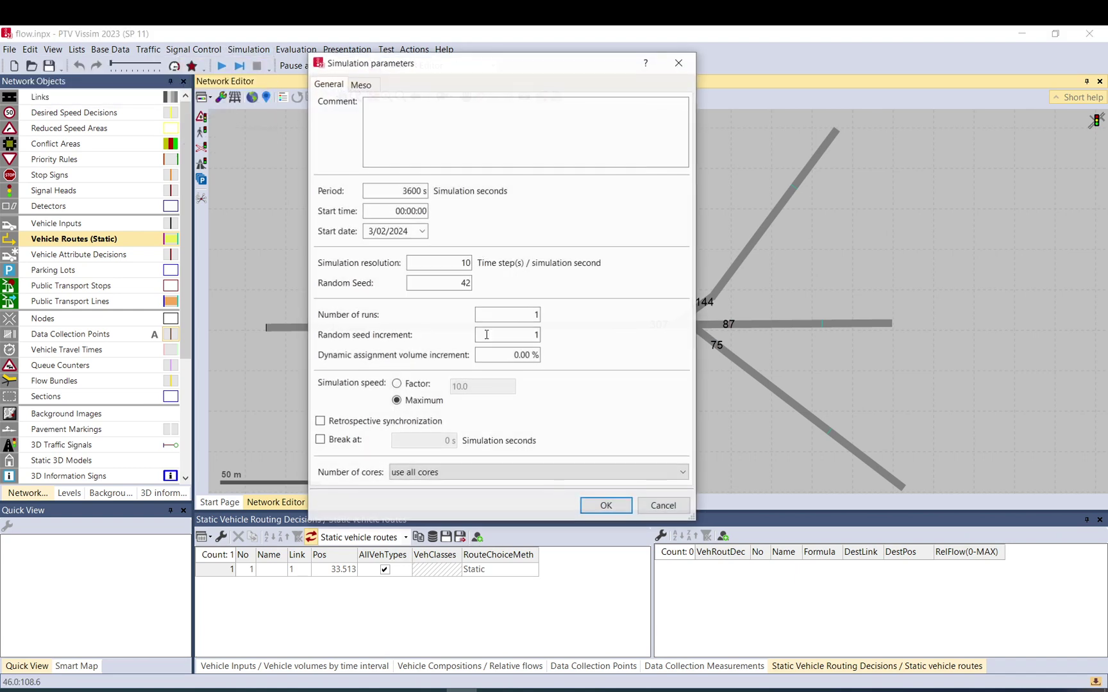
pyautogui.click(530, 336)
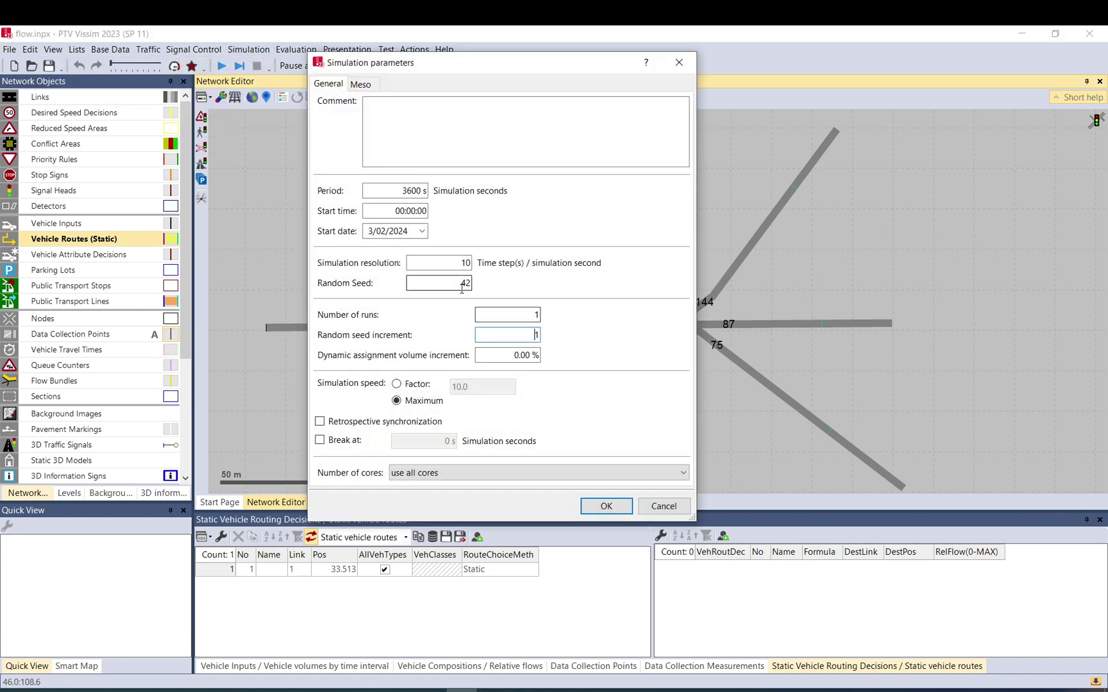
pyautogui.doubleClick(536, 334)
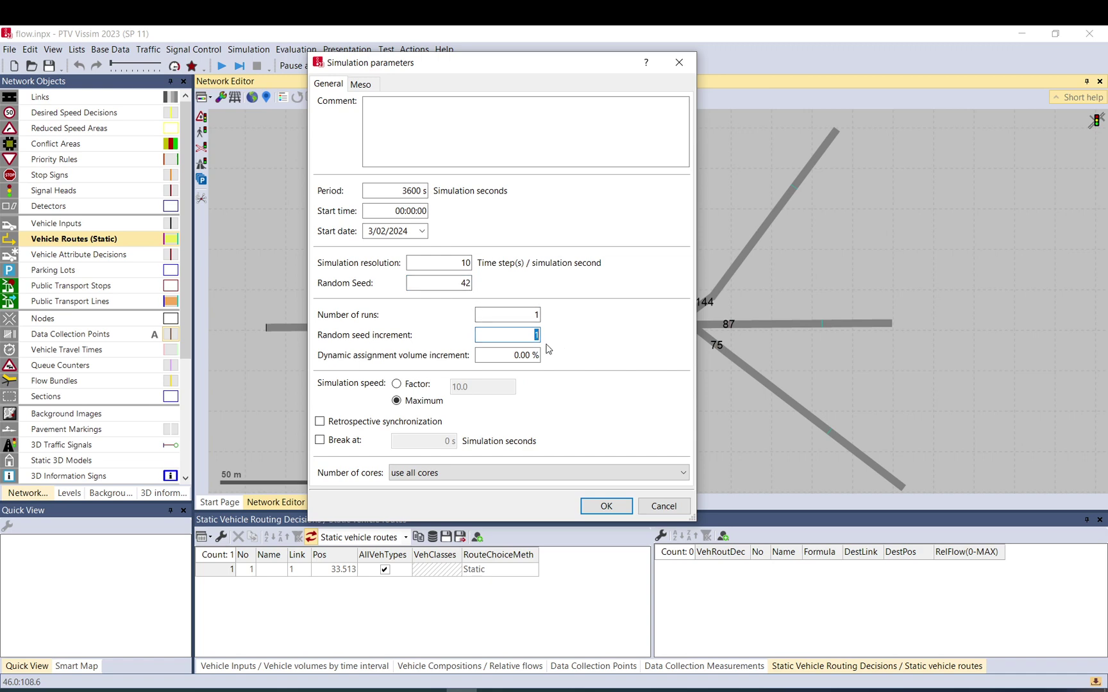
pyautogui.click(658, 506)
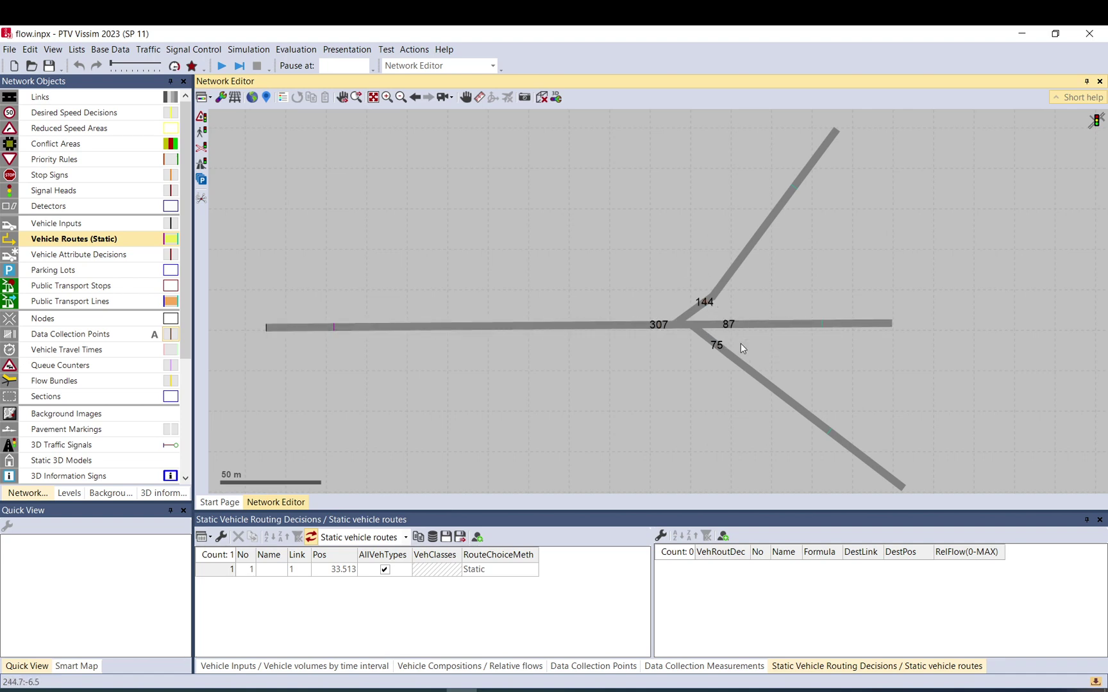
# Step: Inspect the static routing decision's relative flows and the volume and composition of the vehicle input on link 1
pyautogui.click(334, 327)
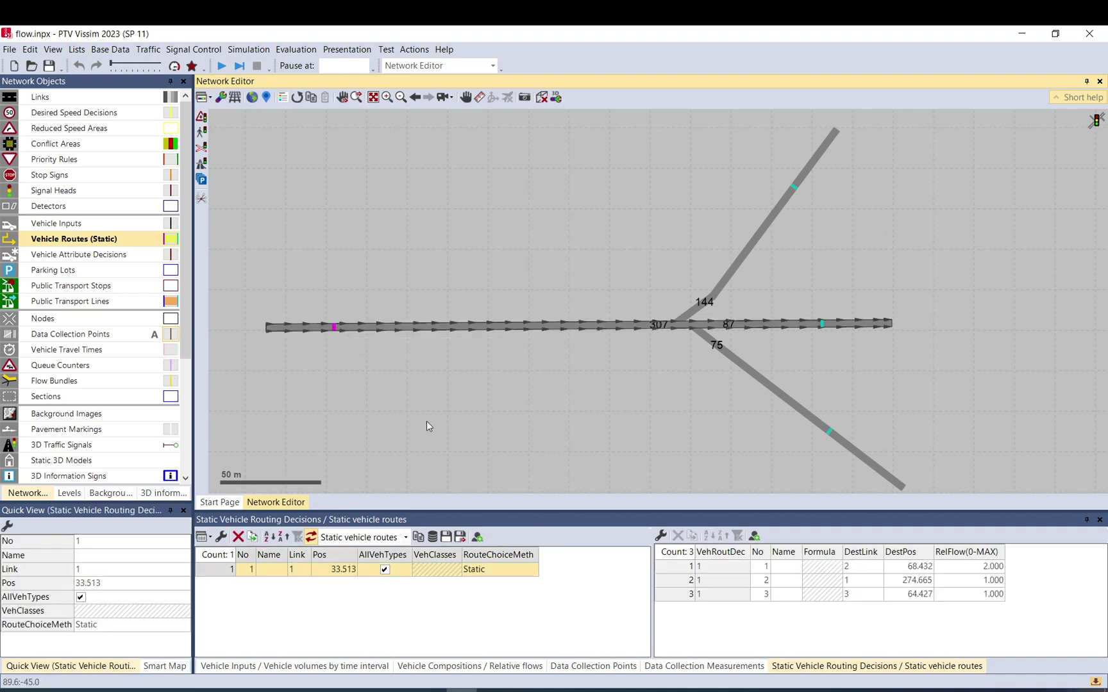
pyautogui.click(262, 349)
pyautogui.click(265, 330)
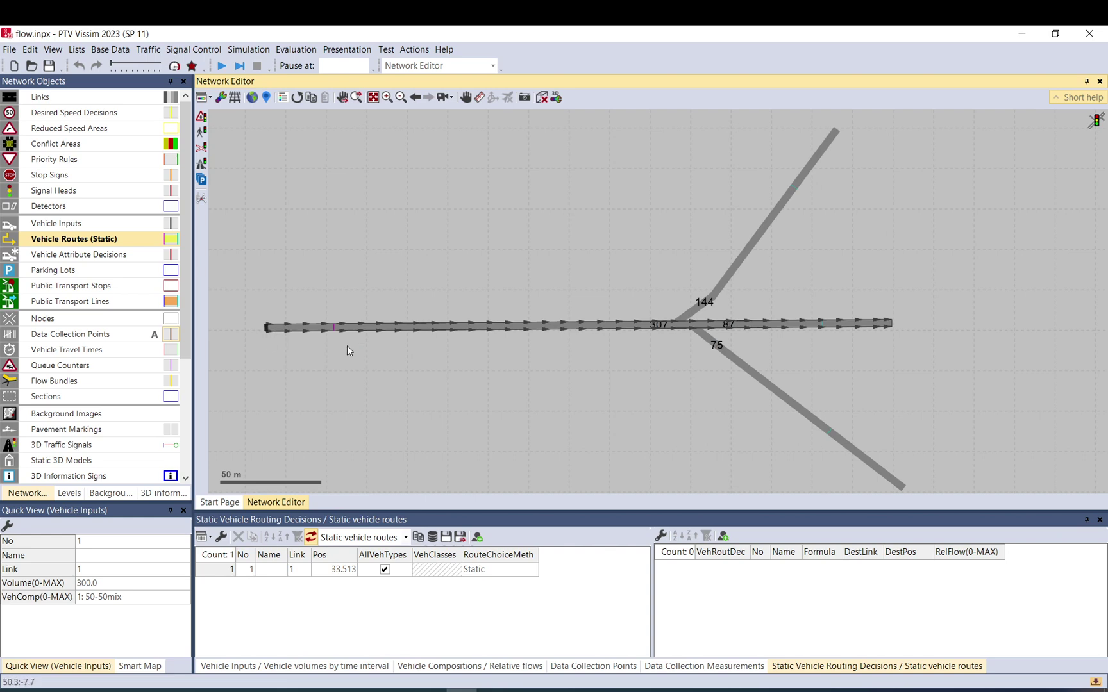
pyautogui.click(670, 349)
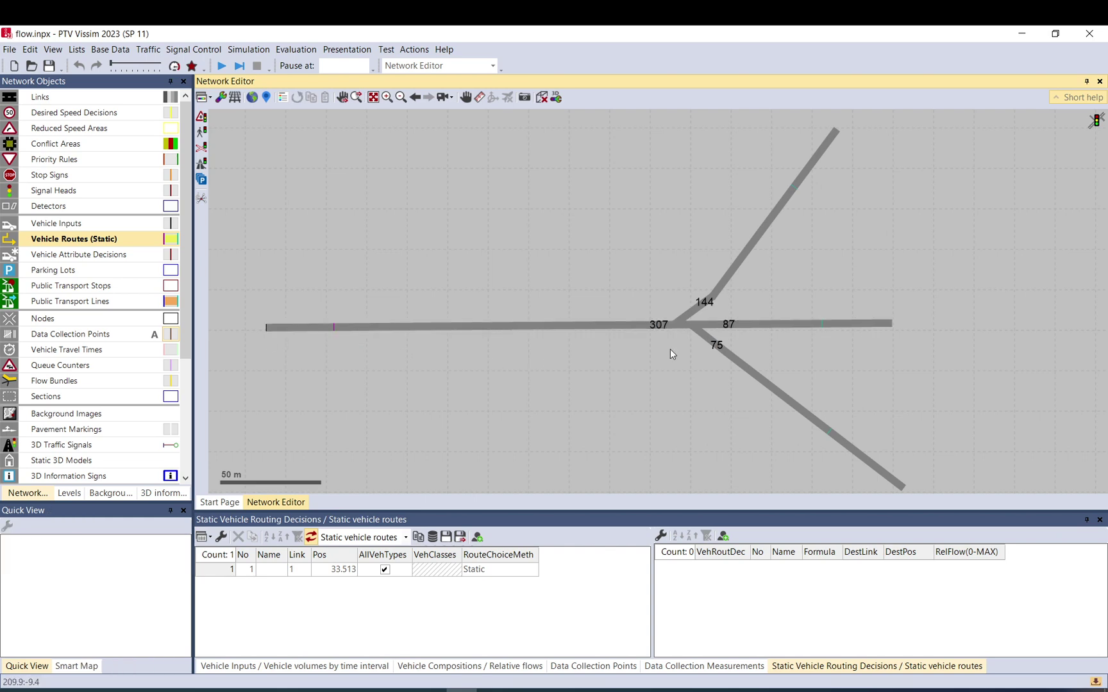
pyautogui.click(268, 327)
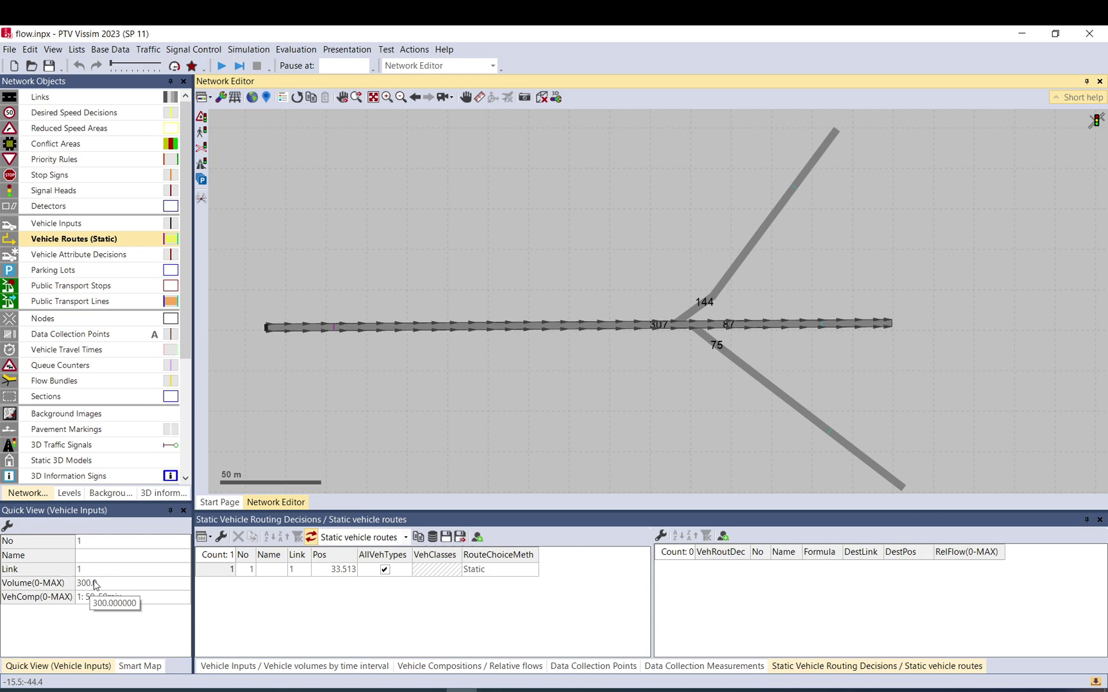
# Step: Show the vehicle inputs list and examine the volume type options of the 0-MAX interval, keeping Stochastic selected
pyautogui.rightClick(84, 223)
pyautogui.click(97, 230)
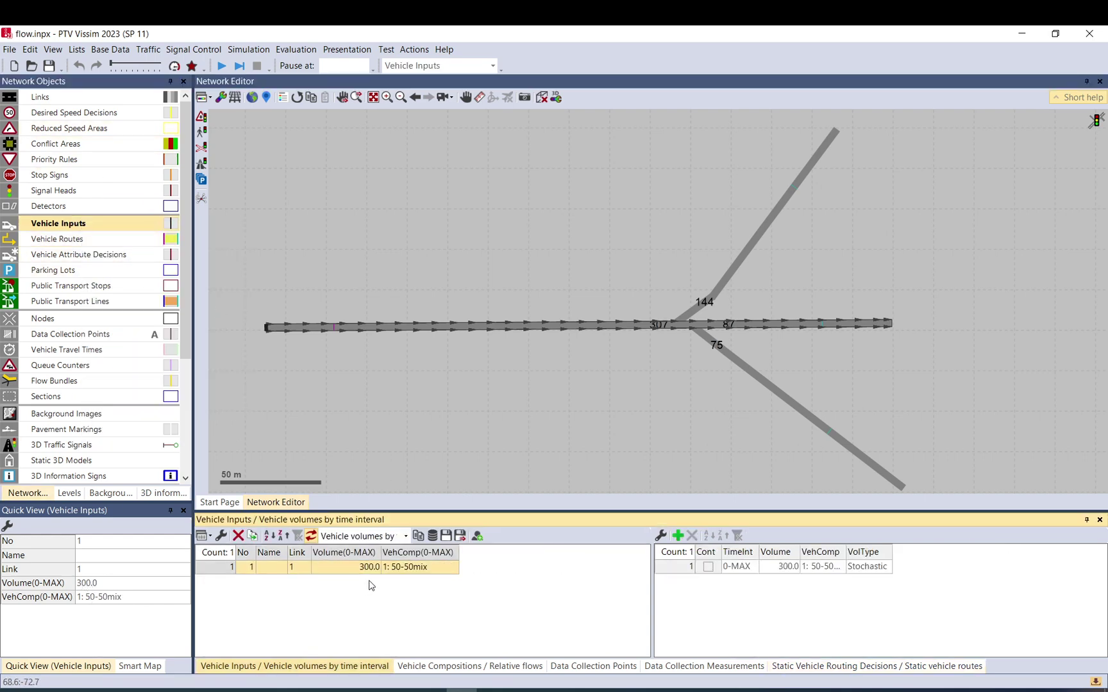
pyautogui.click(888, 567)
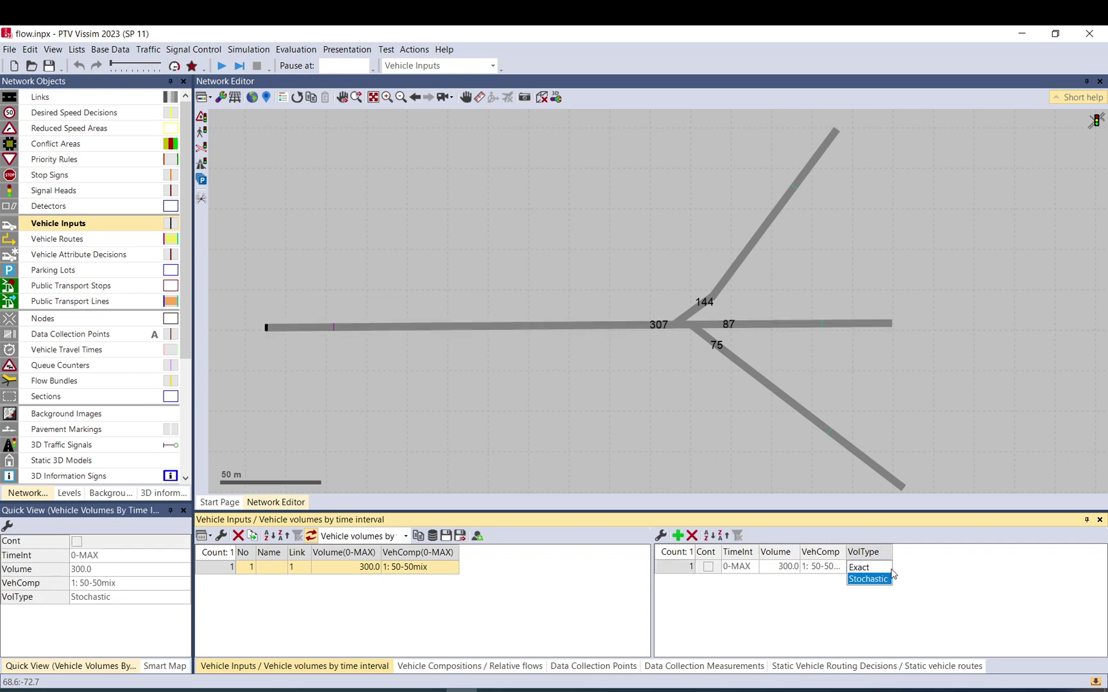
pyautogui.click(878, 581)
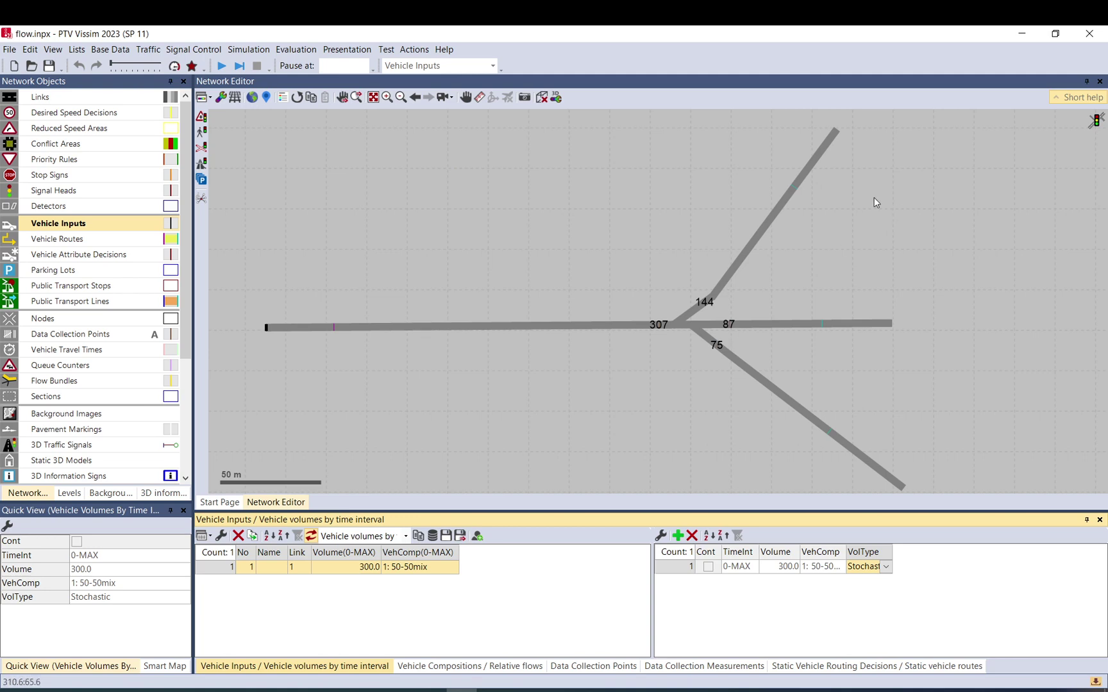
pyautogui.click(736, 244)
pyautogui.scroll(-1, 632, 271)
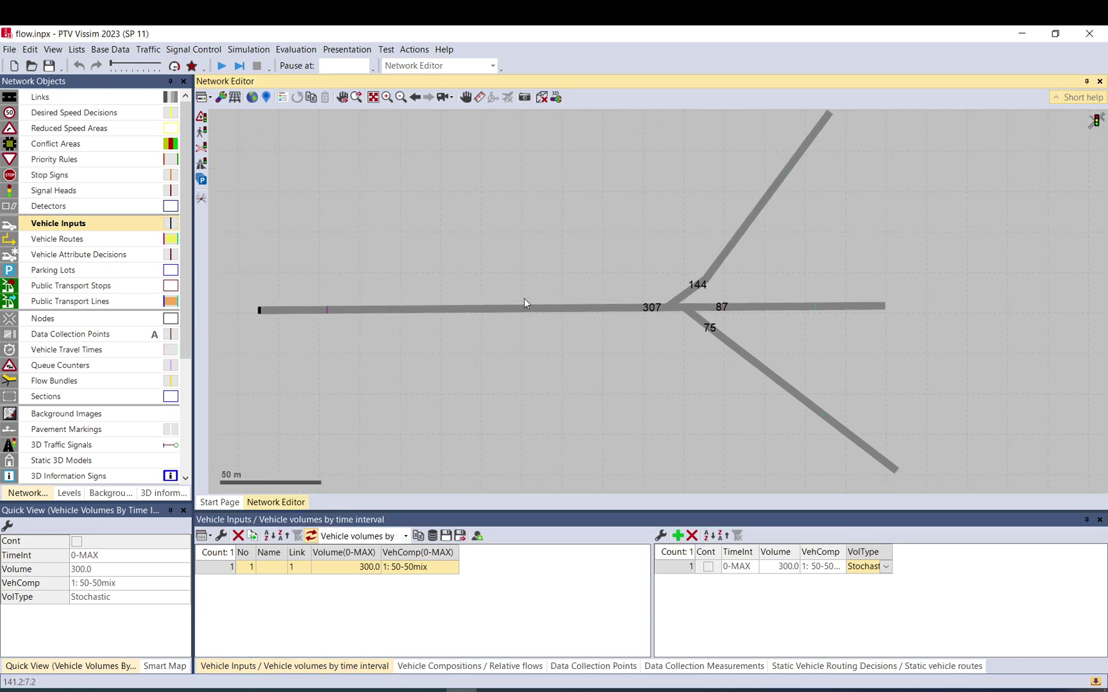
pyautogui.scroll(-2, 523, 298)
pyautogui.scroll(1, 481, 256)
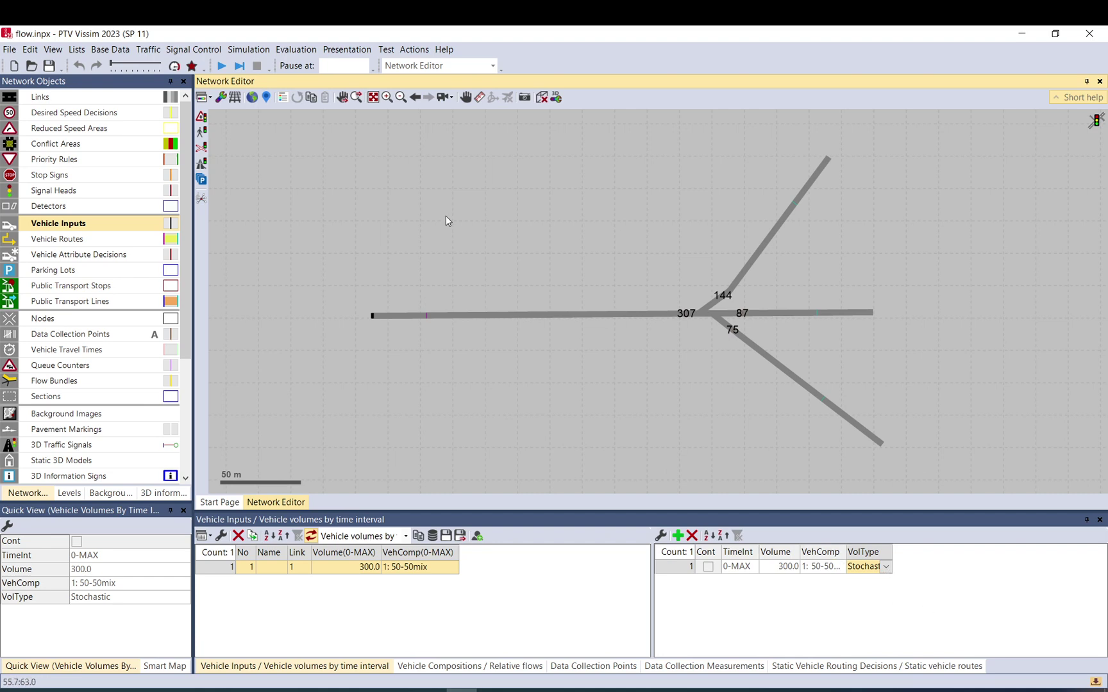
# Step: Review the random seed and its increment in the simulation parameters again, and cancel the dialog
pyautogui.click(249, 49)
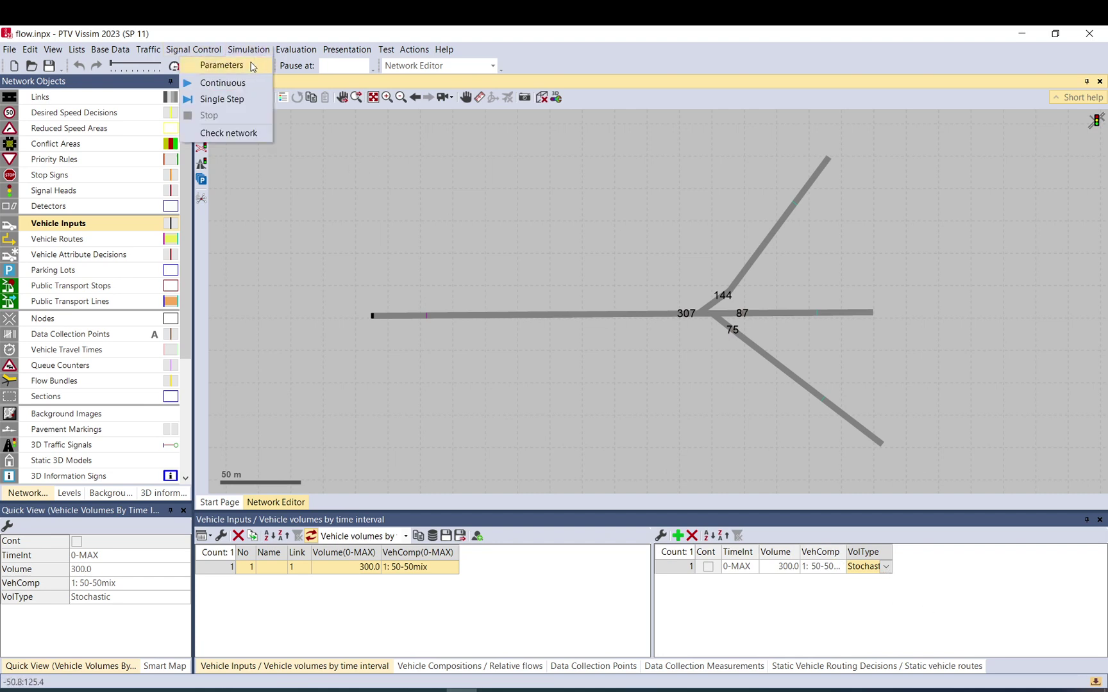
pyautogui.click(252, 66)
pyautogui.click(455, 284)
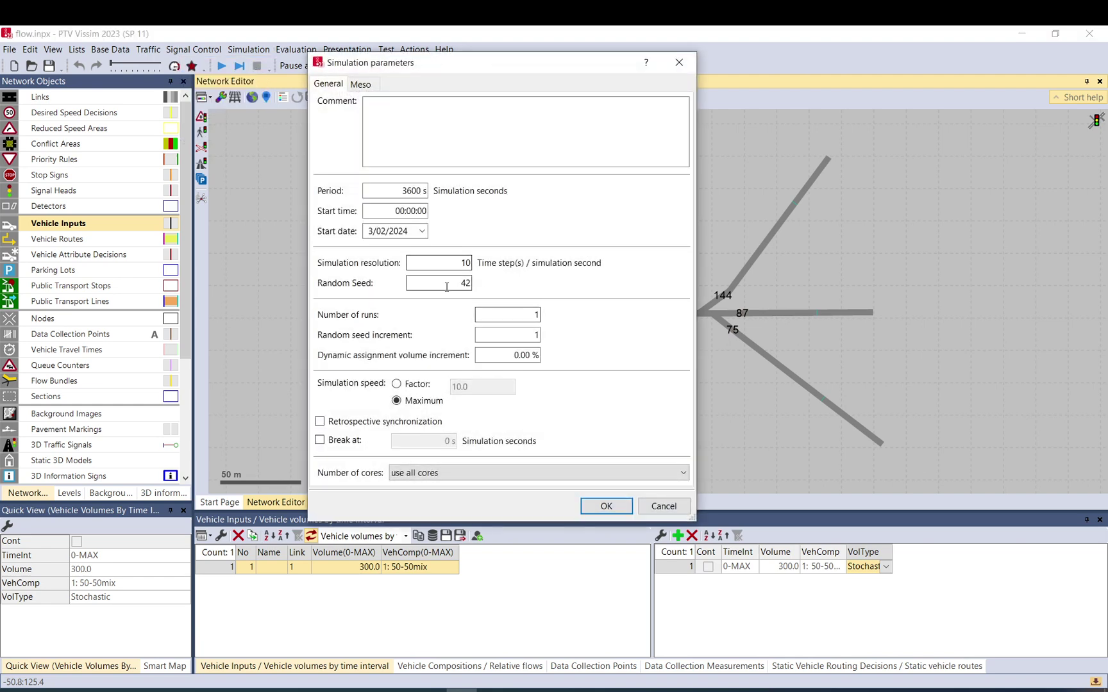
pyautogui.doubleClick(455, 284)
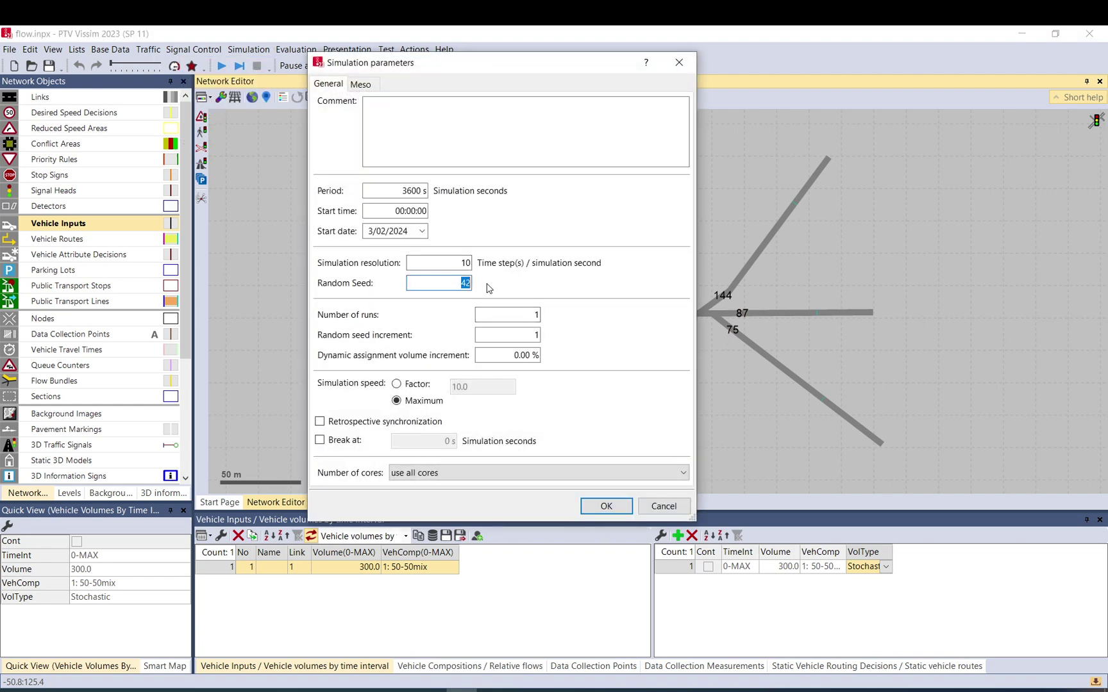
pyautogui.click(535, 336)
pyautogui.click(663, 505)
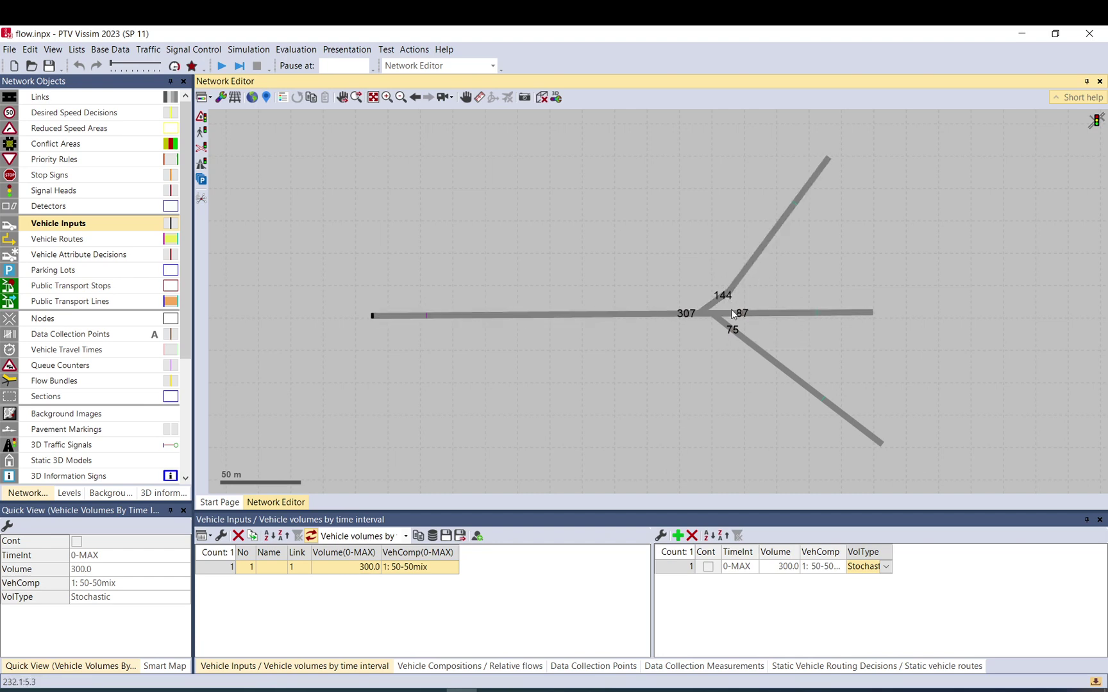
# Step: Show the list of static vehicle routing decisions and change the relative flow of decision 1's route to link 2
pyautogui.click(426, 315)
pyautogui.click(296, 564)
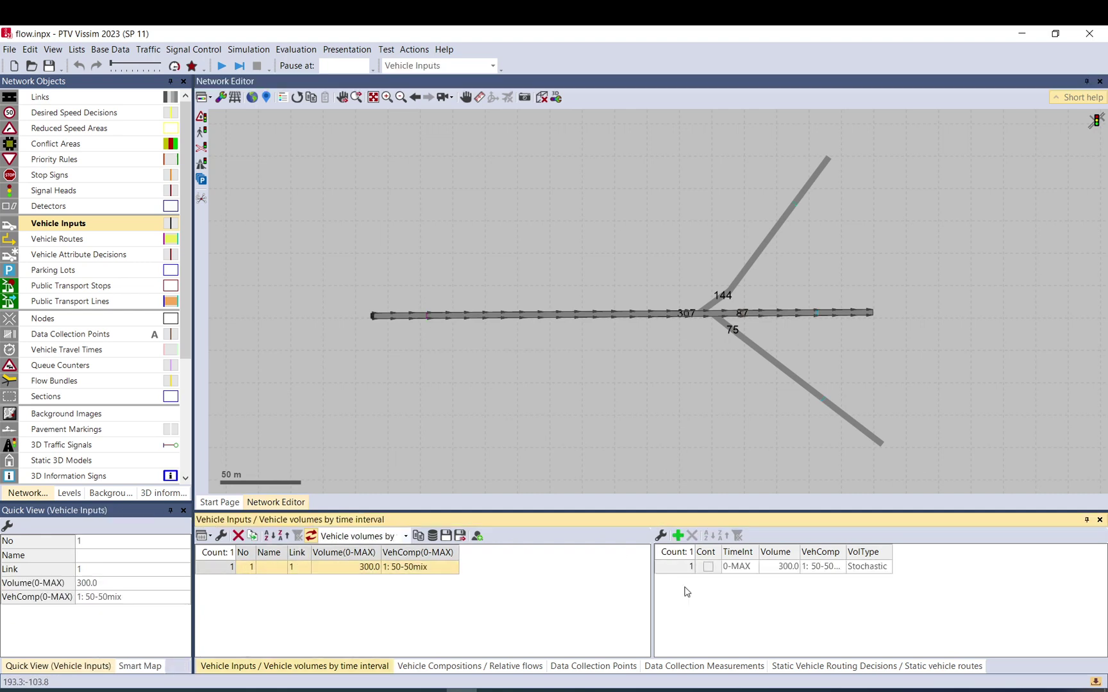
pyautogui.click(58, 239)
pyautogui.rightClick(58, 239)
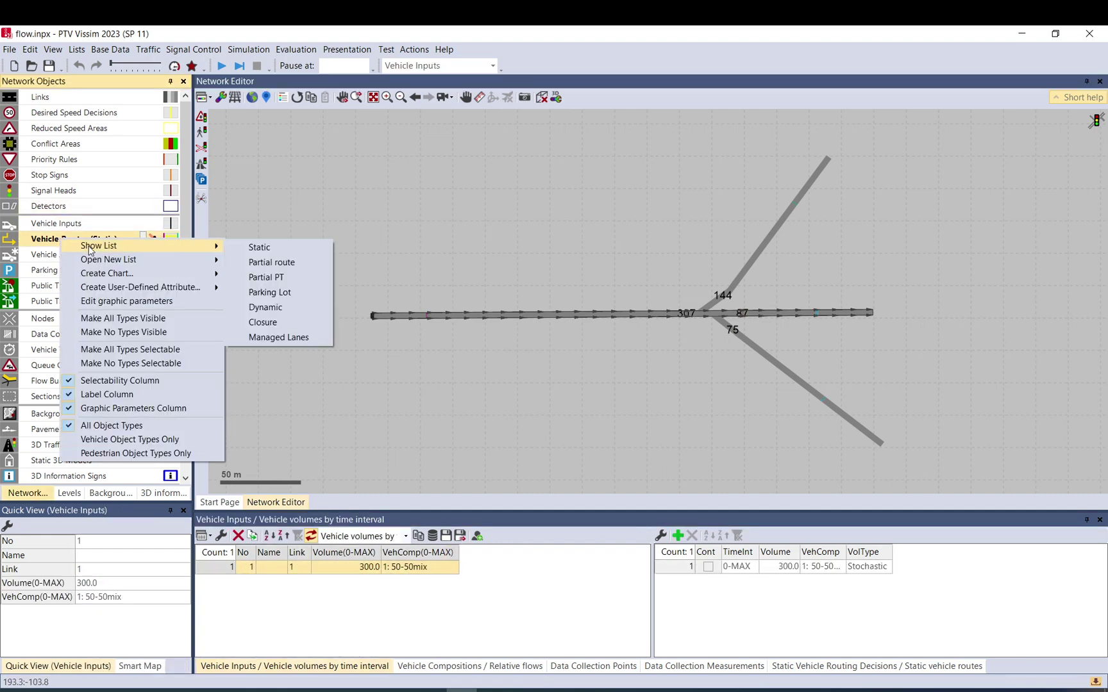
pyautogui.moveTo(109, 252)
pyautogui.click(250, 251)
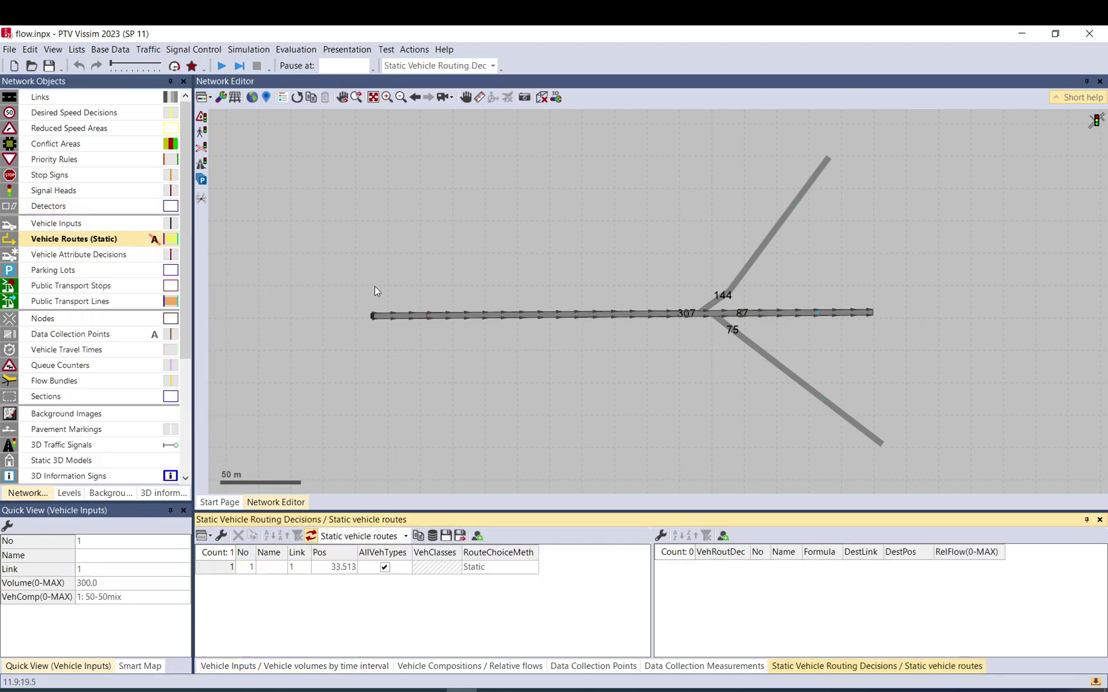
pyautogui.click(221, 567)
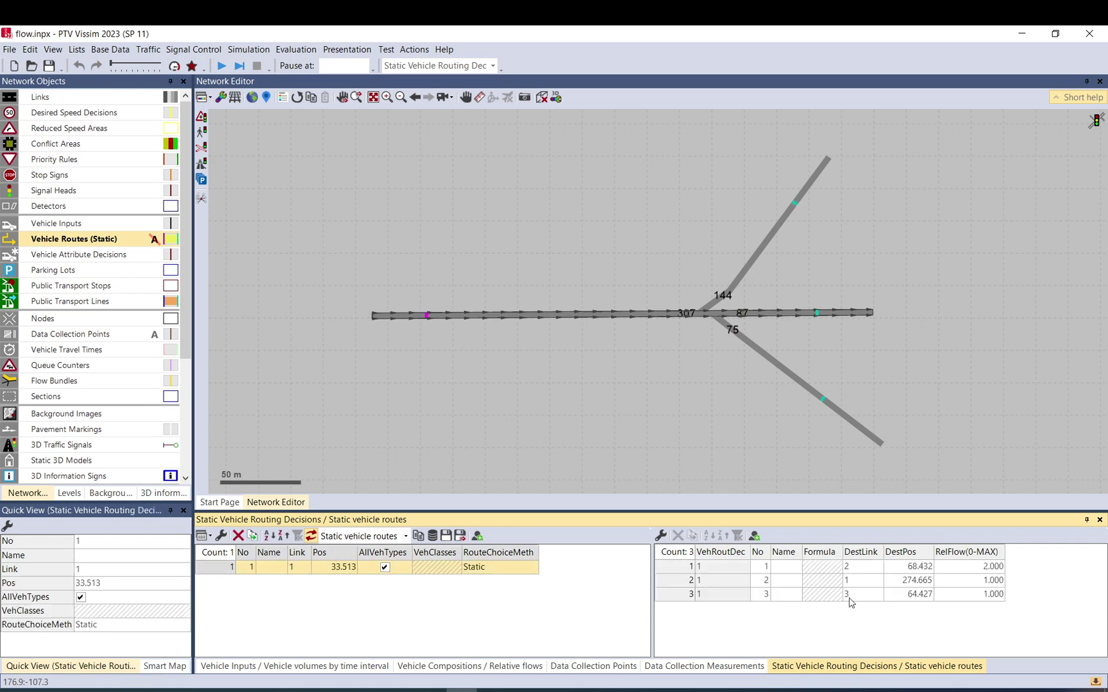
pyautogui.click(966, 567)
pyautogui.click(626, 429)
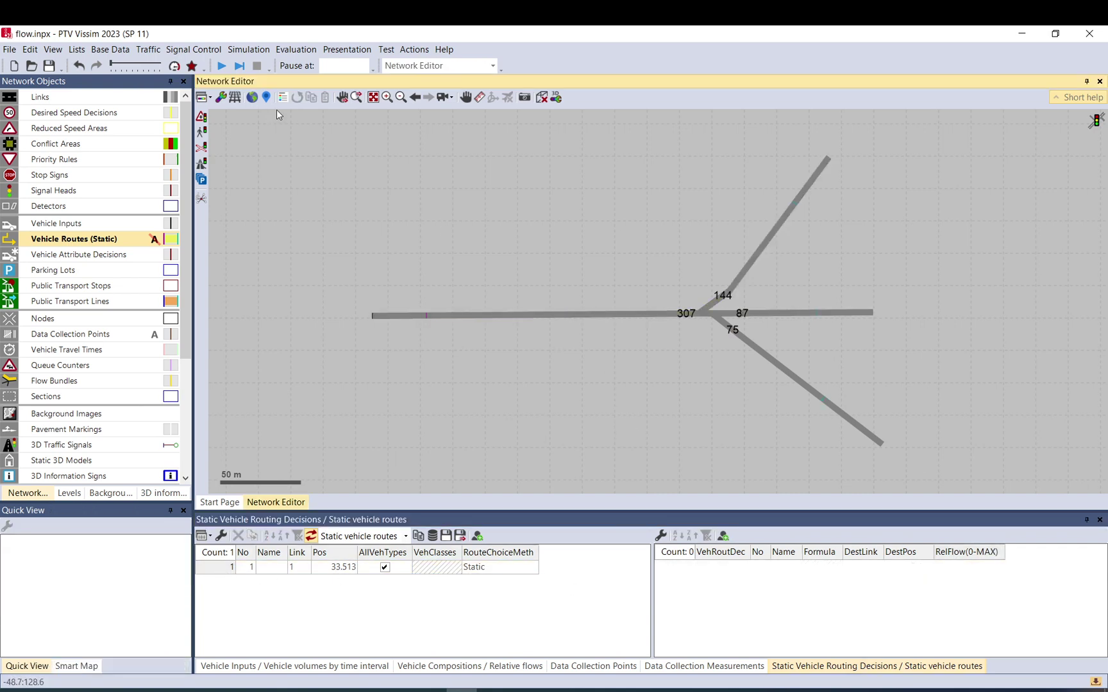
# Step: Run the simulation continuously with Quick Mode enabled and examine the vehicle count labels on the three branches
pyautogui.click(221, 66)
pyautogui.click(532, 364)
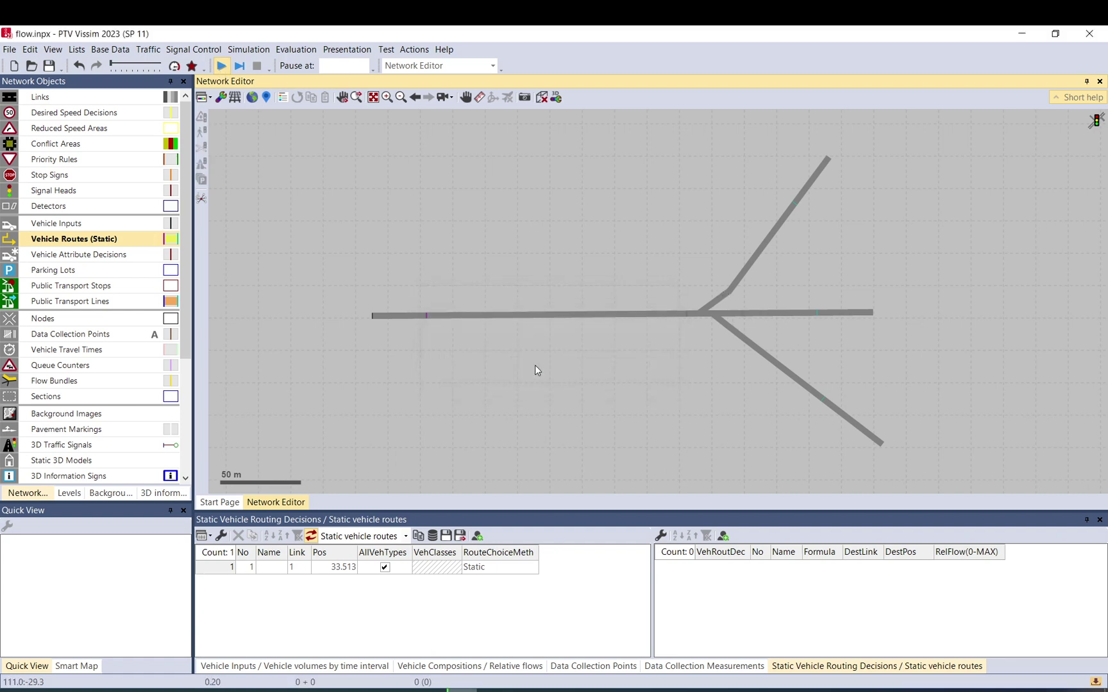
pyautogui.click(174, 66)
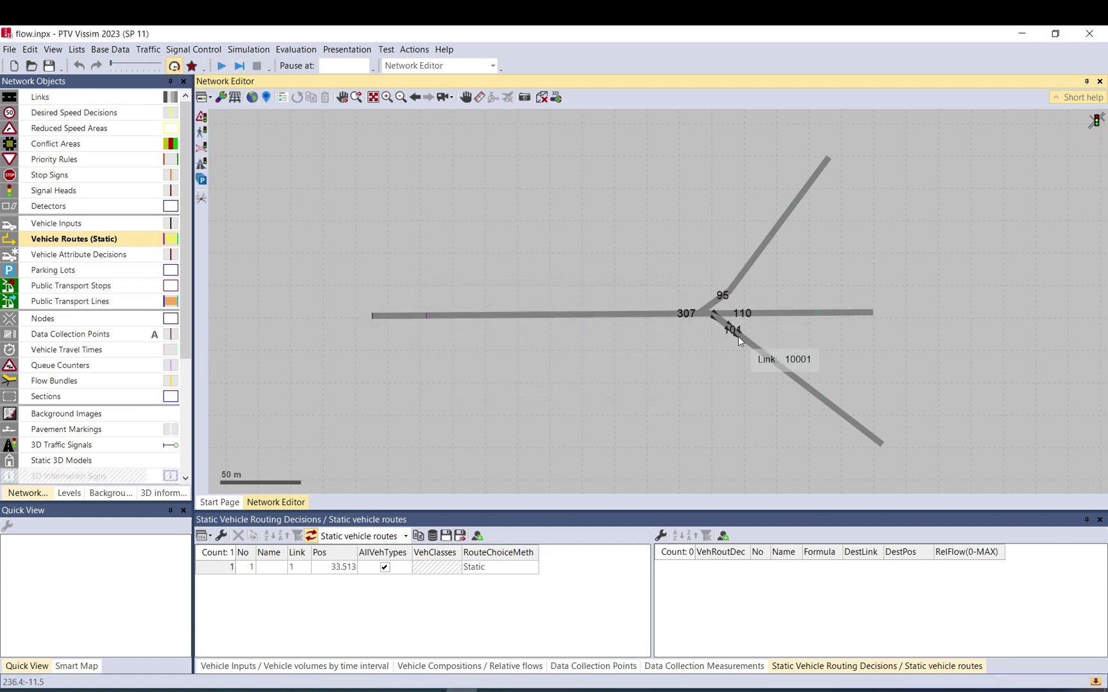
pyautogui.scroll(4, 737, 298)
pyautogui.scroll(-4, 581, 286)
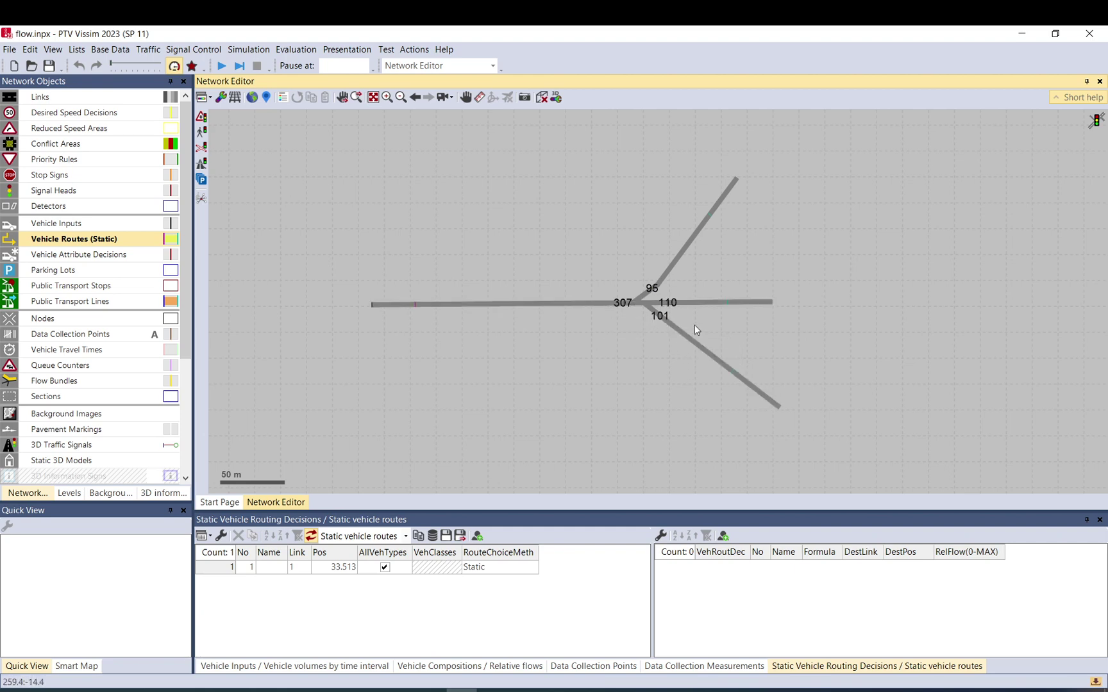
pyautogui.click(669, 266)
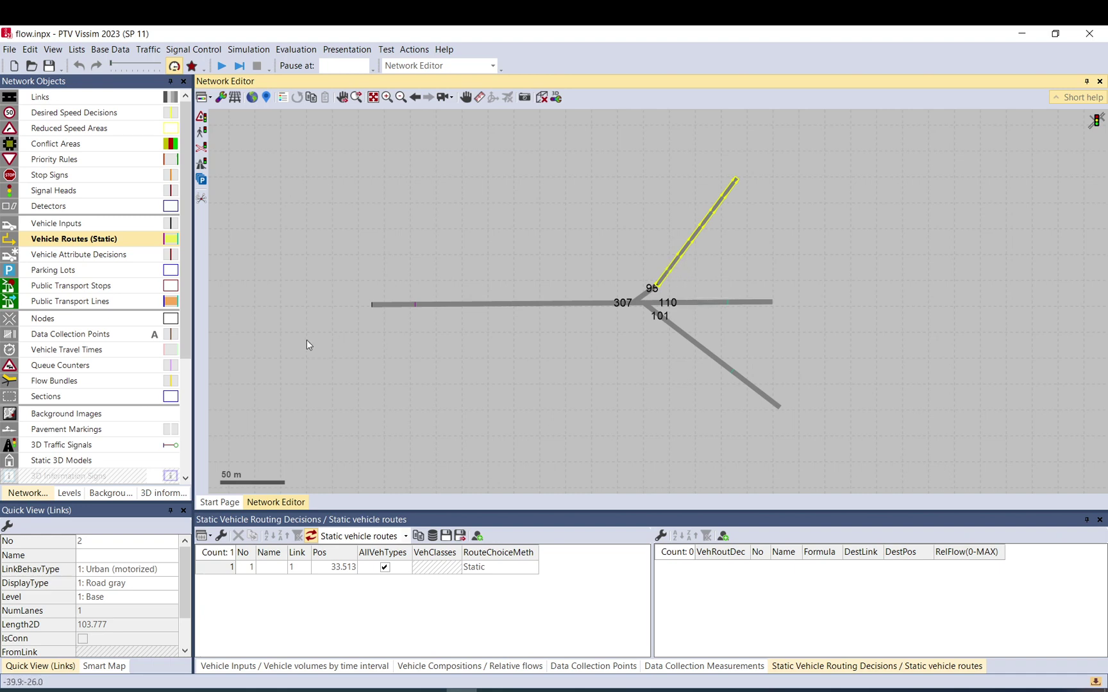
# Step: Show the vehicle inputs list and duplicate vehicle input 1 on link 1
pyautogui.click(71, 223)
pyautogui.click(70, 223)
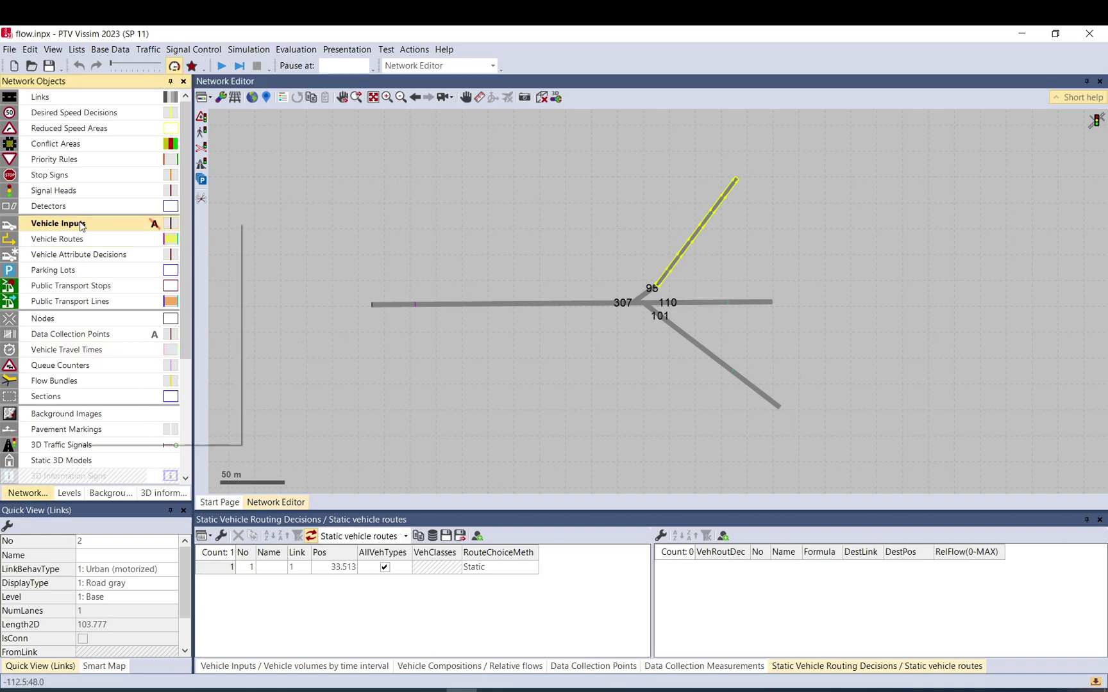
pyautogui.click(219, 568)
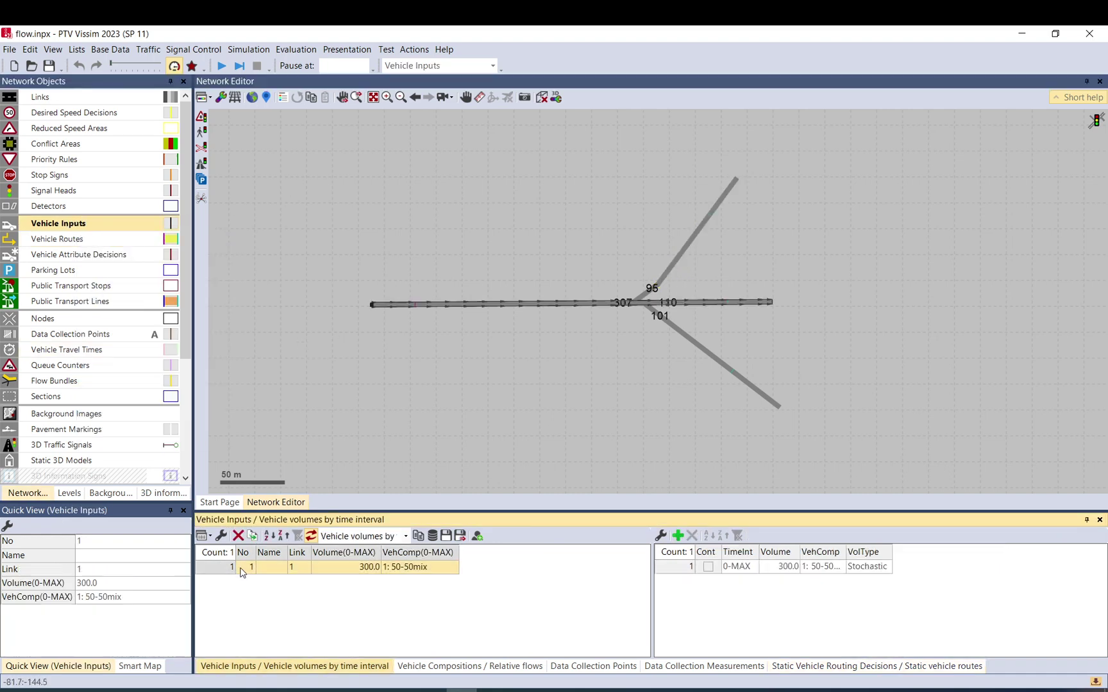
pyautogui.rightClick(222, 567)
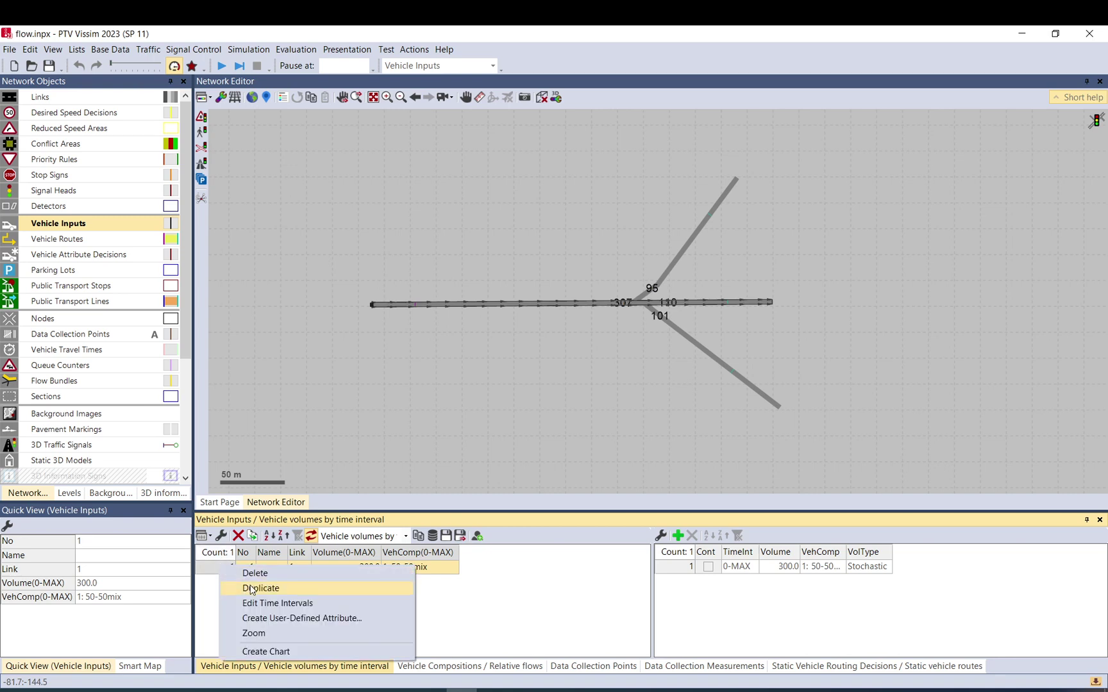
pyautogui.click(245, 586)
pyautogui.click(226, 584)
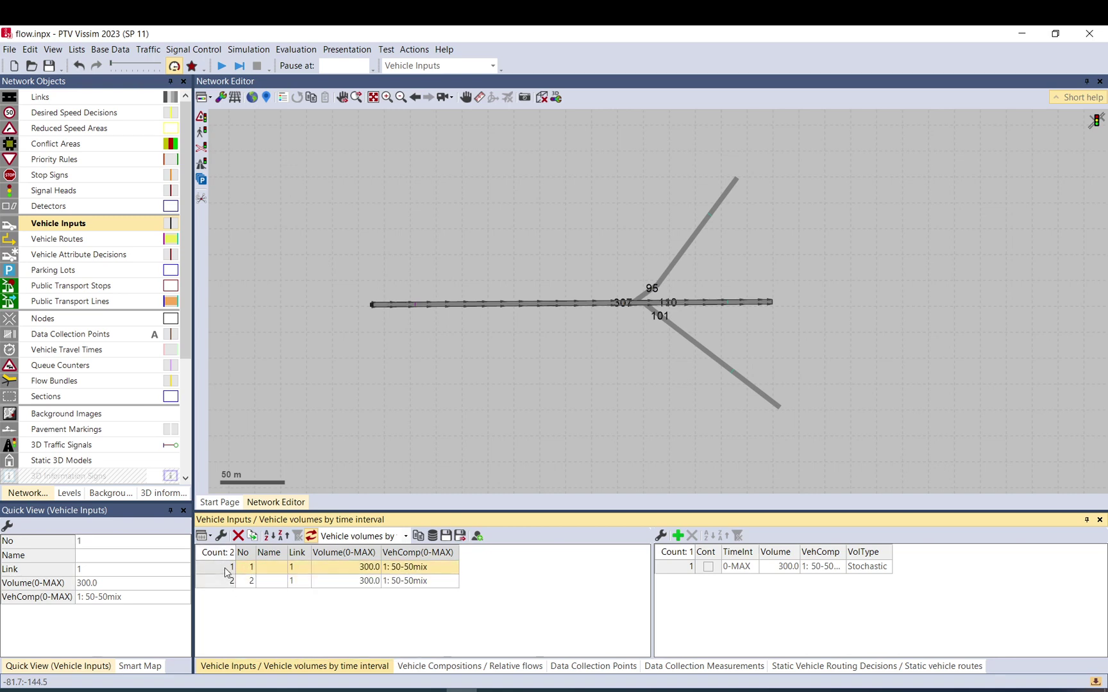
# Step: Assign the vehicle composition 2: cars to vehicle input 1 and 3: trucks to vehicle input 2
pyautogui.click(451, 571)
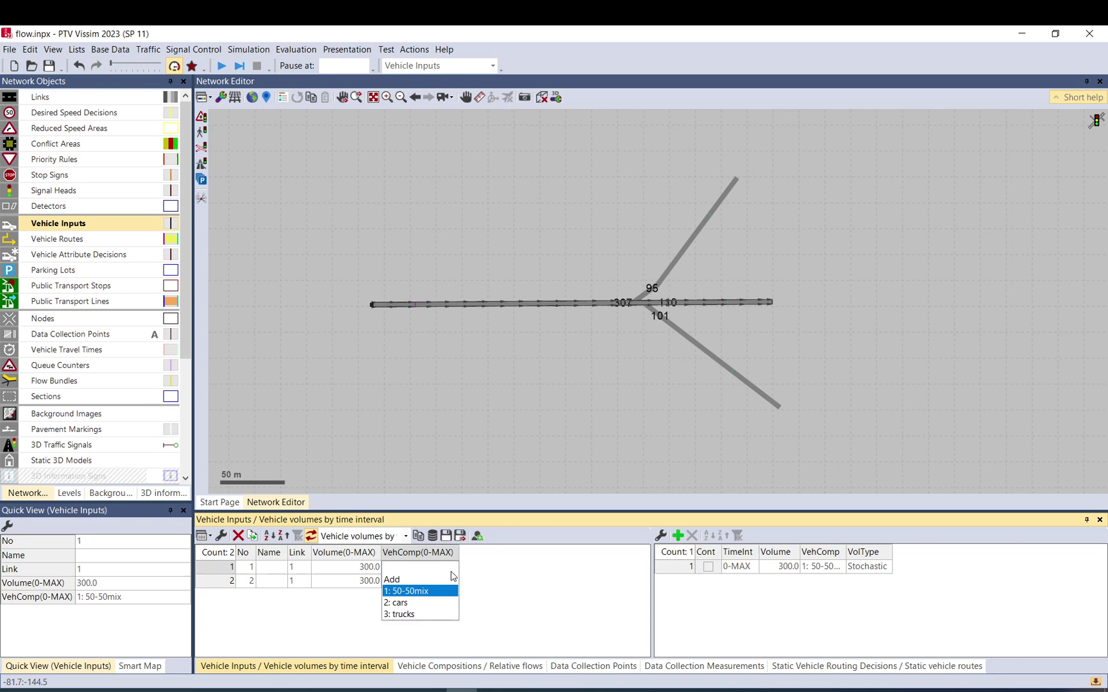
pyautogui.click(402, 604)
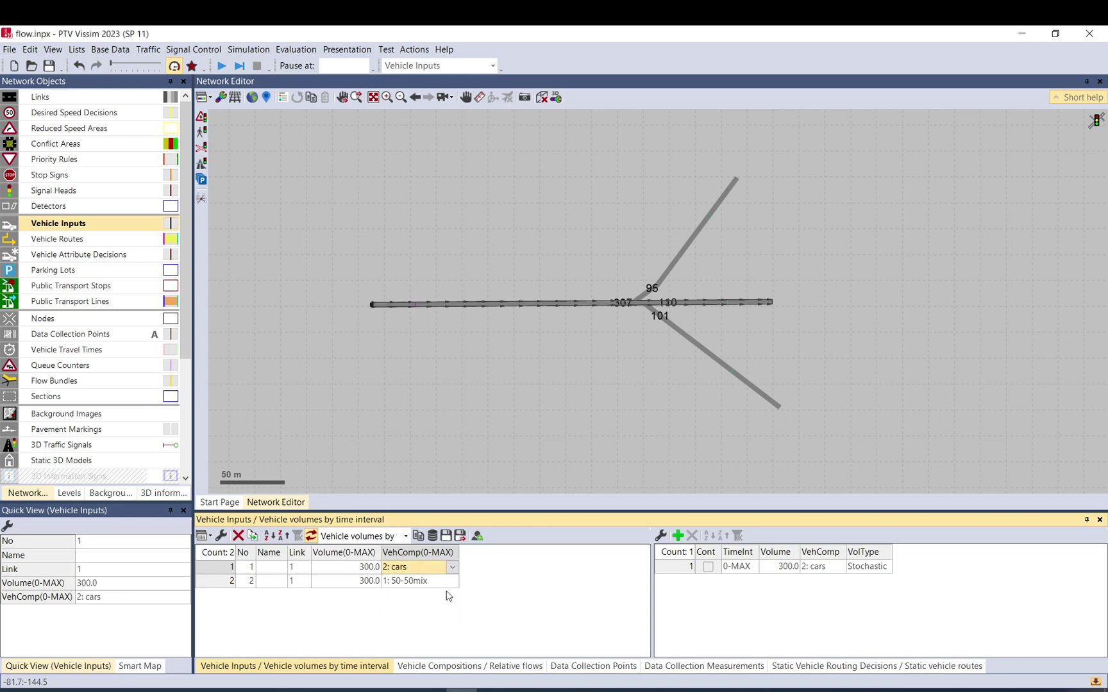
pyautogui.click(446, 582)
pyautogui.click(450, 582)
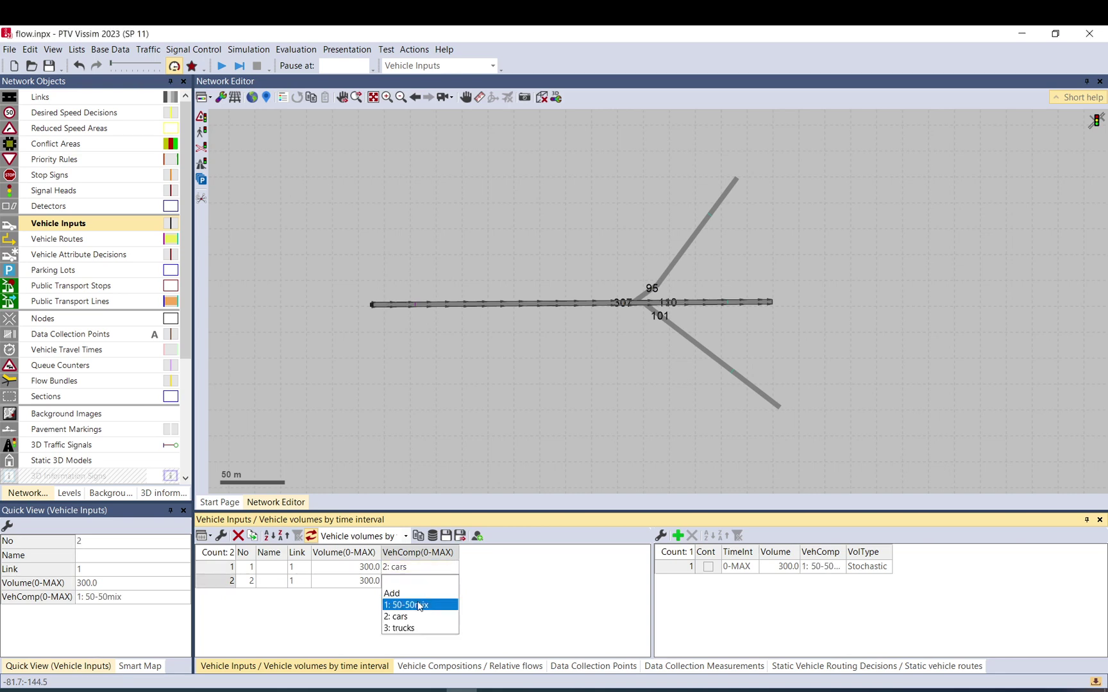
pyautogui.click(404, 626)
# Step: Set the volume of both vehicle inputs, cars and trucks, to 150
pyautogui.click(365, 567)
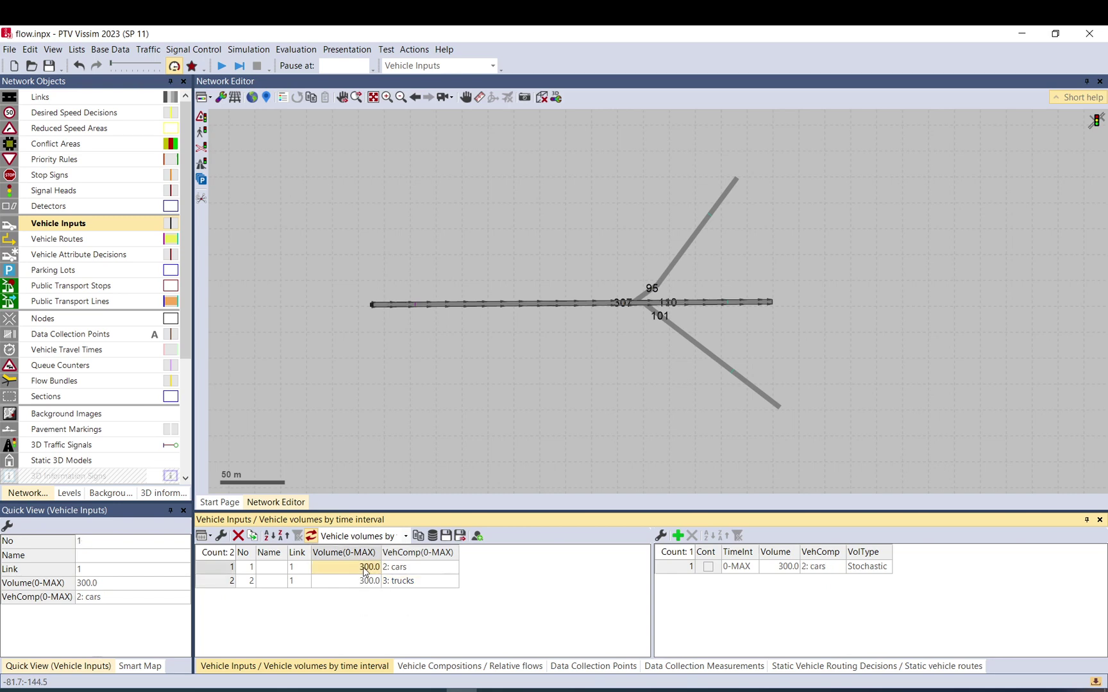
pyautogui.write('150')
pyautogui.click(371, 581)
pyautogui.write('150')
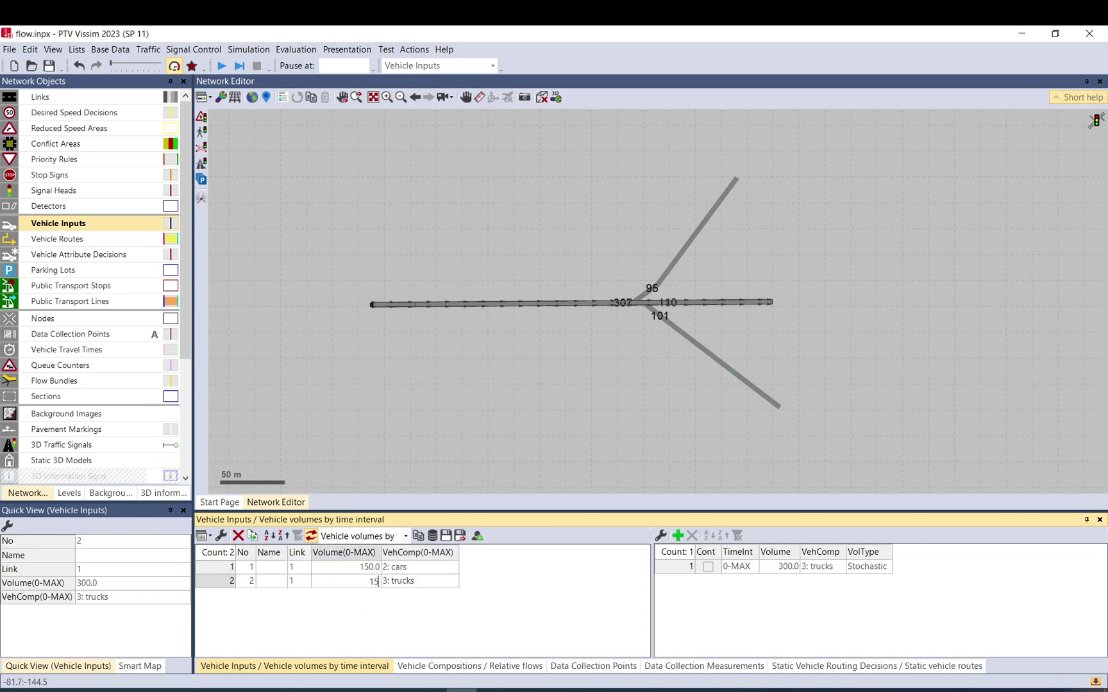
pyautogui.press('Return')
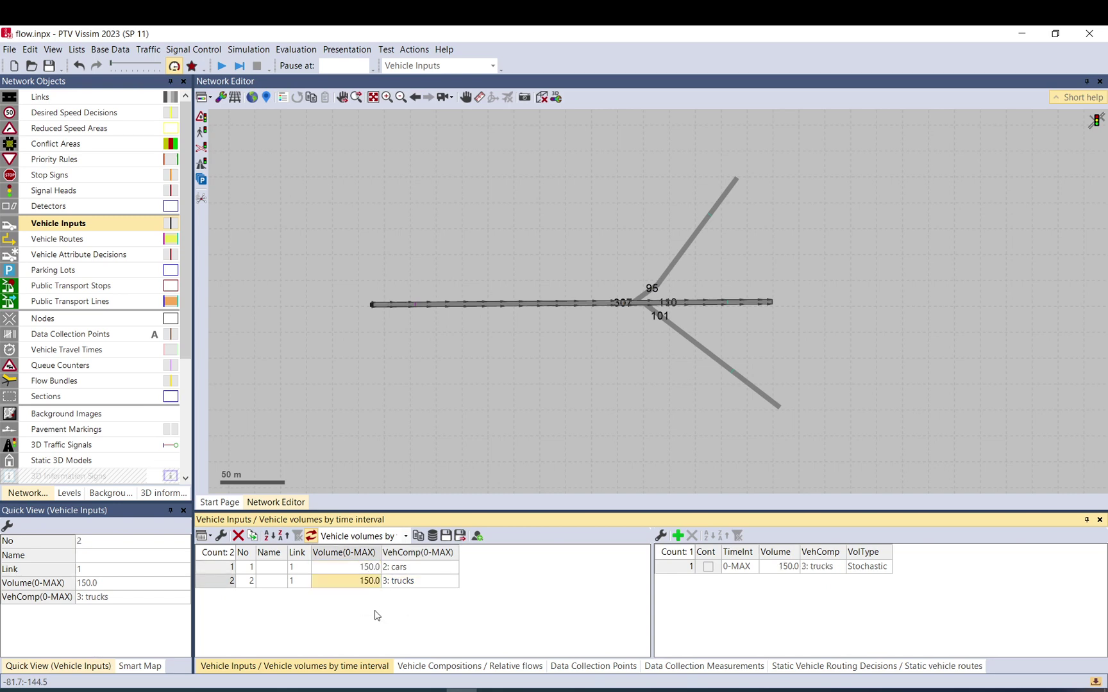
# Step: Duplicate the static vehicle routing decision on link 1 and show the list of static routing decisions
pyautogui.click(418, 306)
pyautogui.rightClick(419, 308)
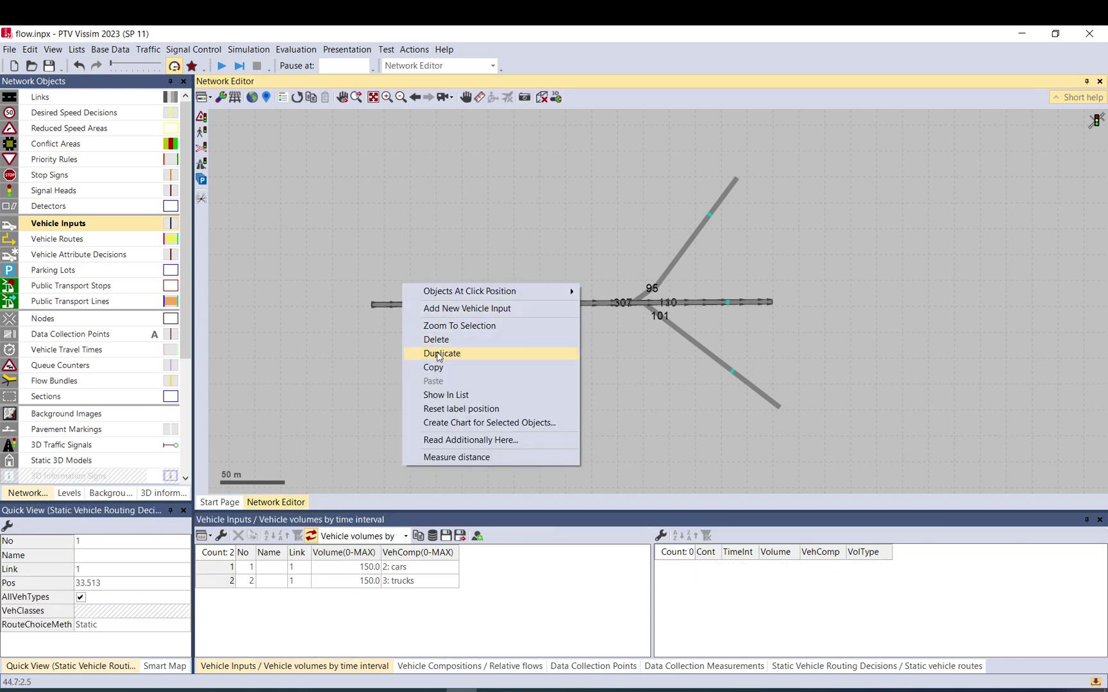
pyautogui.click(422, 353)
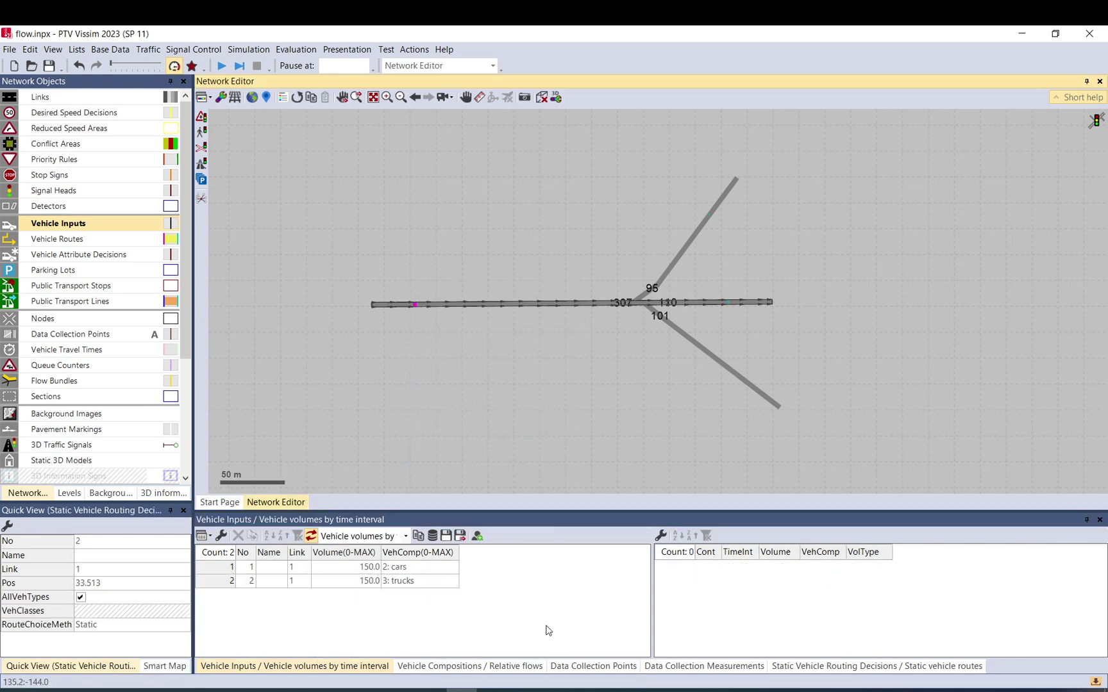
pyautogui.click(935, 671)
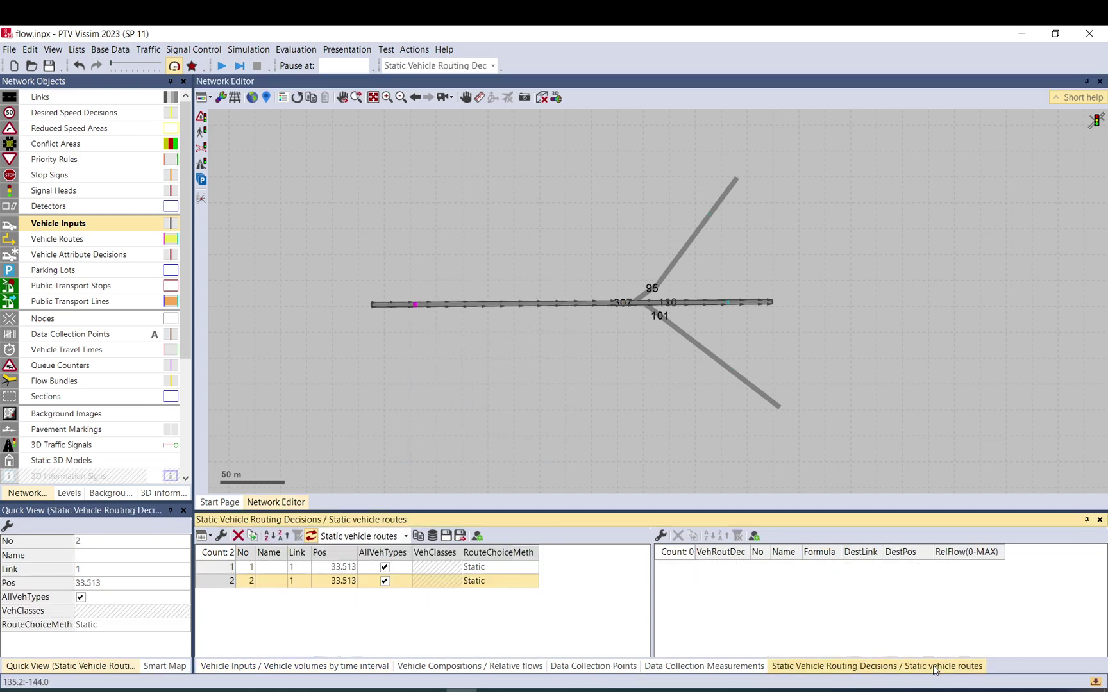
pyautogui.click(224, 567)
pyautogui.click(224, 581)
pyautogui.click(224, 567)
pyautogui.click(222, 582)
pyautogui.keyDown('ctrl'); pyautogui.rightClick(704, 226); pyautogui.keyUp('ctrl')
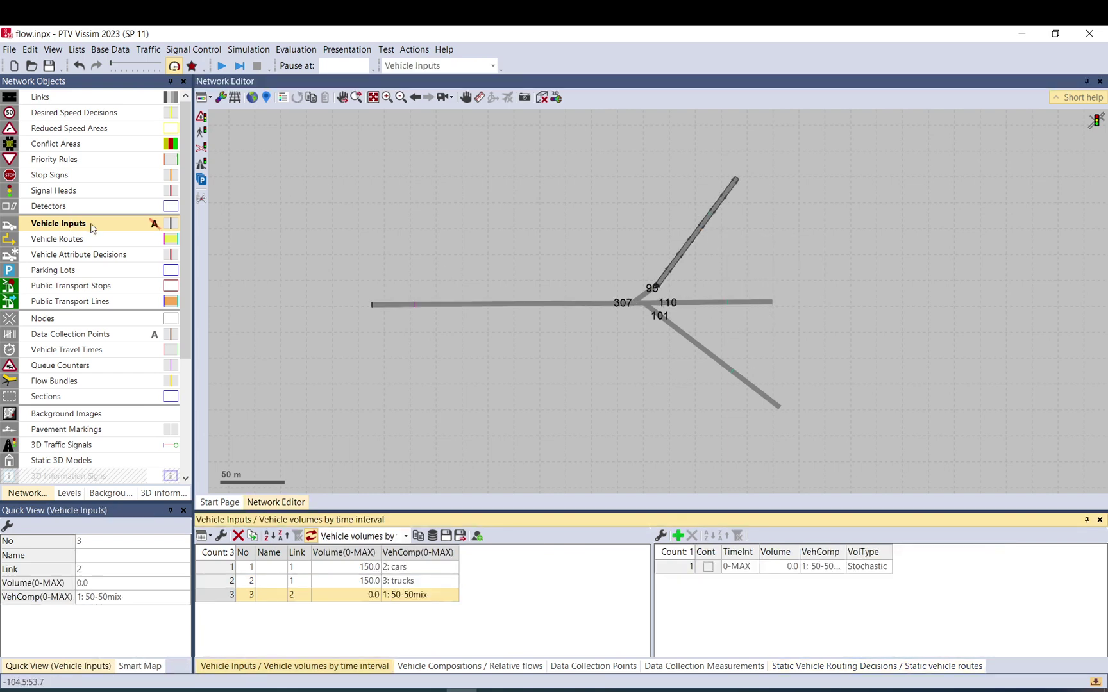
pyautogui.click(78, 65)
# Step: Make static vehicle routes the active network object type and select the overlapping routing decision on link 1
pyautogui.click(84, 255)
pyautogui.click(76, 238)
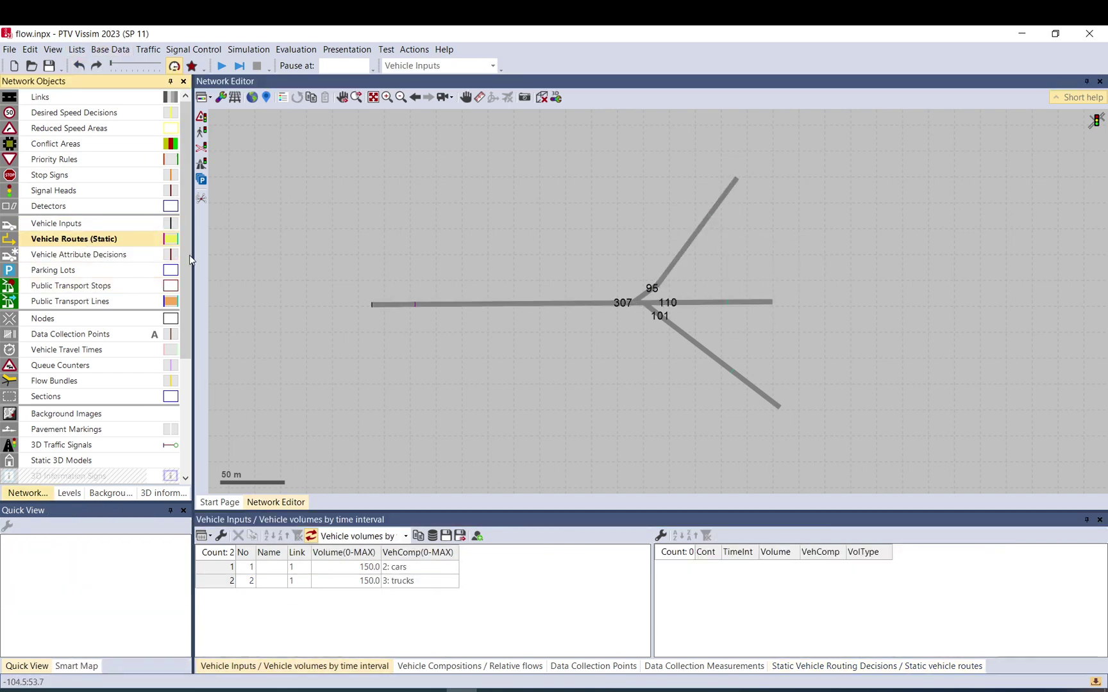
pyautogui.click(418, 307)
pyautogui.click(273, 580)
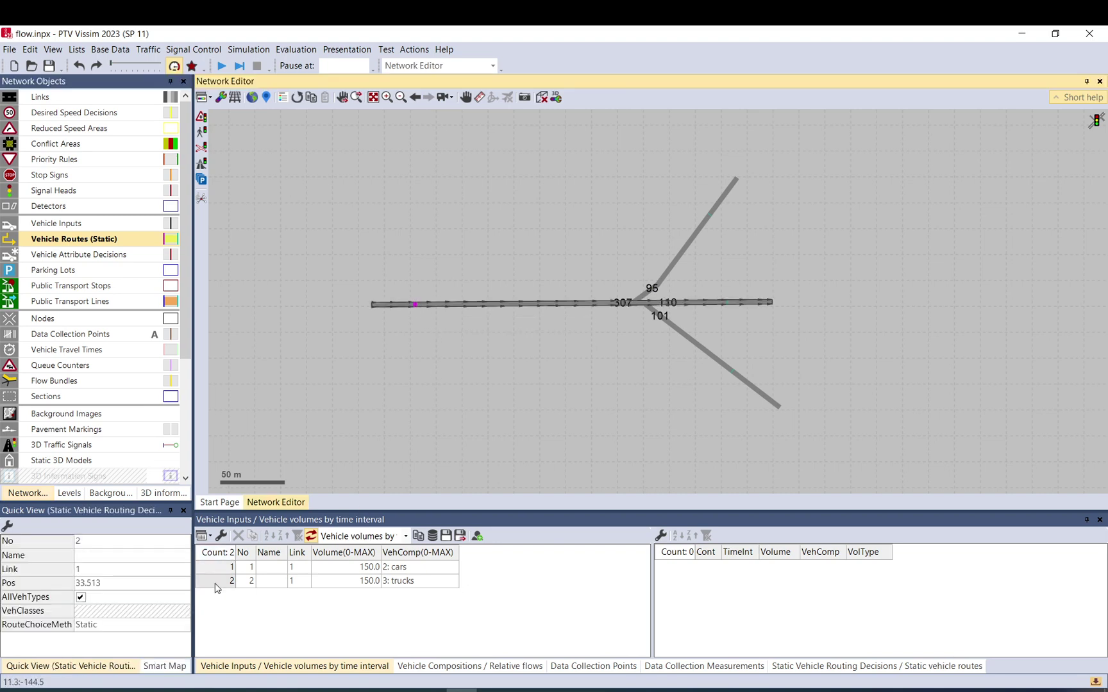
pyautogui.click(698, 237)
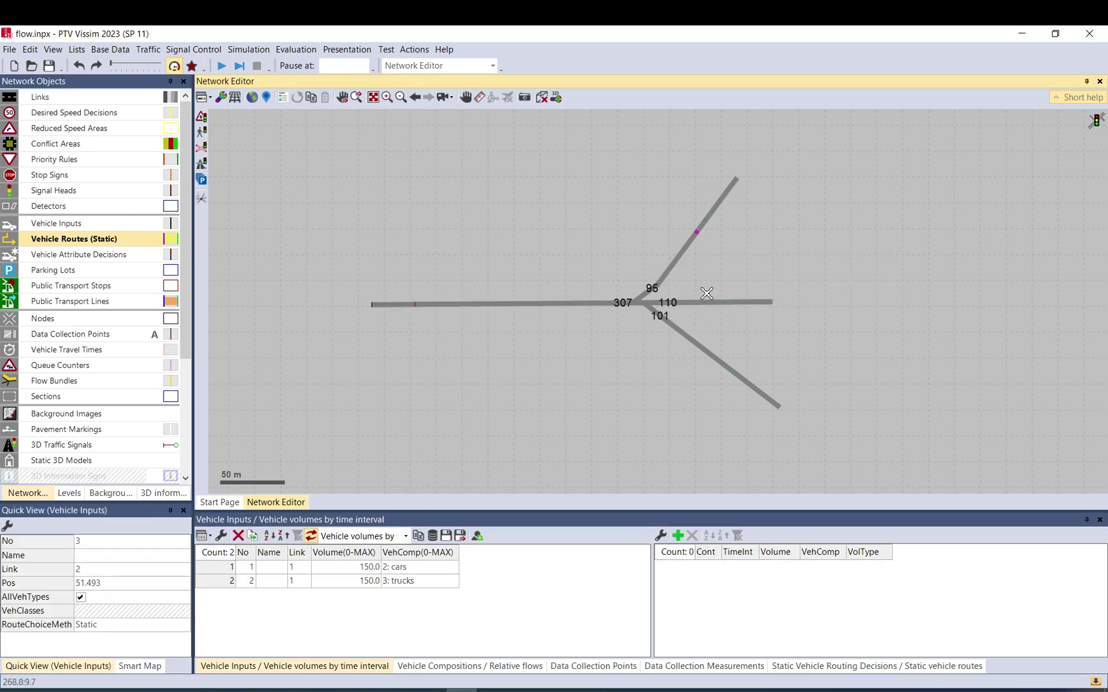
pyautogui.rightClick(702, 242)
pyautogui.click(737, 248)
pyautogui.click(749, 264)
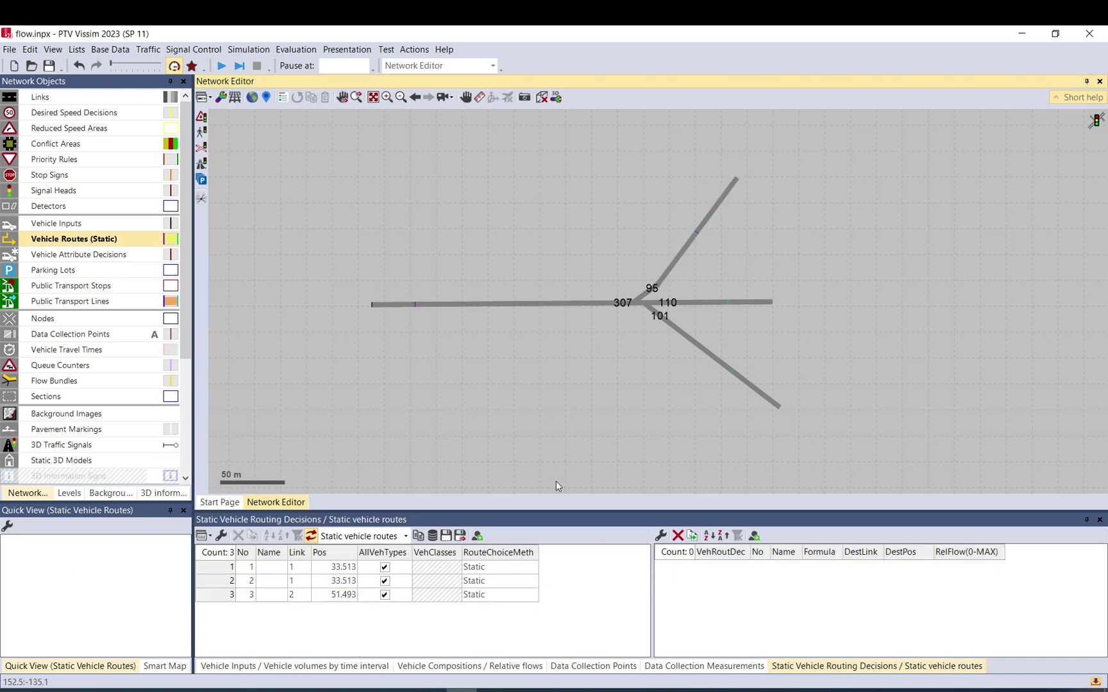
pyautogui.click(232, 593)
pyautogui.press('Delete')
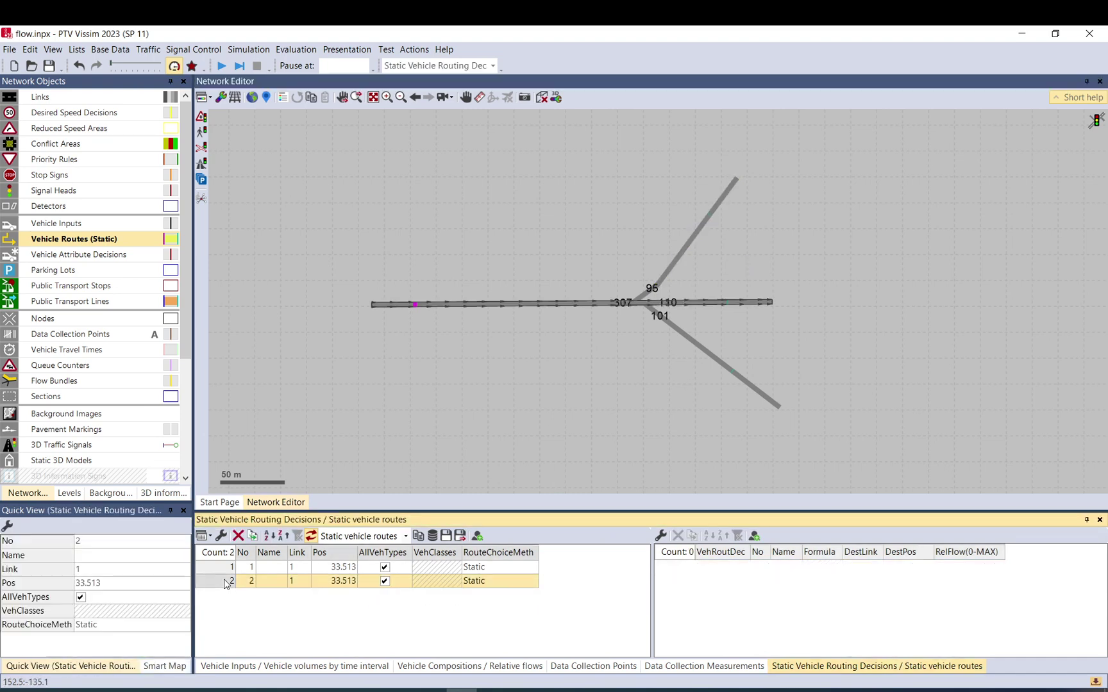
# Step: Replace duplicate routing decision 2 with one at about 46.5 m on link 1, with routes to links 3, 1 and 2
pyautogui.press('Delete')
pyautogui.rightClick(432, 305)
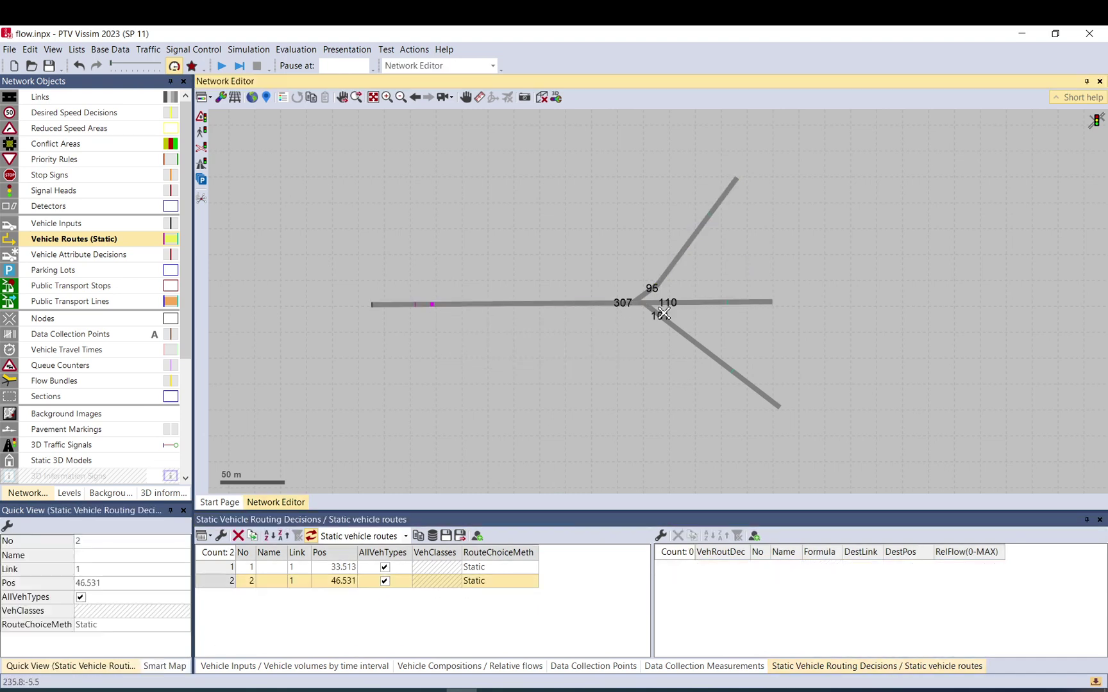
pyautogui.click(716, 359)
pyautogui.click(720, 303)
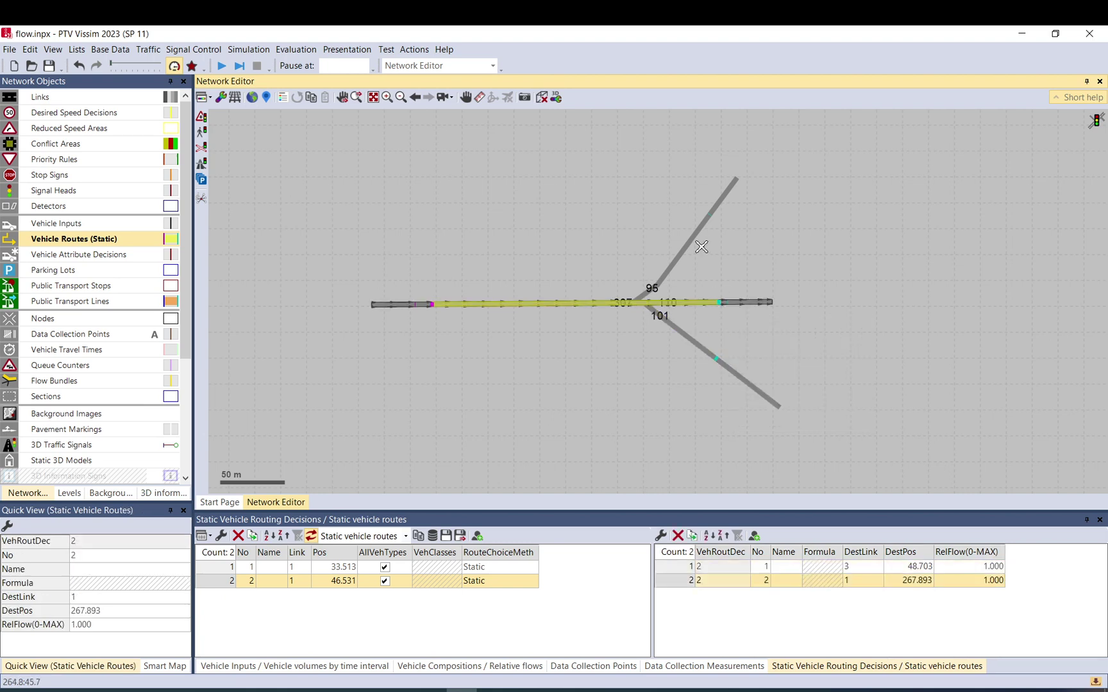
pyautogui.click(696, 232)
# Step: Turn off the all-vehicle-types option for both static routing decisions on link 1
pyautogui.click(415, 306)
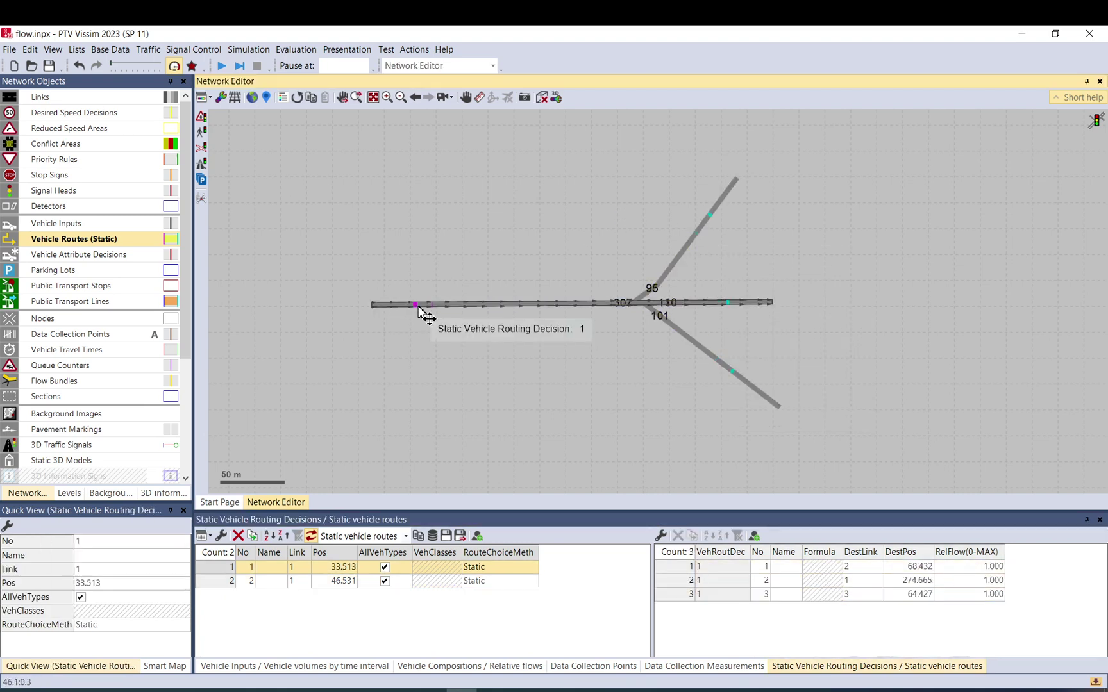
pyautogui.click(384, 568)
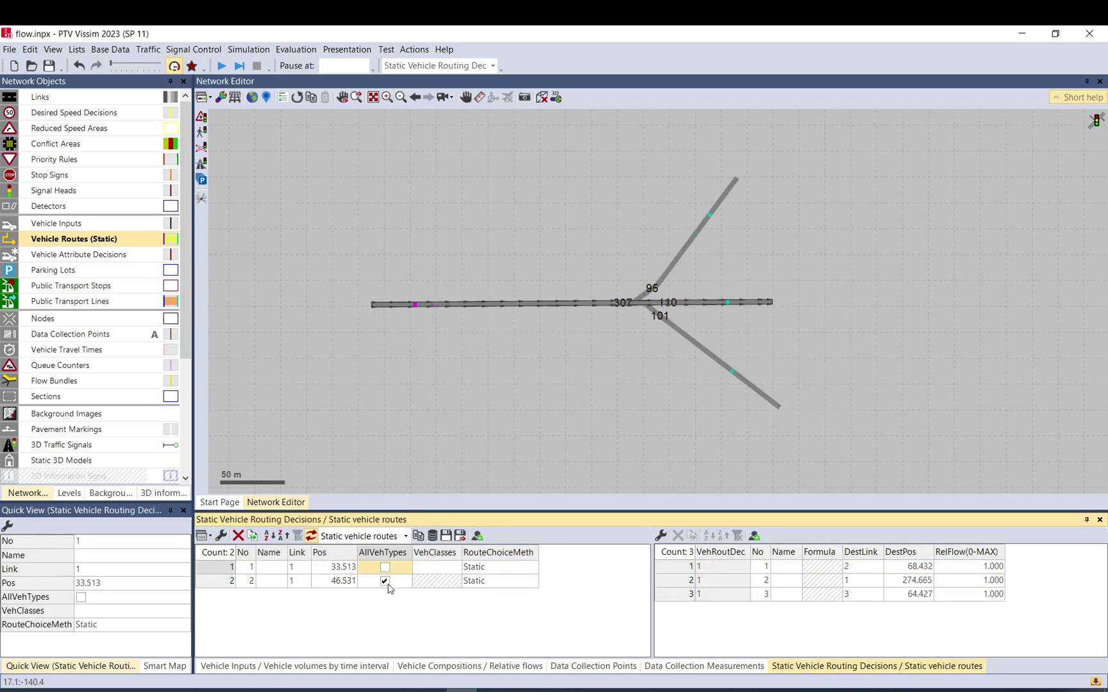
pyautogui.click(384, 581)
pyautogui.click(384, 581)
# Step: Assign vehicle class 10: Car to routing decision 1 and 20: HGV to decision 2, and show the routes of decision 1
pyautogui.click(410, 568)
pyautogui.click(451, 568)
pyautogui.click(456, 568)
pyautogui.click(441, 586)
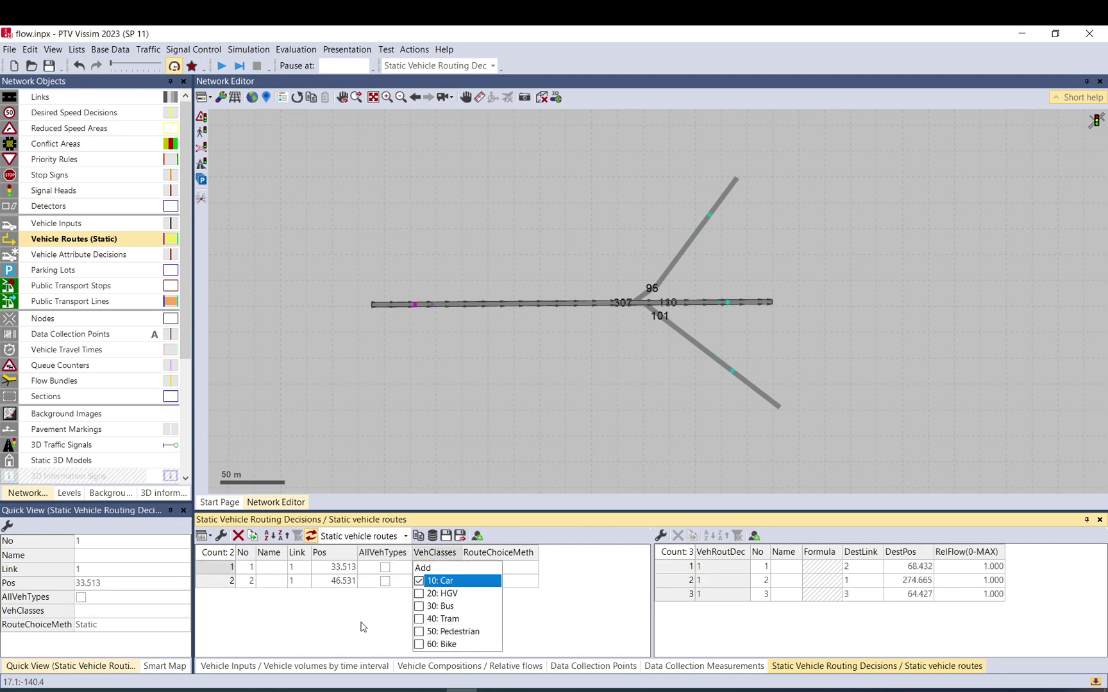
pyautogui.click(447, 595)
pyautogui.click(452, 582)
pyautogui.click(456, 581)
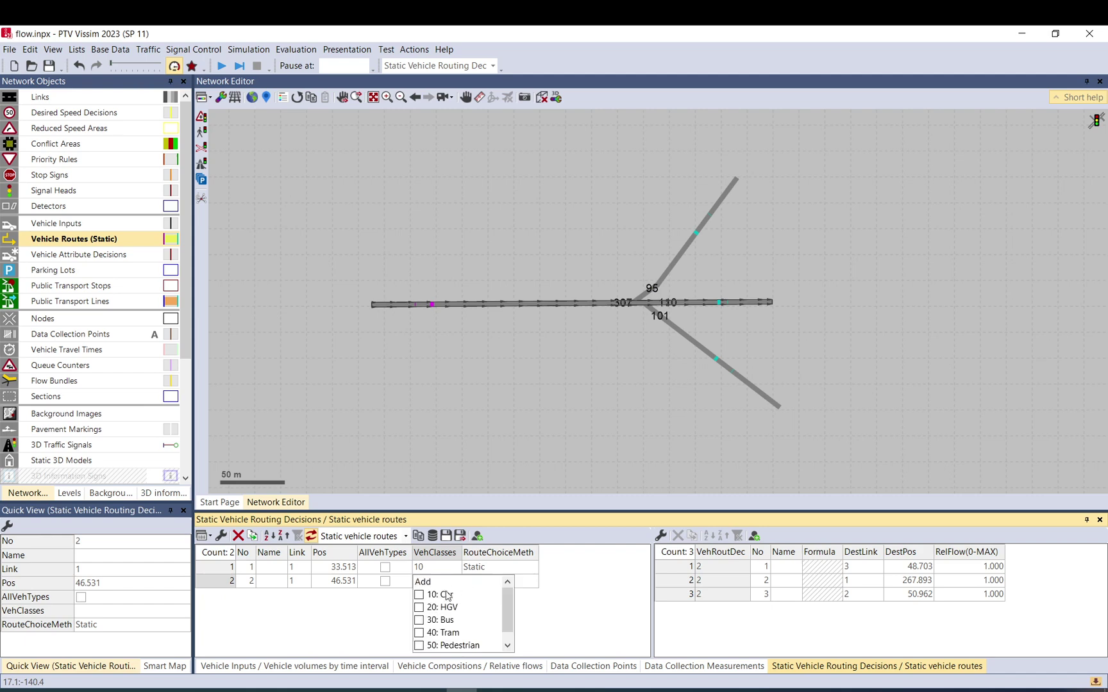
pyautogui.click(434, 608)
pyautogui.click(591, 616)
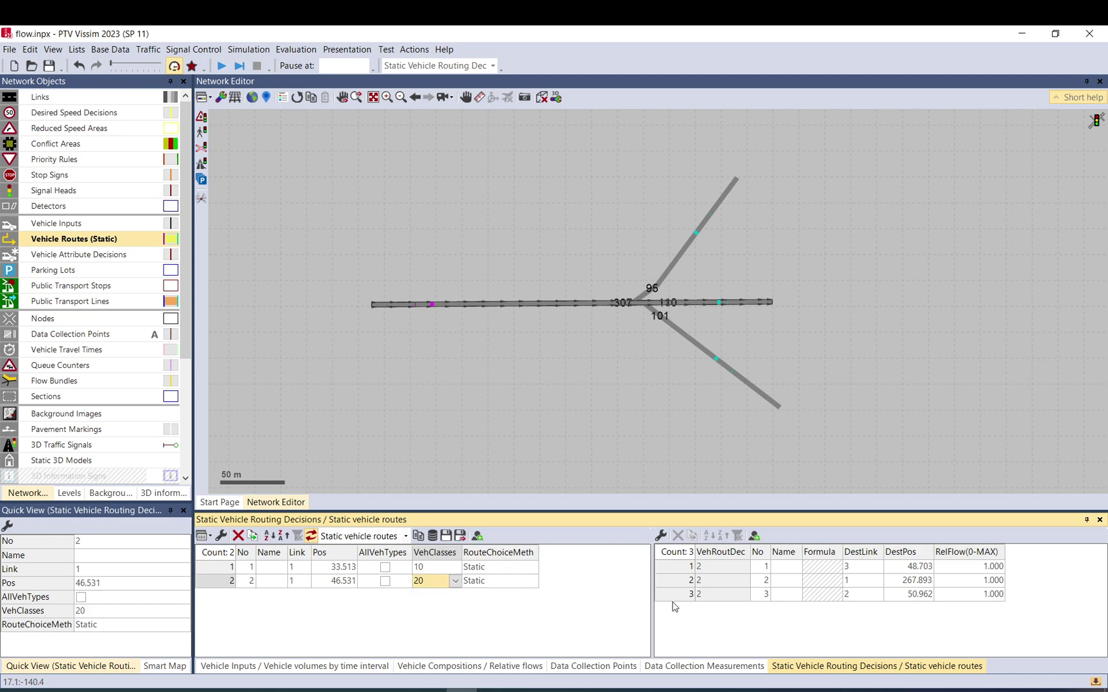
pyautogui.click(438, 568)
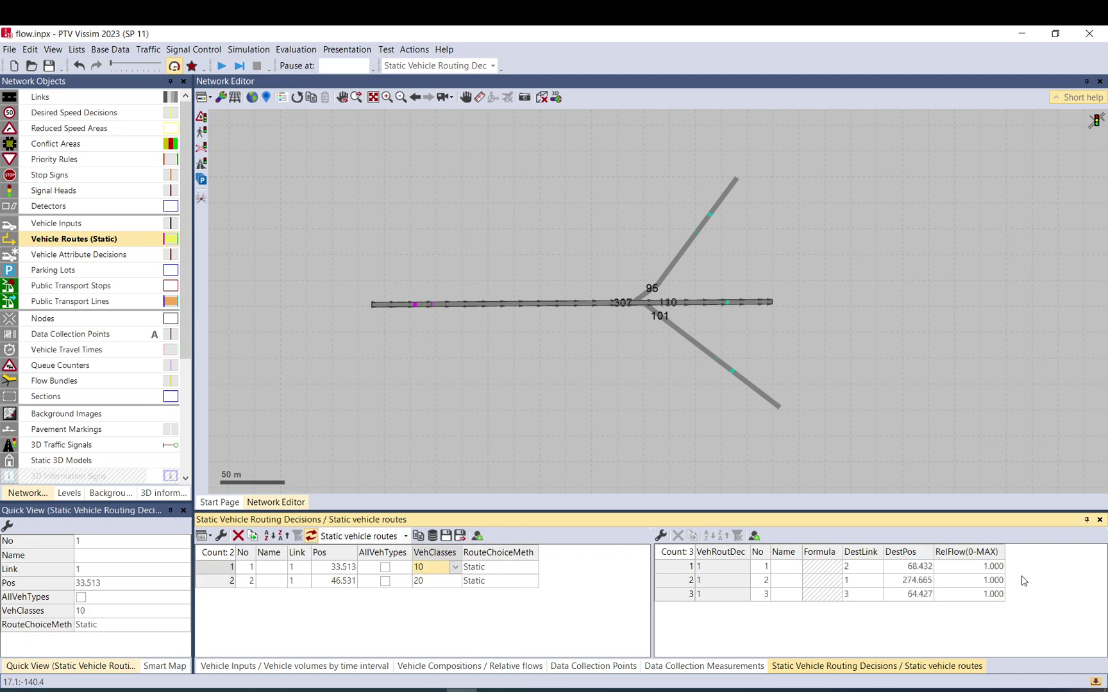
pyautogui.moveTo(971, 570); pyautogui.dragTo(970, 593)
pyautogui.click(981, 568)
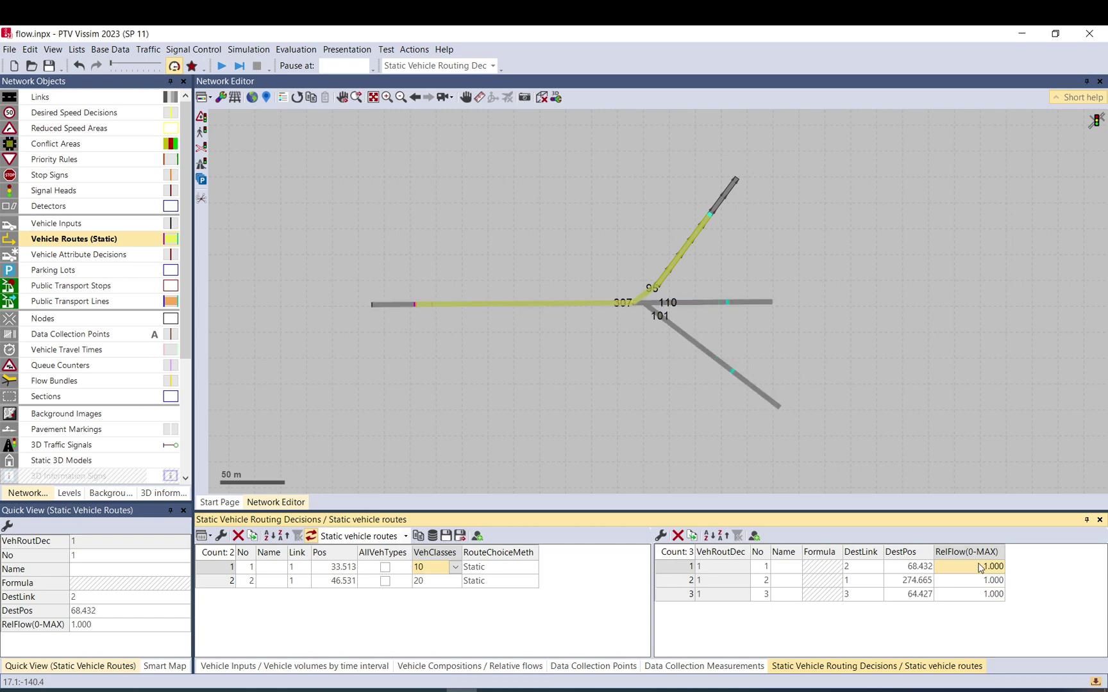
pyautogui.write('5')
pyautogui.press('Return')
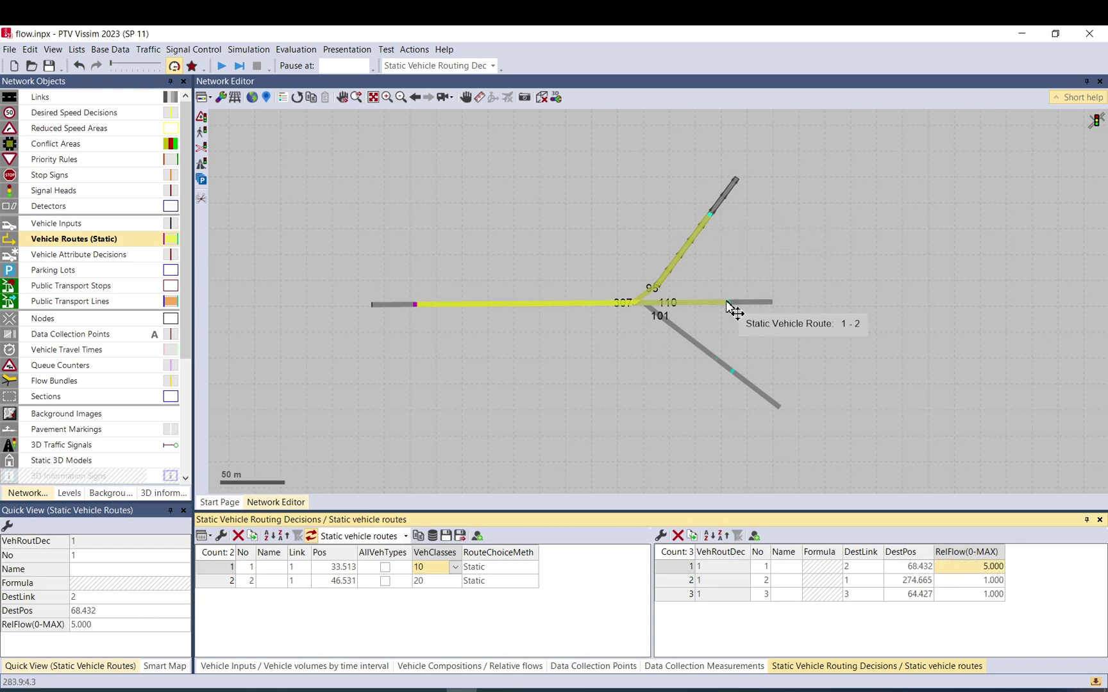
pyautogui.click(978, 571)
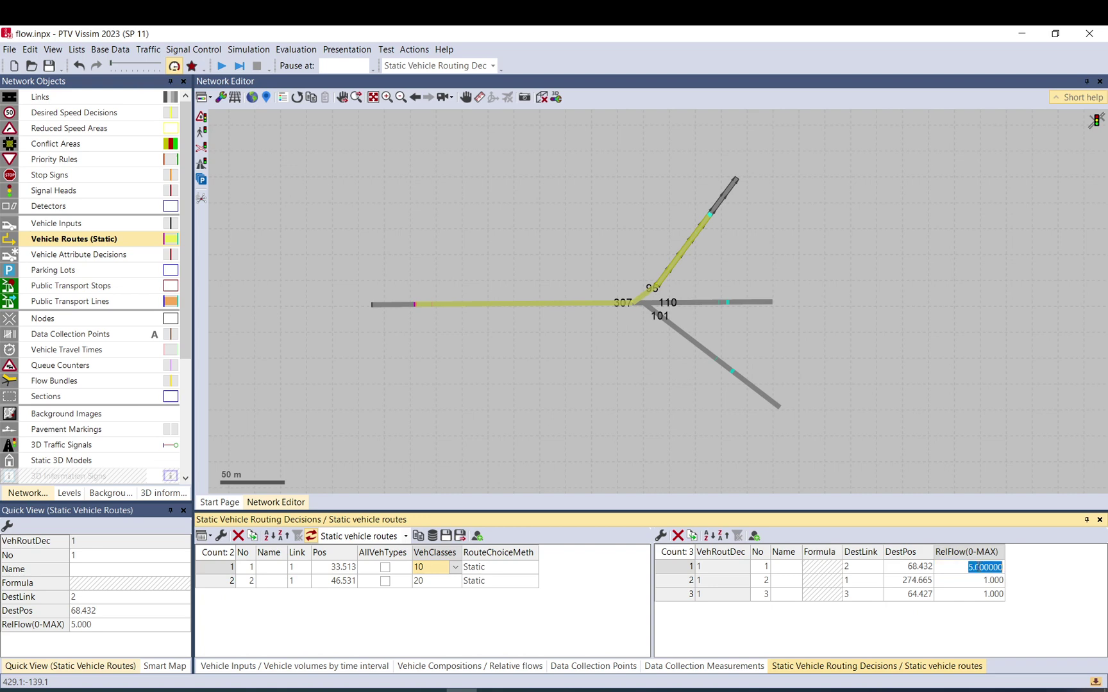
pyautogui.write('250')
pyautogui.click(986, 581)
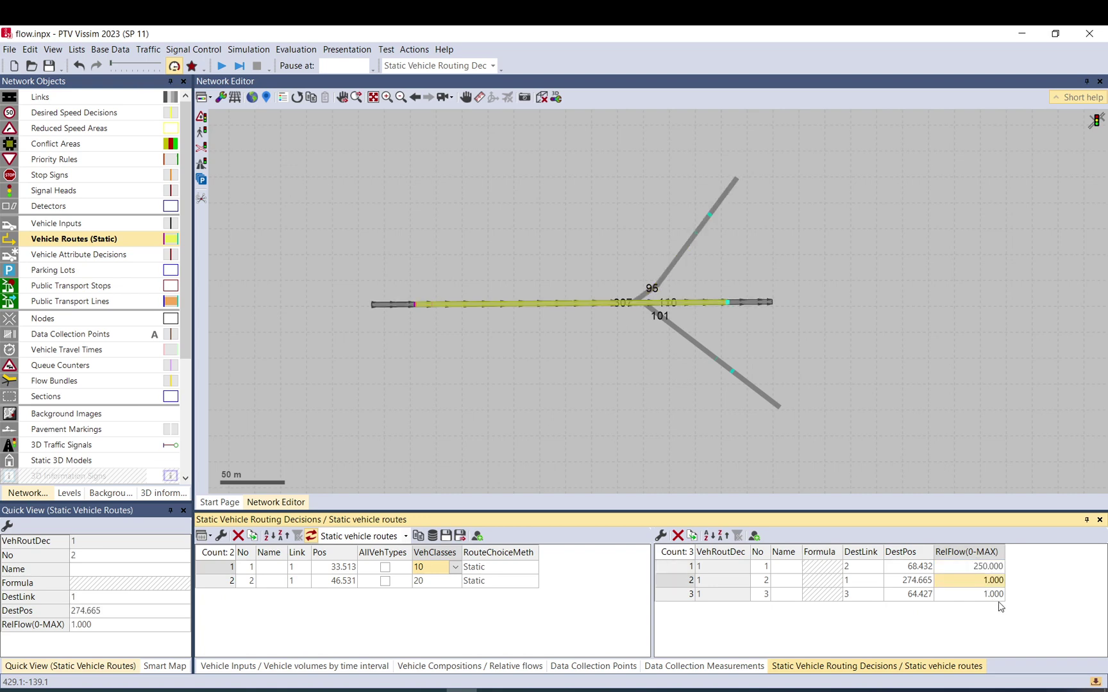
# Step: Set the relative flows of routing decision 1 to 100 for link 2, 25 for link 1 and 25 for link 3
pyautogui.click(979, 569)
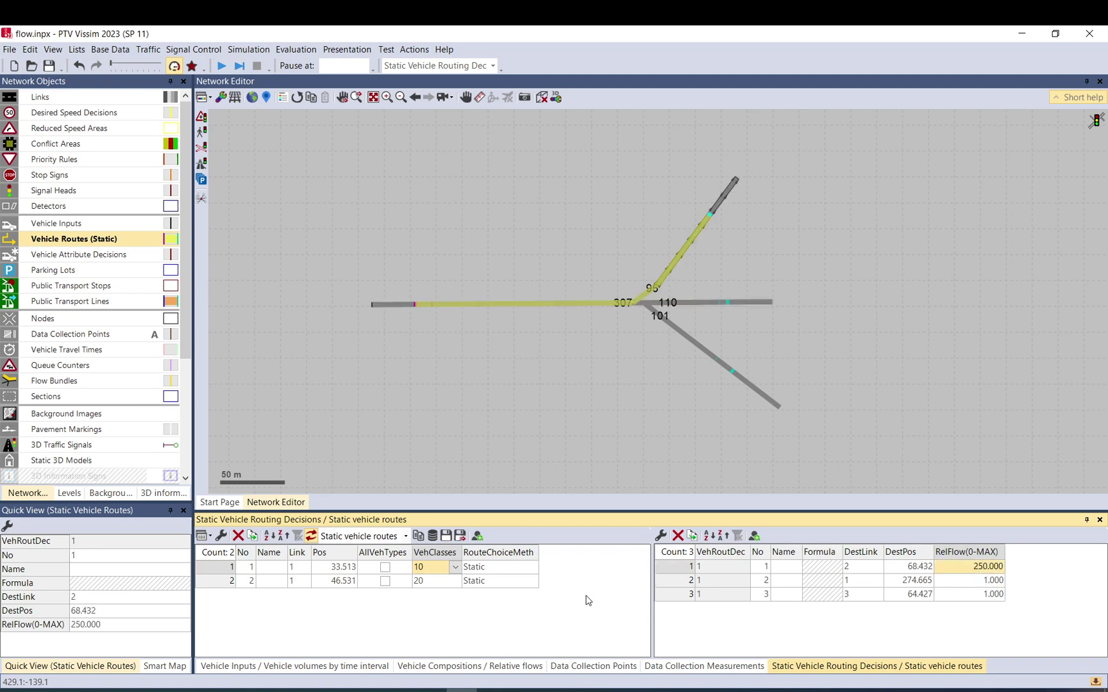
pyautogui.write('100')
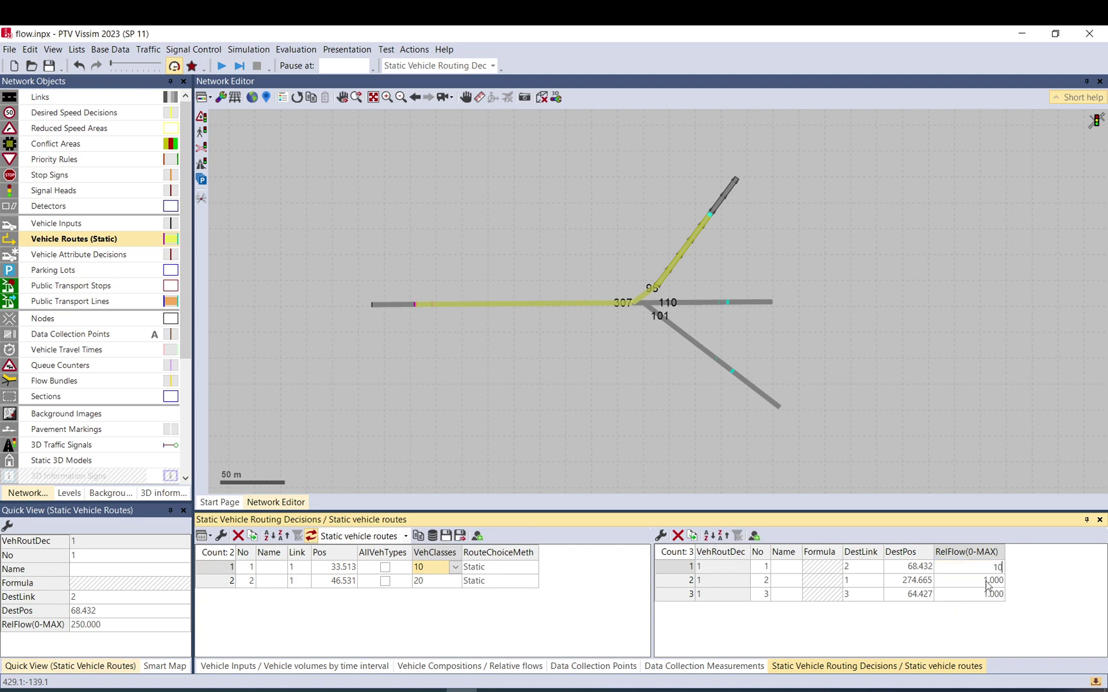
pyautogui.click(990, 582)
pyautogui.write('25')
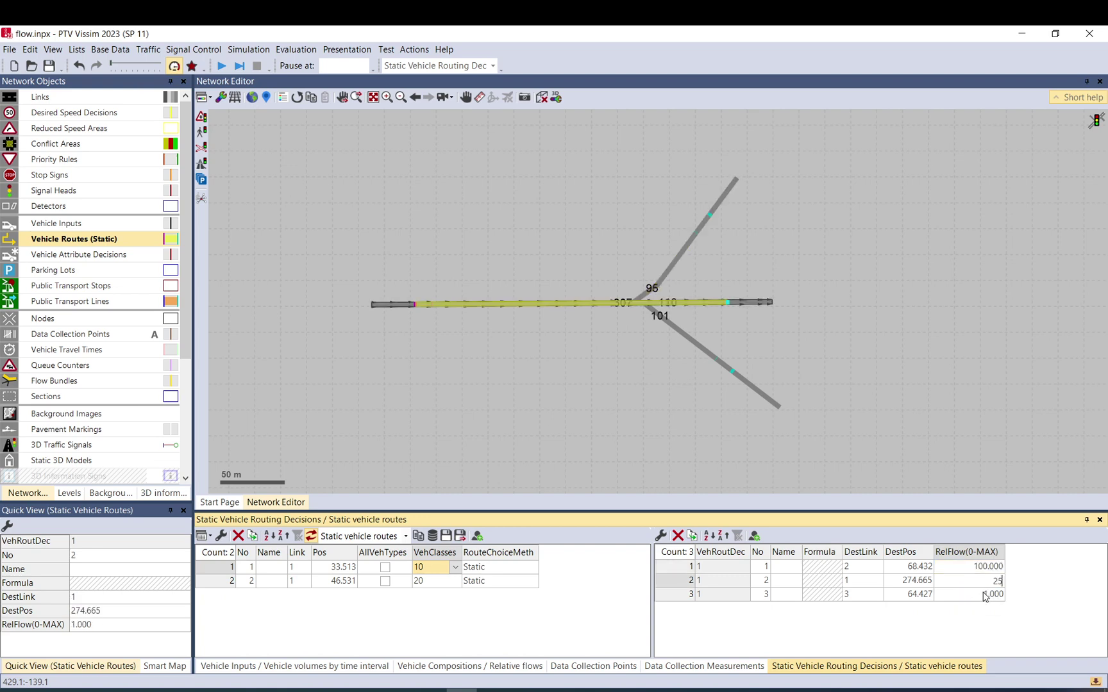
pyautogui.click(985, 595)
pyautogui.write('25')
pyautogui.press('Return')
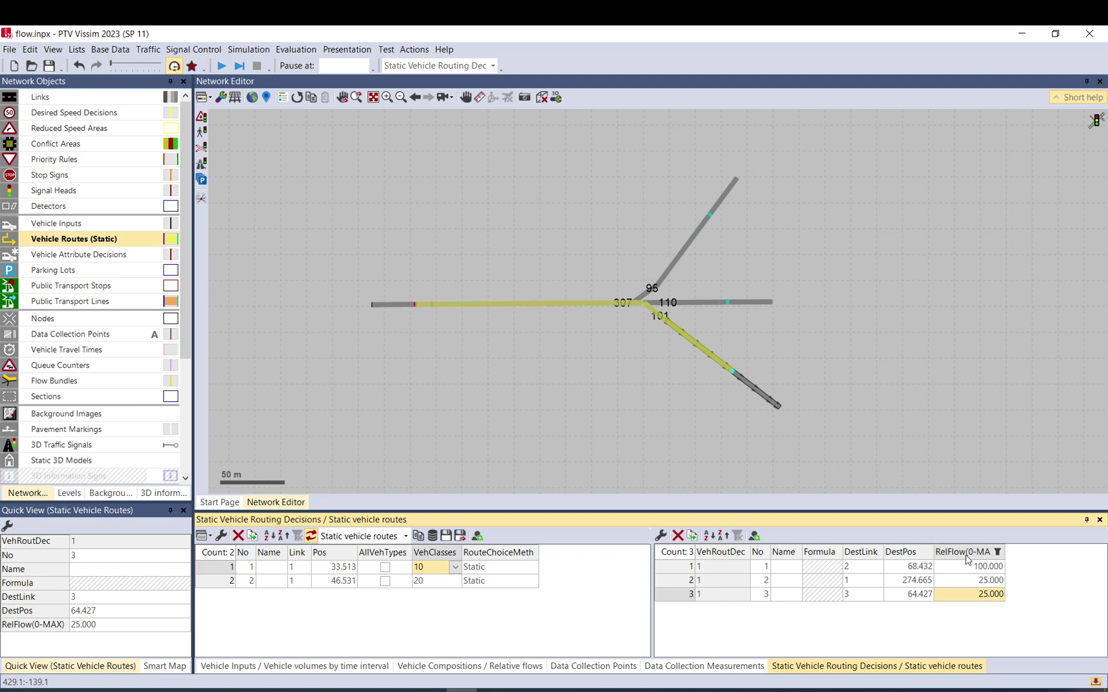
pyautogui.moveTo(986, 568); pyautogui.dragTo(987, 596)
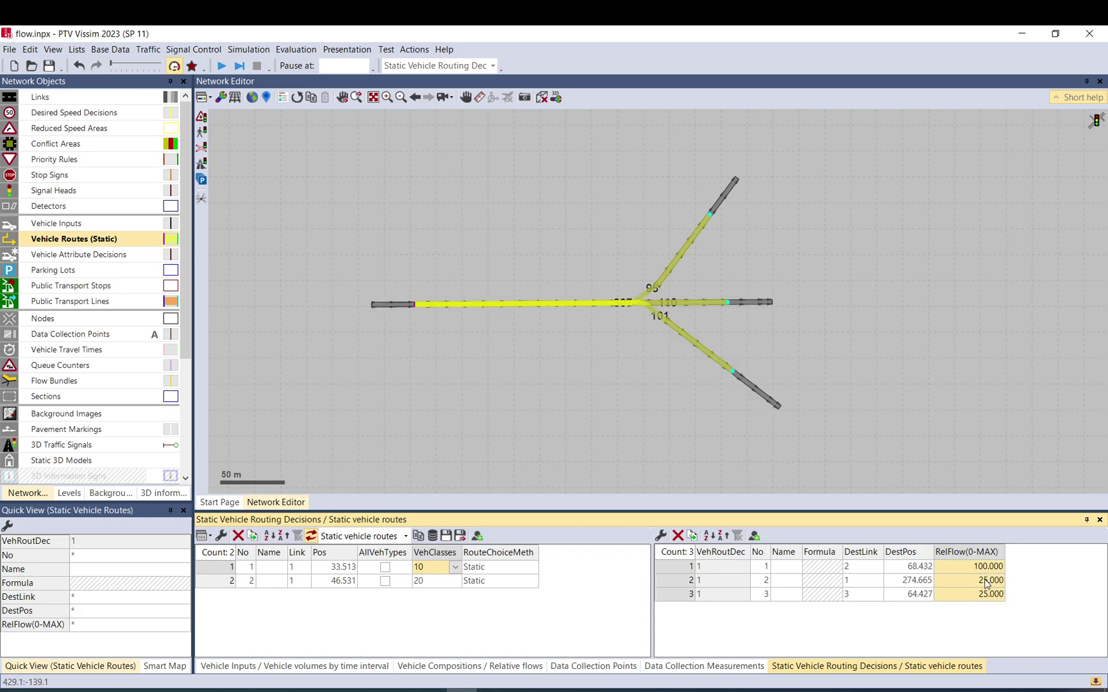
# Step: Set the relative flows of routing decision 2 to 140 for link 3, 10 for link 1 and 0 for link 2
pyautogui.click(591, 400)
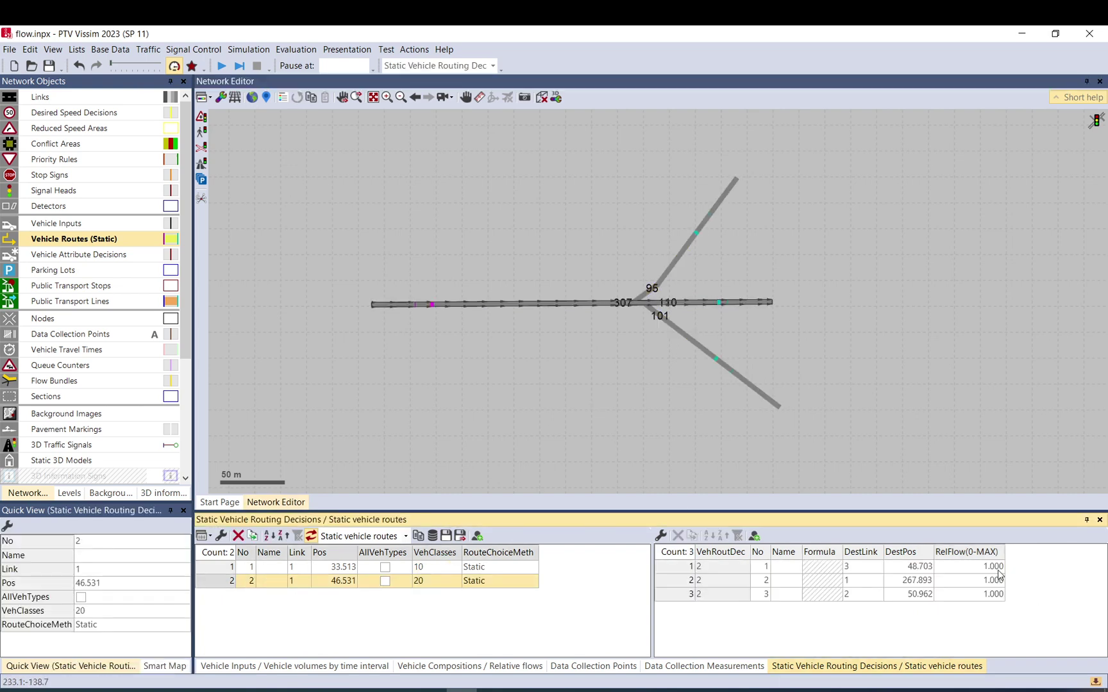
pyautogui.click(987, 566)
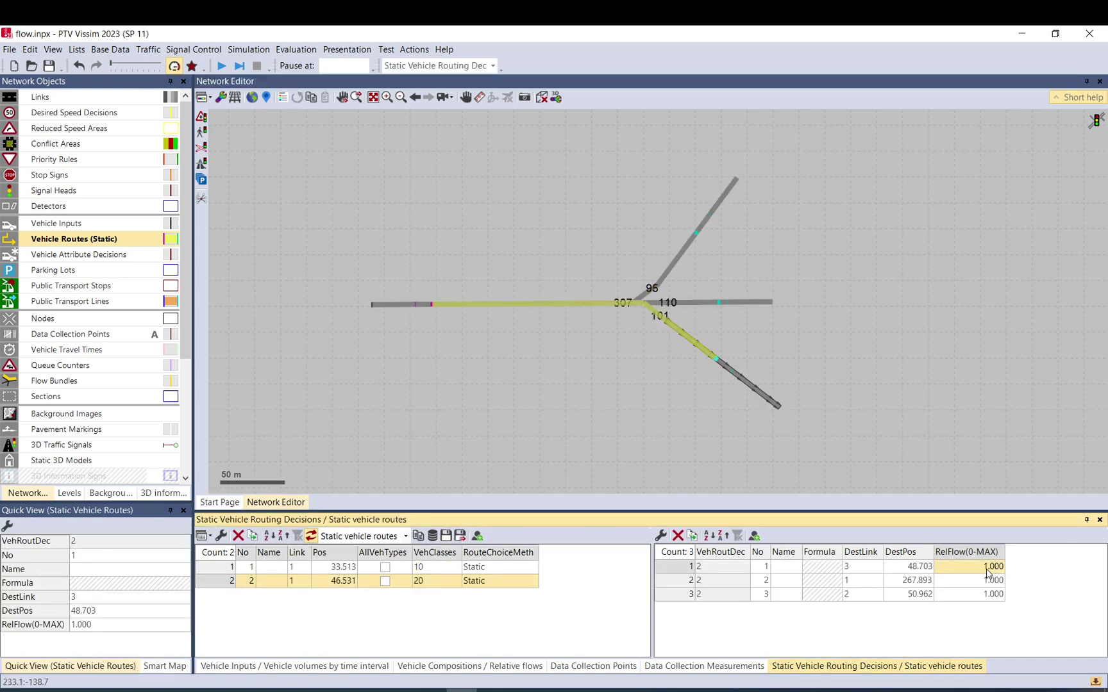
pyautogui.write('10')
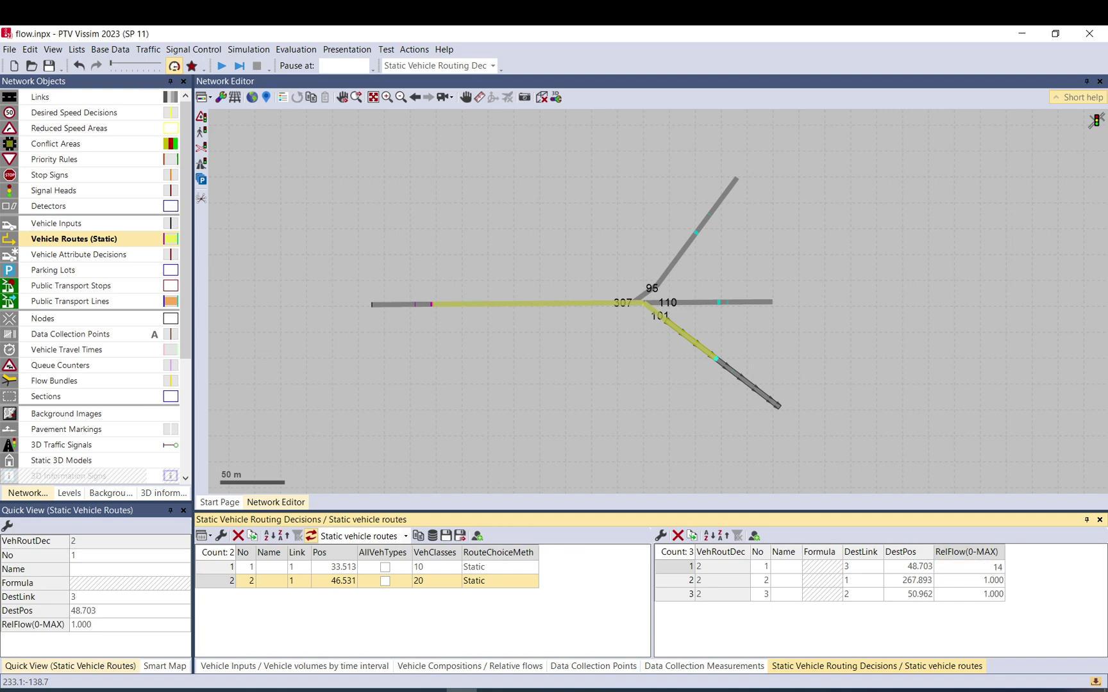
pyautogui.click(988, 580)
pyautogui.write('10')
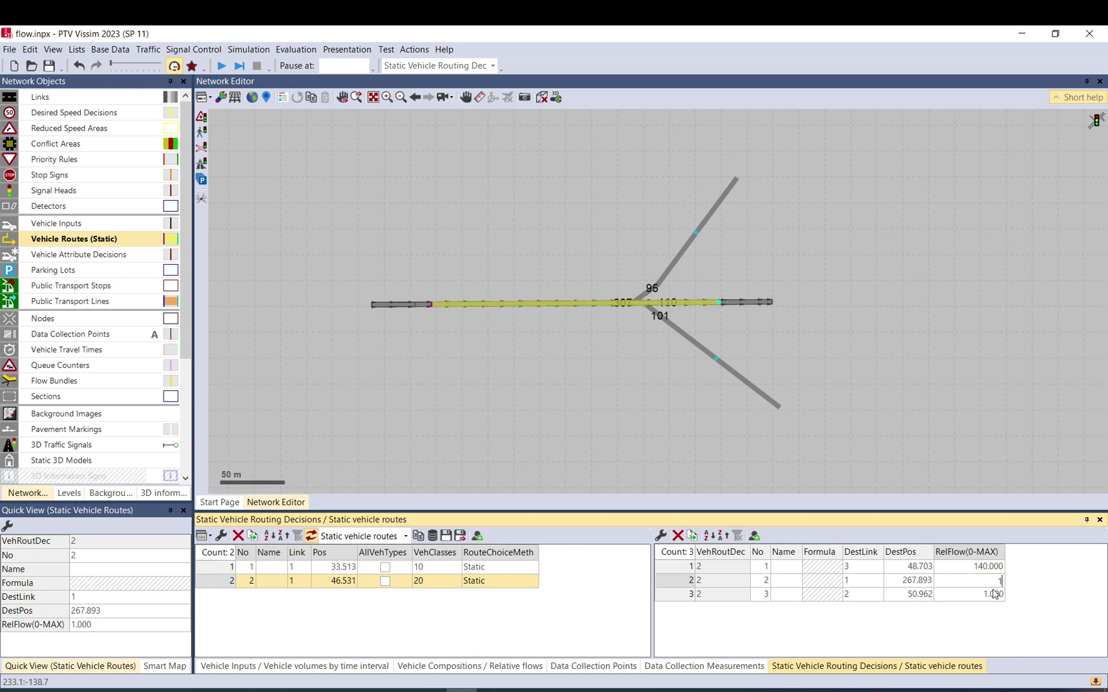
pyautogui.click(993, 594)
pyautogui.write('0')
pyautogui.press('Return')
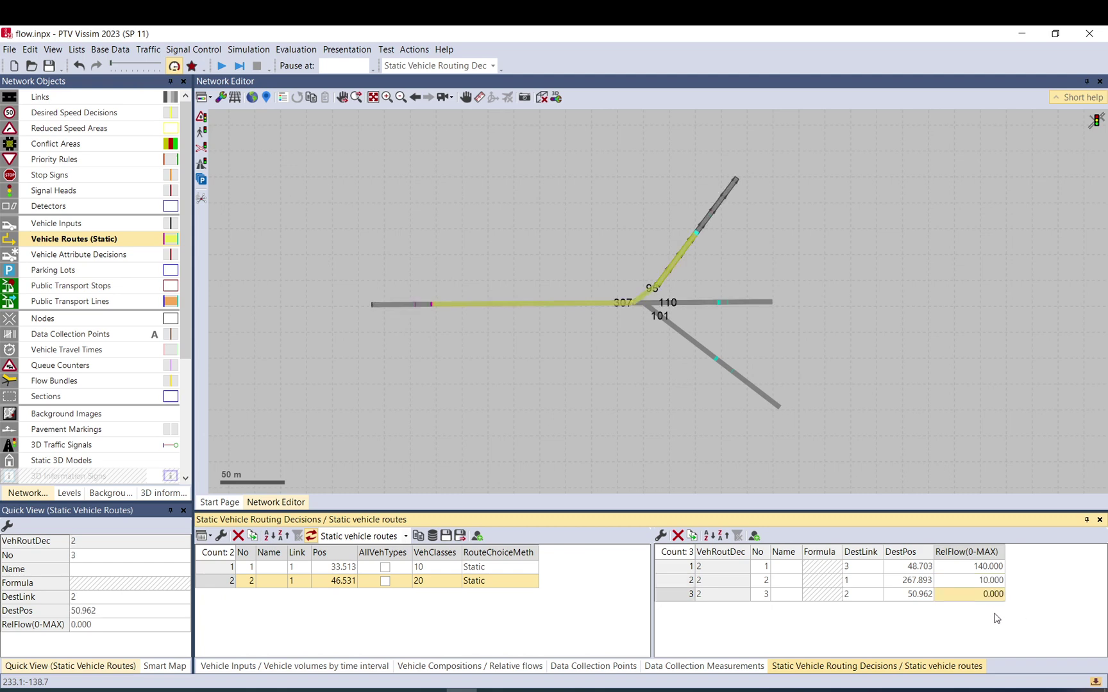
# Step: Review the two routing decisions on link 1 with their routes and assigned vehicle classes
pyautogui.click(340, 252)
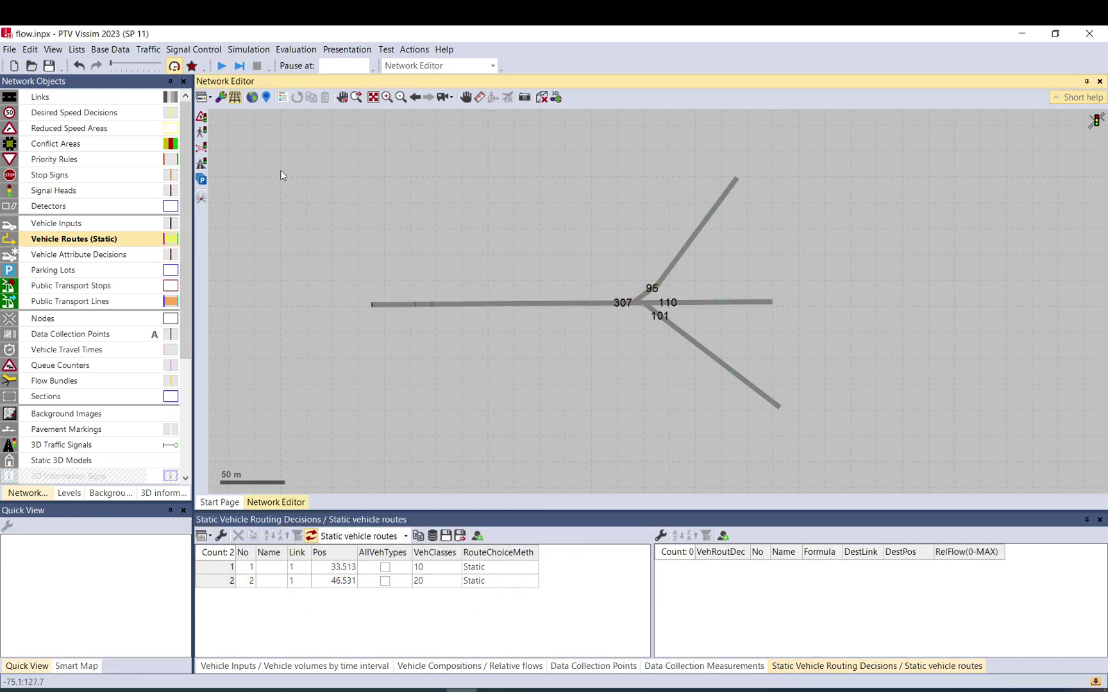
pyautogui.click(435, 307)
pyautogui.click(415, 306)
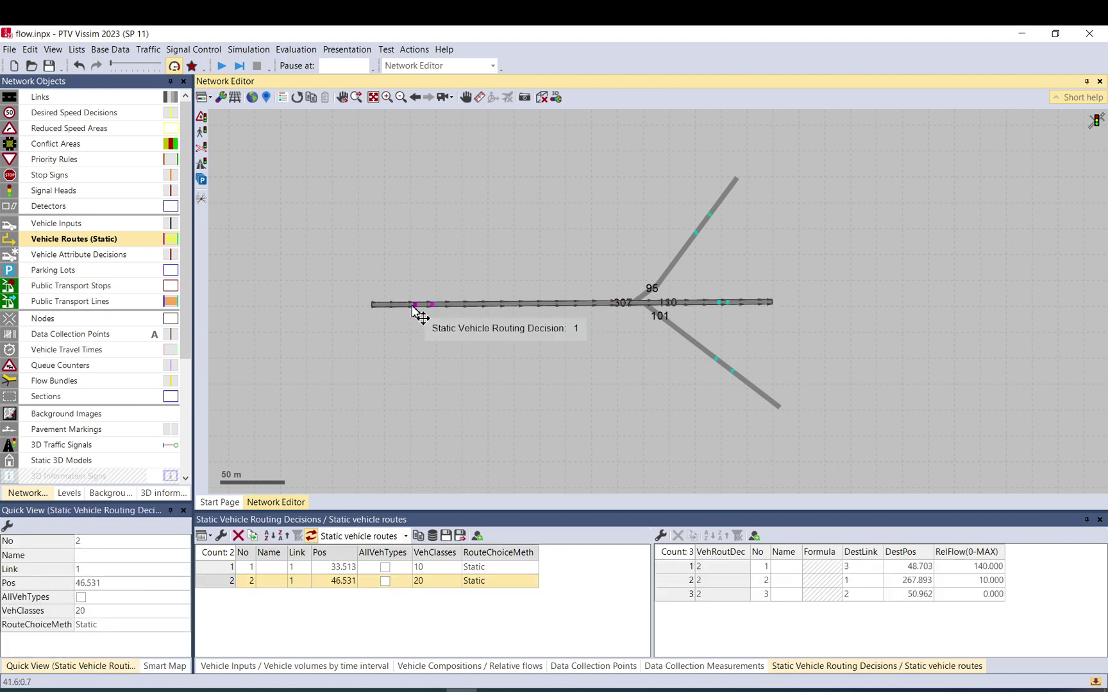
pyautogui.click(374, 570)
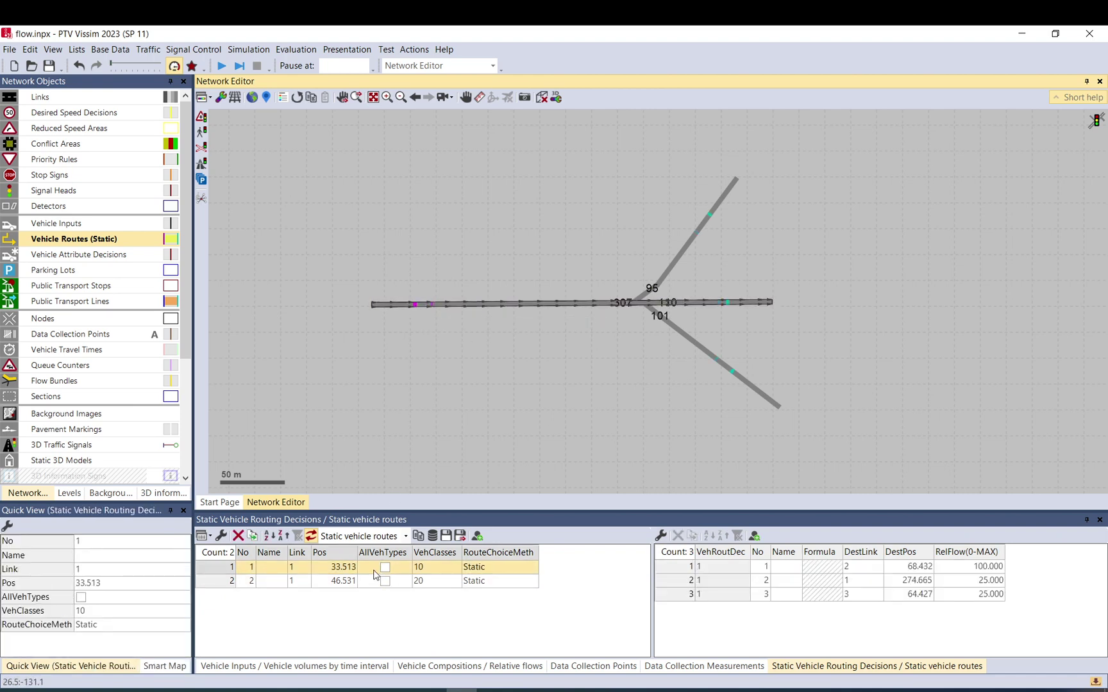
pyautogui.click(431, 569)
pyautogui.click(431, 581)
pyautogui.click(313, 328)
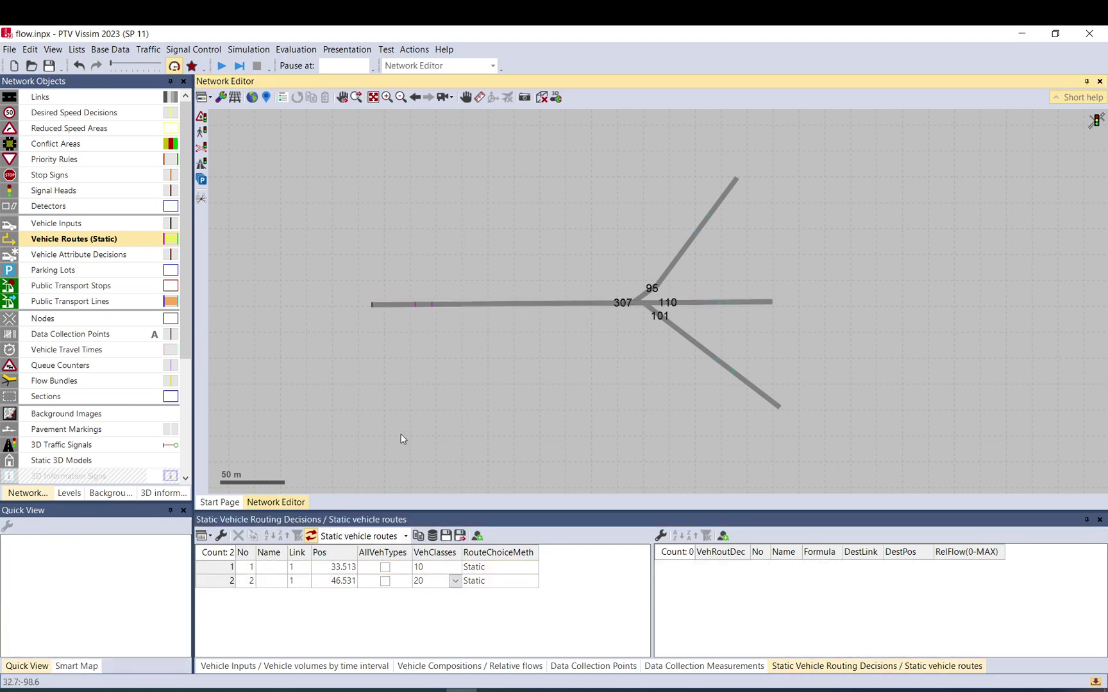
# Step: Run the simulation, saving the network changes, and examine the count labels at the junction
pyautogui.press('F5')
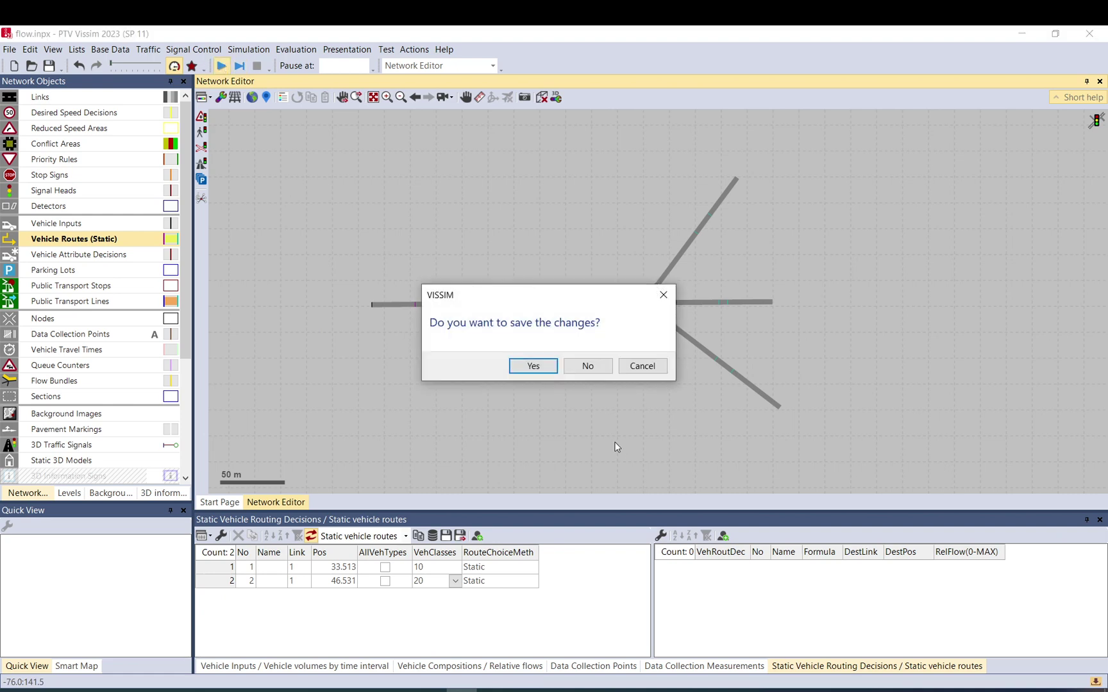
pyautogui.click(534, 366)
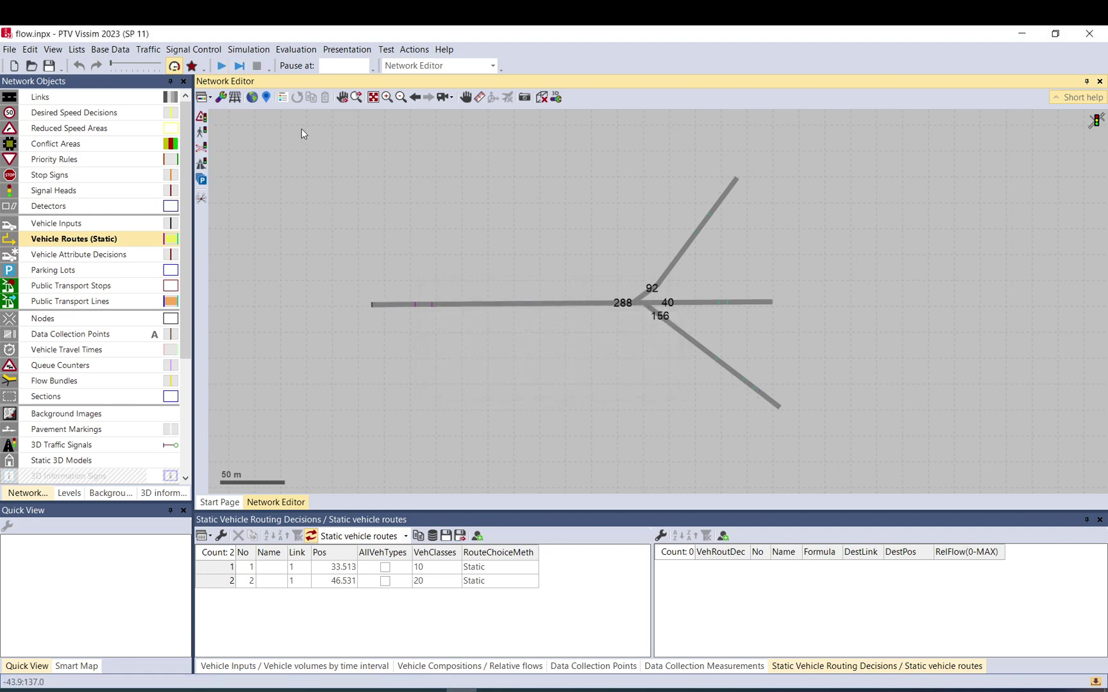
pyautogui.scroll(3, 662, 268)
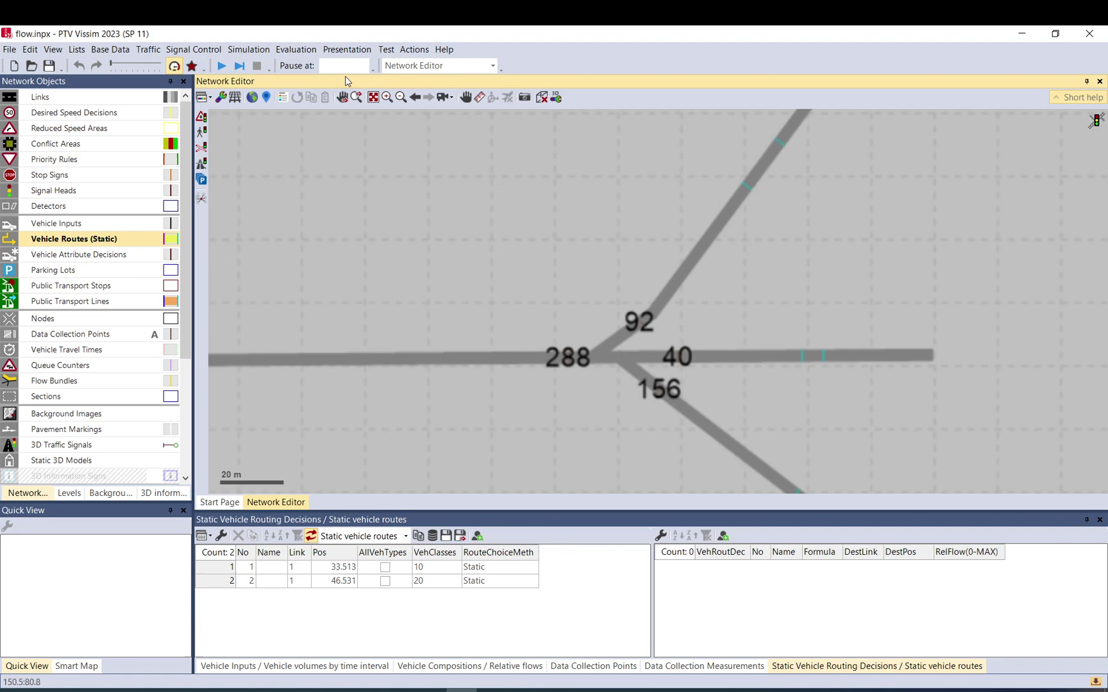
# Step: Check the evaluation configuration for collected classes without changing it, and open the Data Collection Results list
pyautogui.click(296, 49)
pyautogui.click(305, 67)
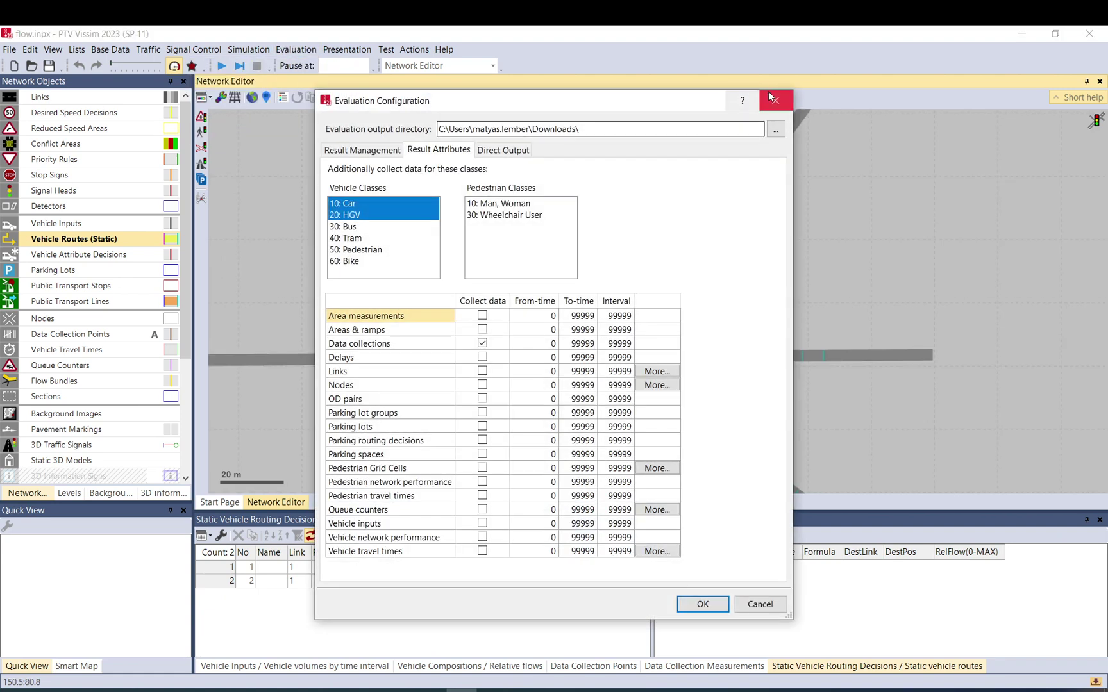
pyautogui.click(767, 91)
pyautogui.click(295, 50)
pyautogui.moveTo(294, 127)
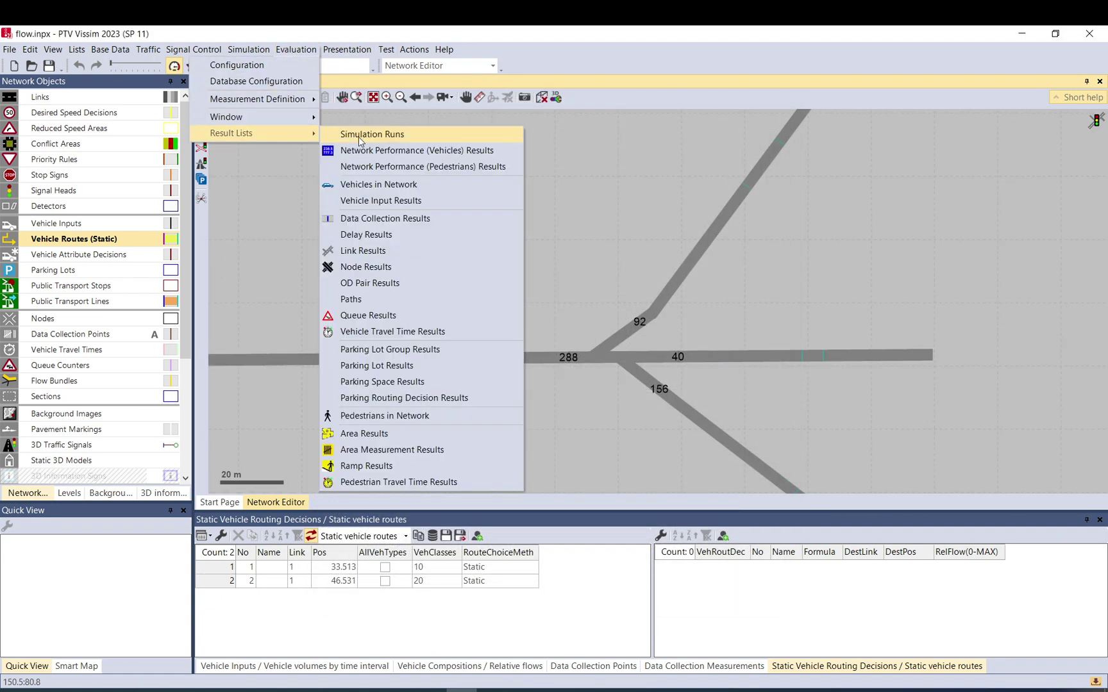
pyautogui.click(381, 216)
# Step: Identify data collection point 2 at the junction and find the rows of simulation run 5 in the enlarged results list
pyautogui.moveTo(554, 307); pyautogui.dragTo(494, 168)
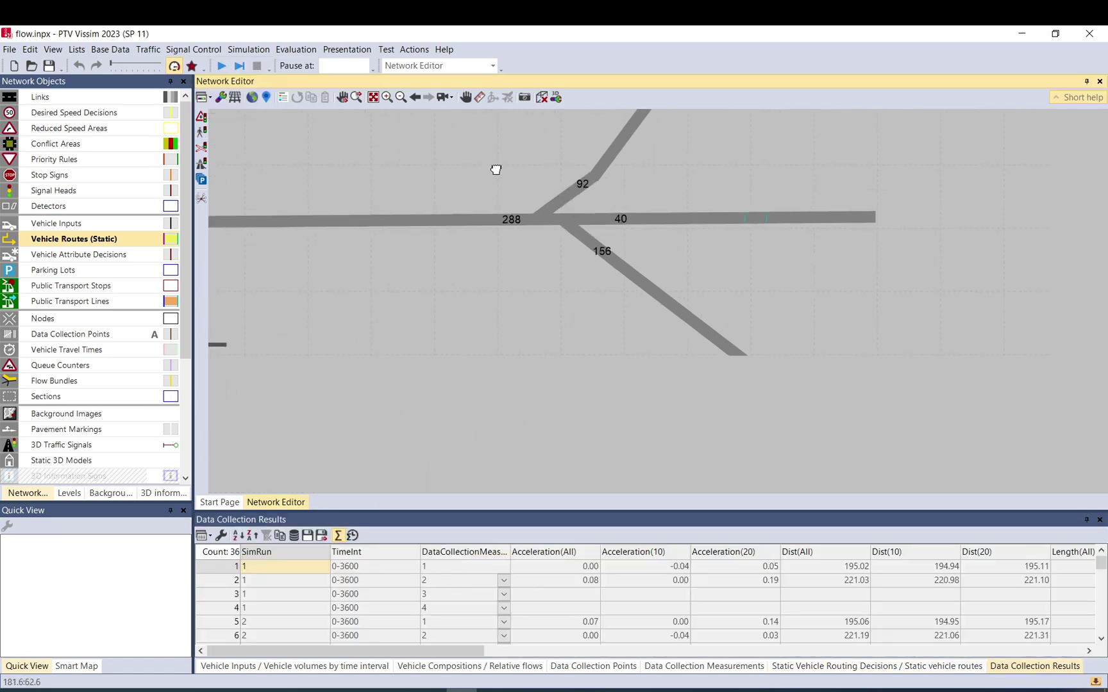
pyautogui.click(584, 186)
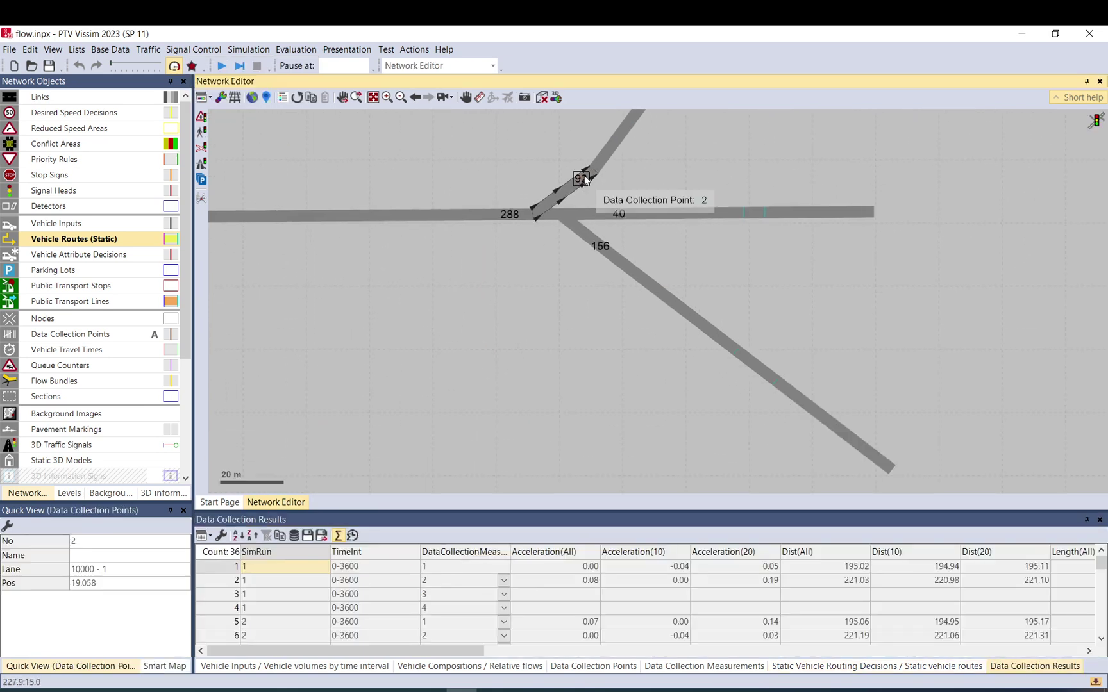
pyautogui.click(343, 523)
pyautogui.scroll(-8, 369, 599)
pyautogui.scroll(2, 288, 609)
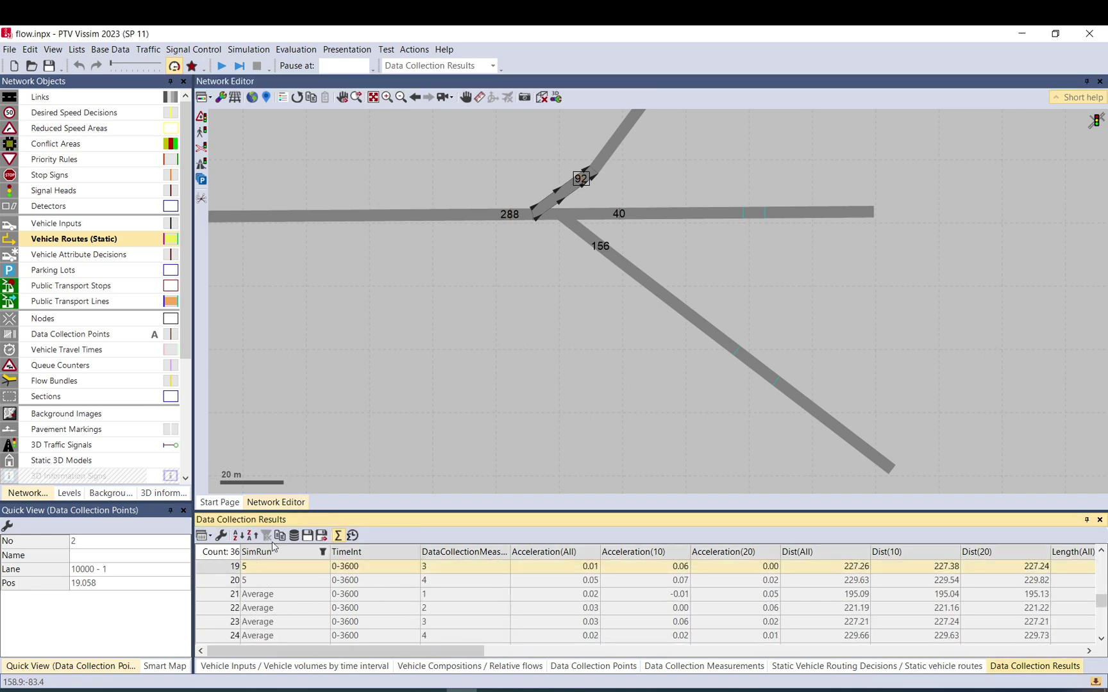
pyautogui.moveTo(326, 511); pyautogui.dragTo(334, 404)
pyautogui.scroll(4, 267, 527)
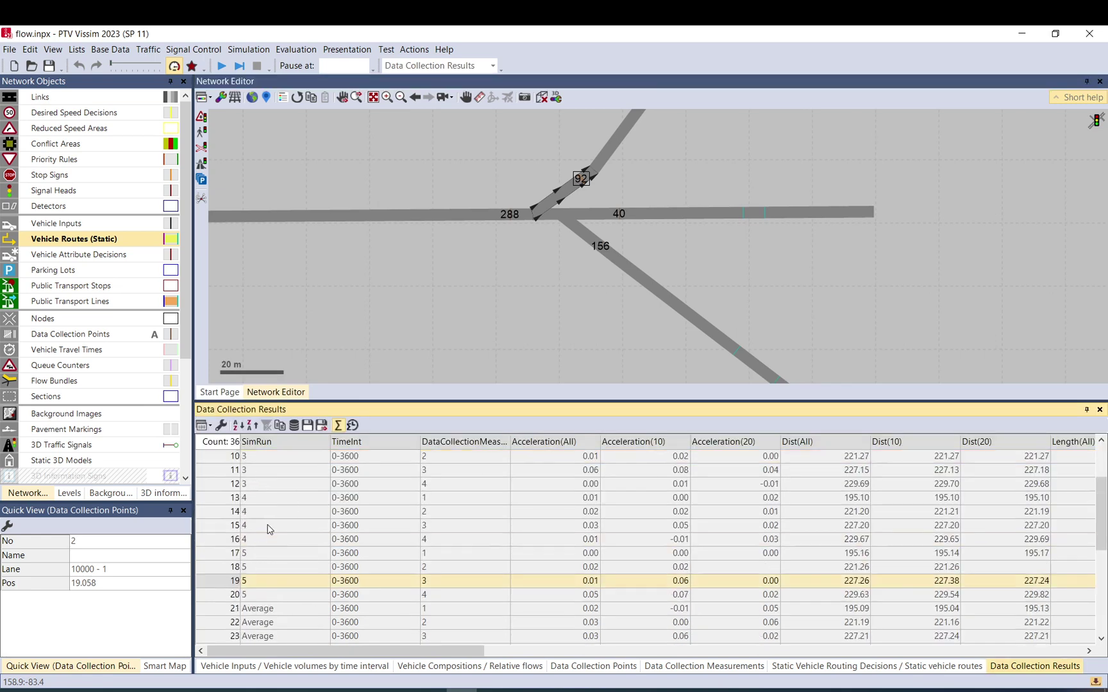
pyautogui.scroll(-2, 233, 604)
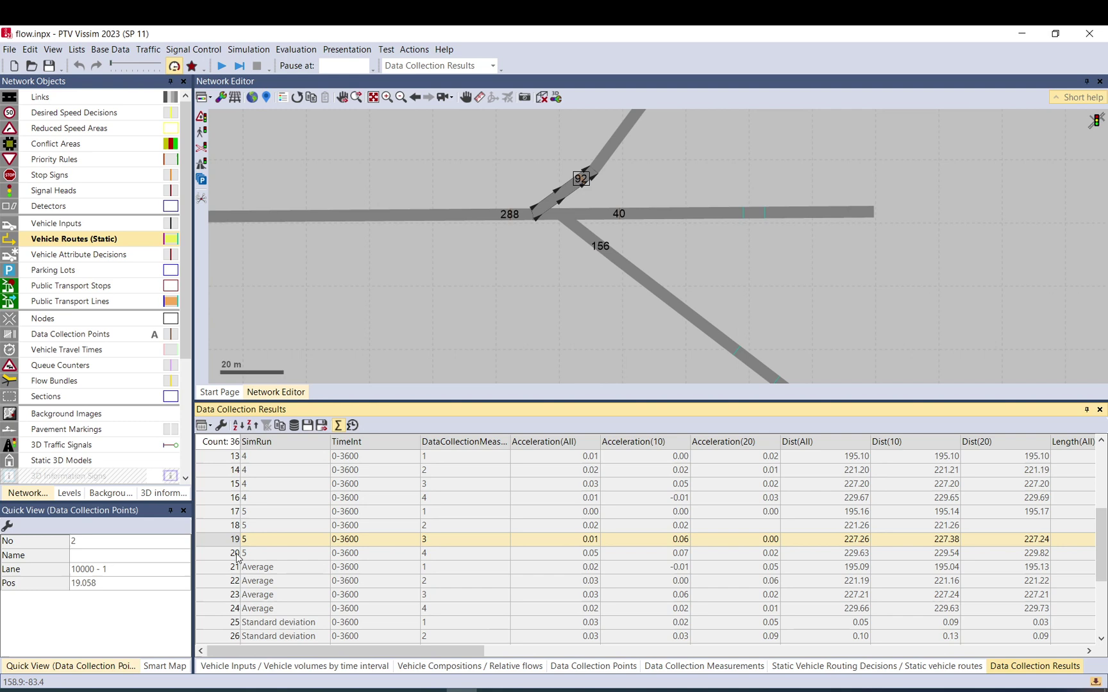
# Step: Match data collection points 4 and 3 at the junction with the result rows of simulation run 5
pyautogui.click(224, 514)
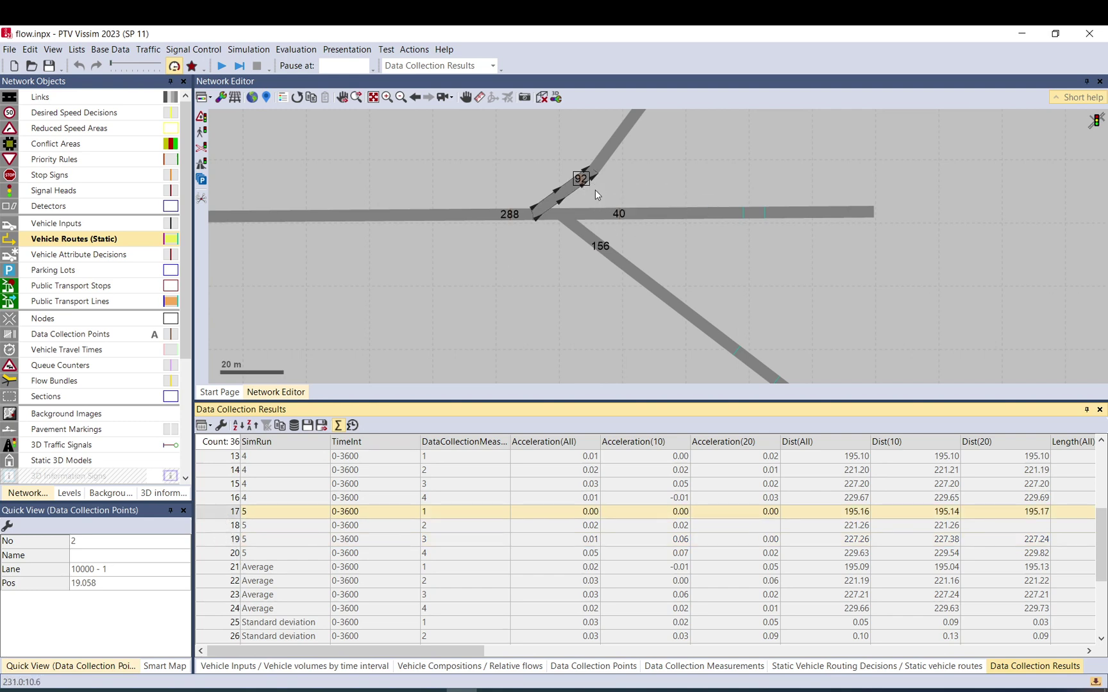
pyautogui.click(616, 215)
pyautogui.click(609, 255)
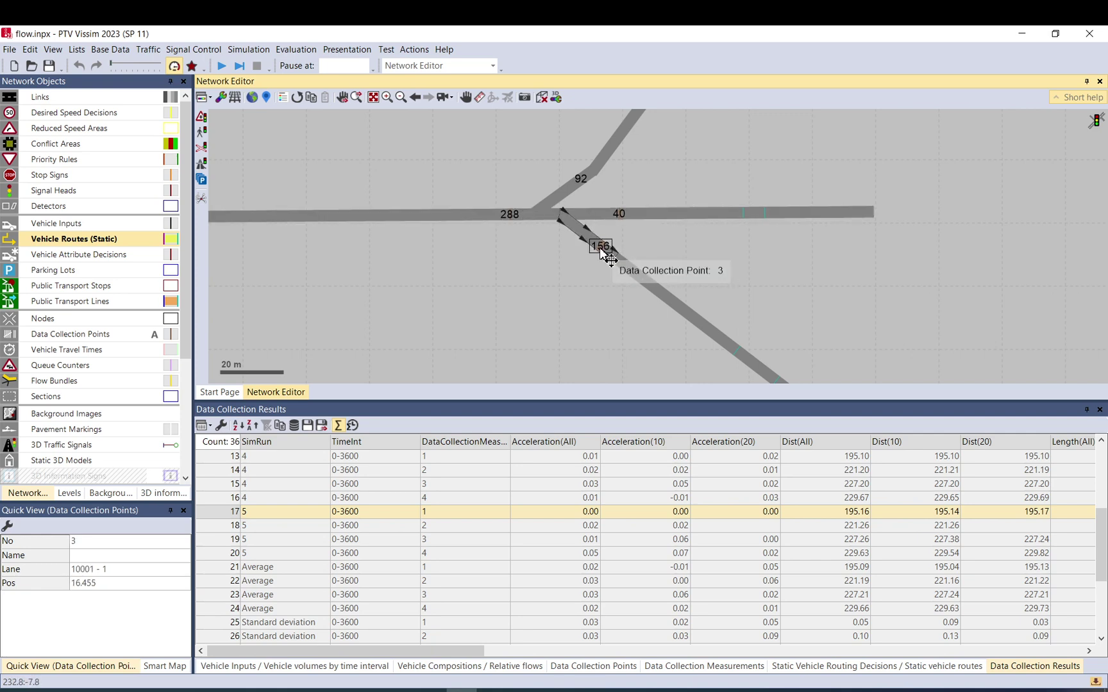
pyautogui.click(234, 540)
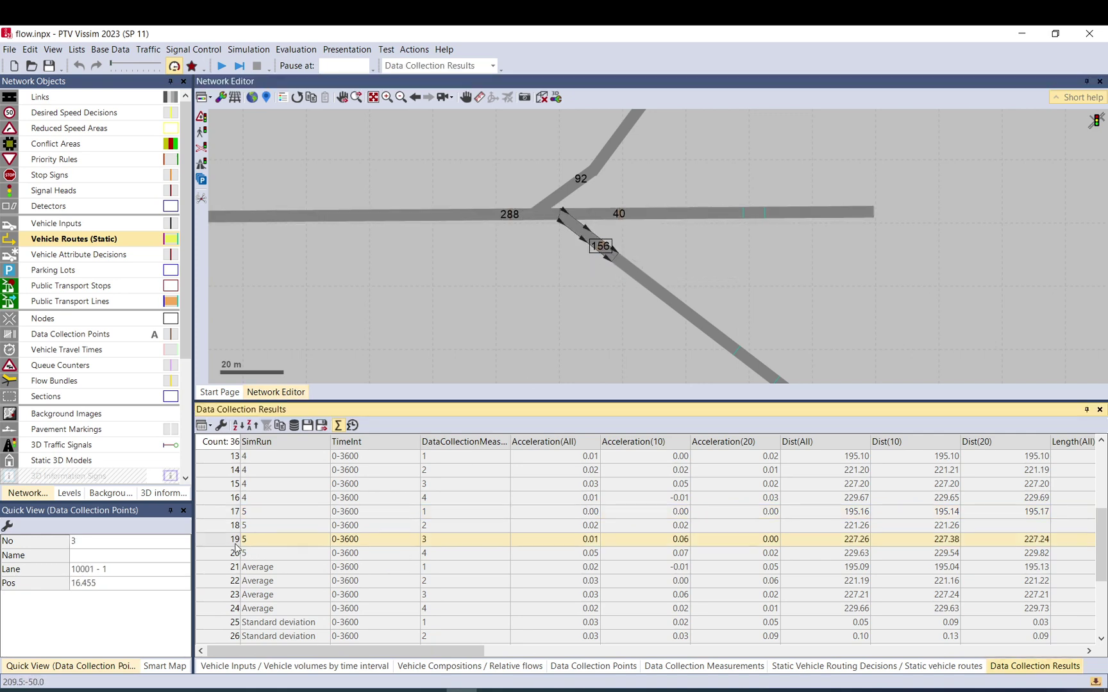
# Step: Reduce the result list's attributes to simulation run, time interval, data collection measurement and the Vehicles counts for All, 10 and 20
pyautogui.click(221, 426)
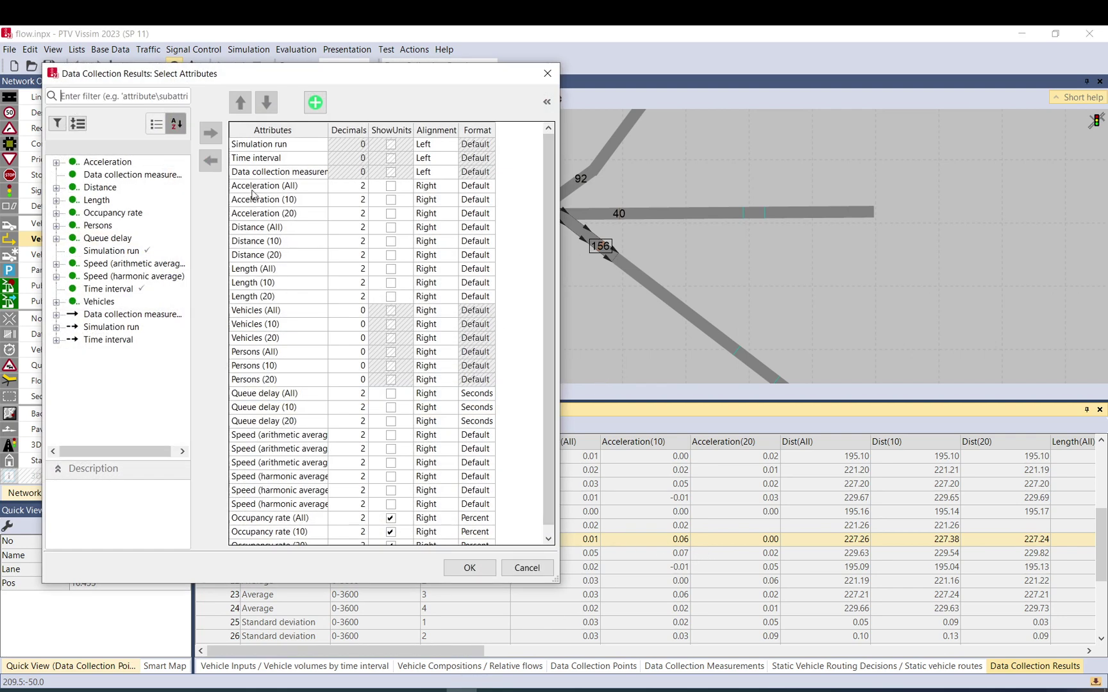
pyautogui.moveTo(255, 188); pyautogui.dragTo(256, 299)
pyautogui.click(211, 161)
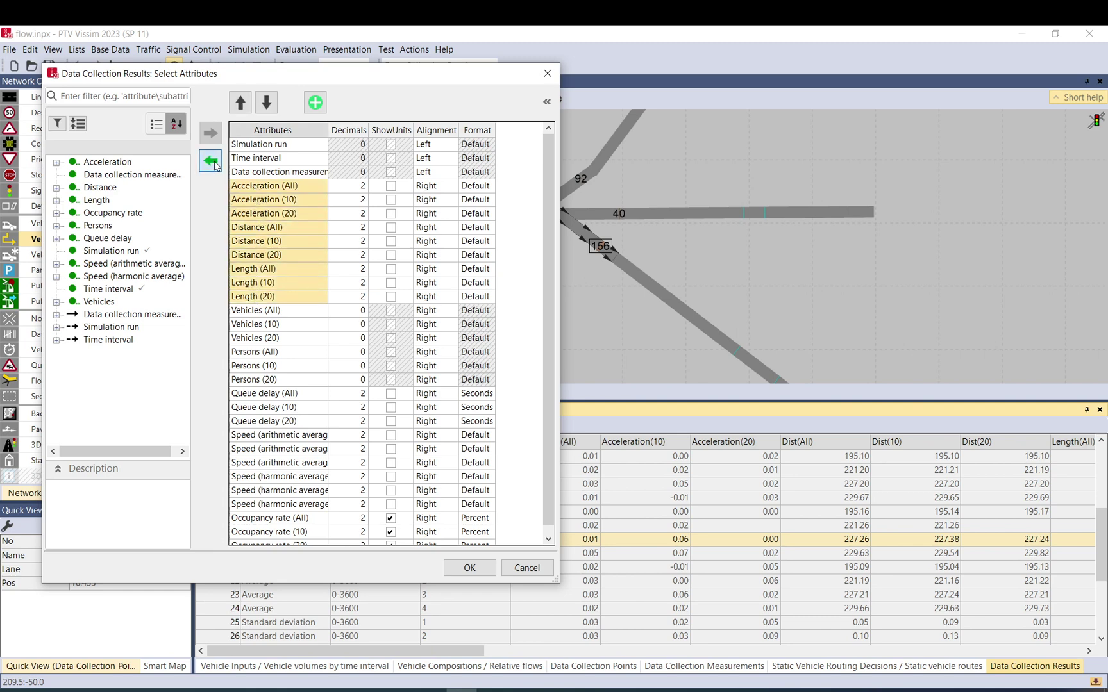
pyautogui.moveTo(260, 228); pyautogui.dragTo(269, 422)
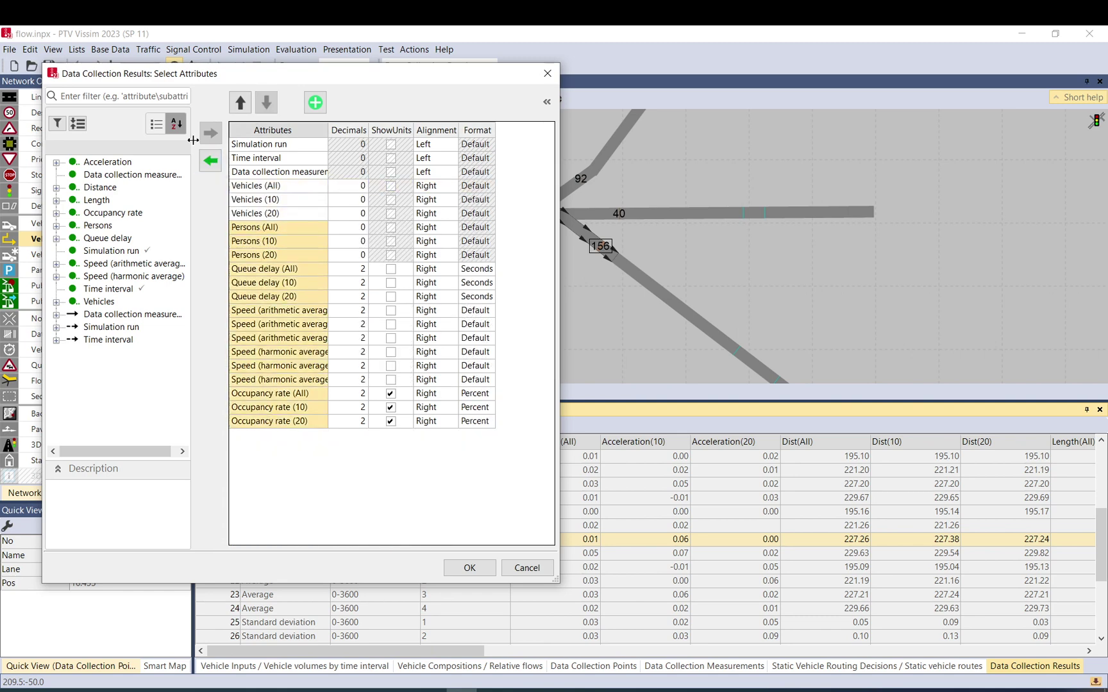
pyautogui.click(210, 160)
pyautogui.click(258, 191)
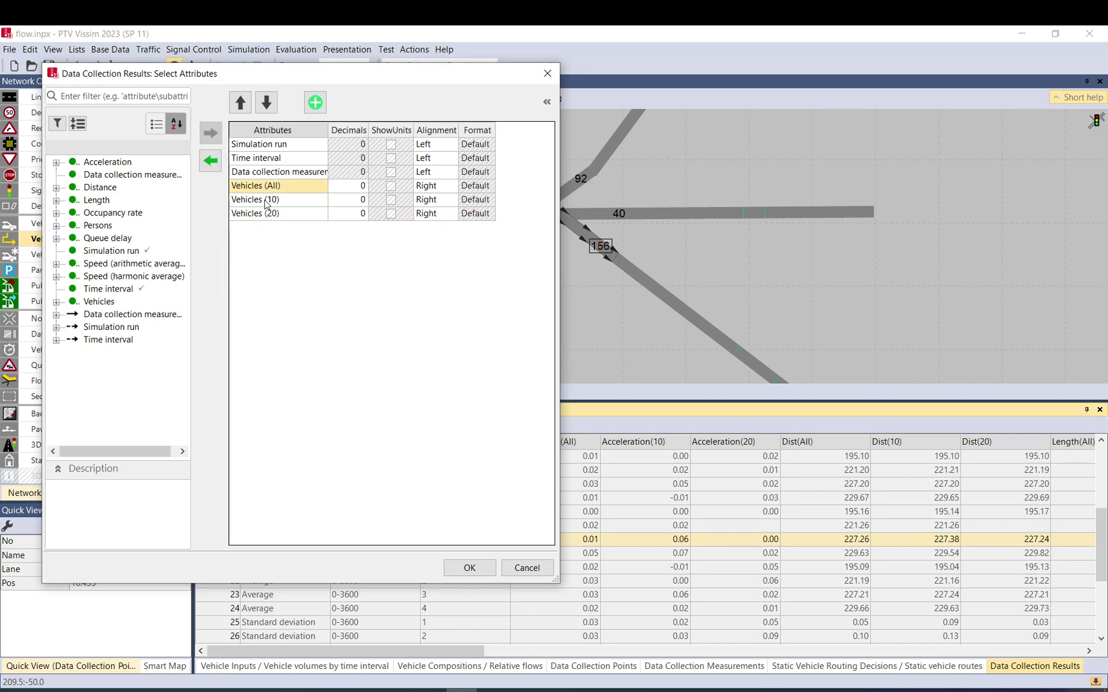
pyautogui.click(266, 202)
pyautogui.click(265, 215)
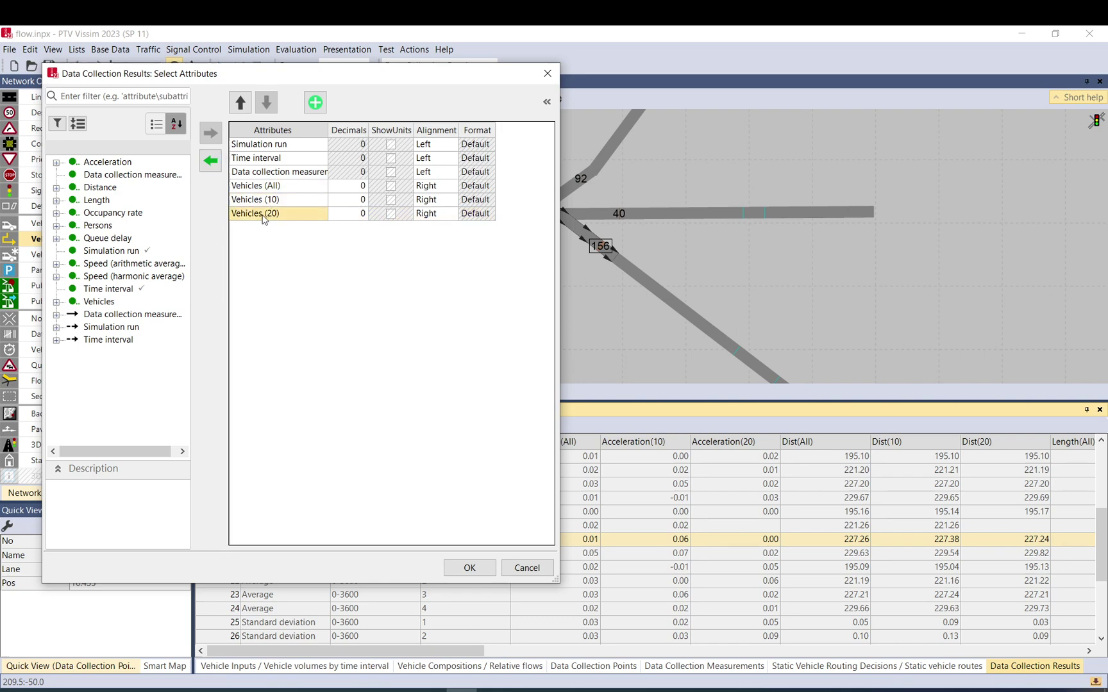
pyautogui.click(470, 569)
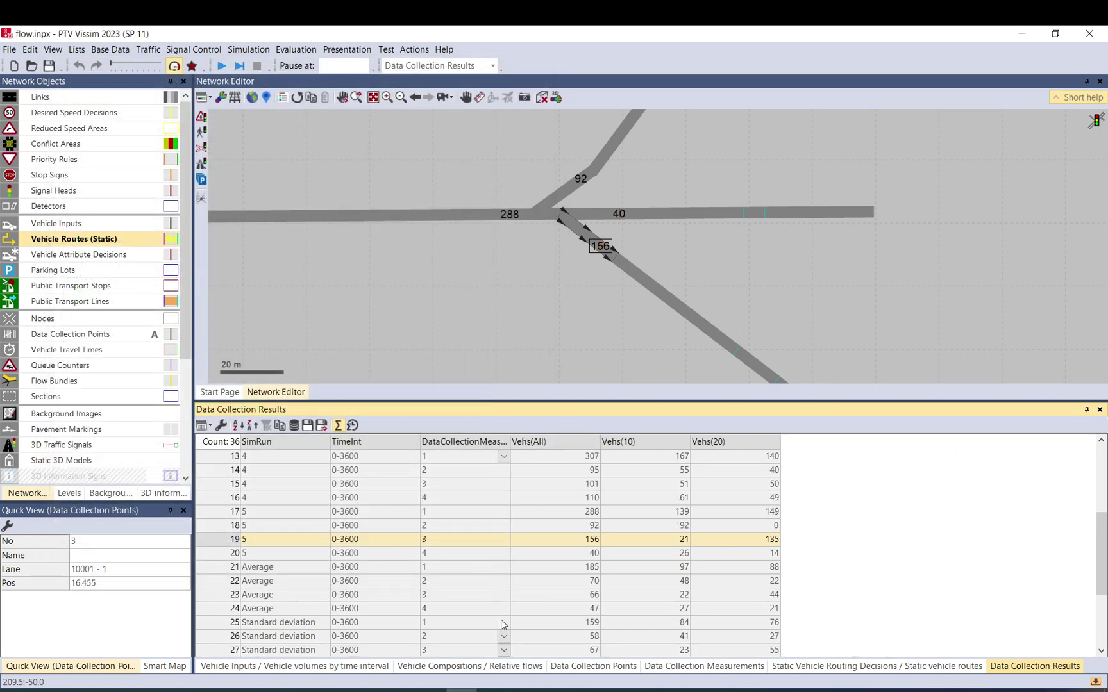
# Step: Compare the class 10 and class 20 vehicle counts of run 5 at data collection points 2 and 4
pyautogui.click(239, 534)
pyautogui.click(215, 525)
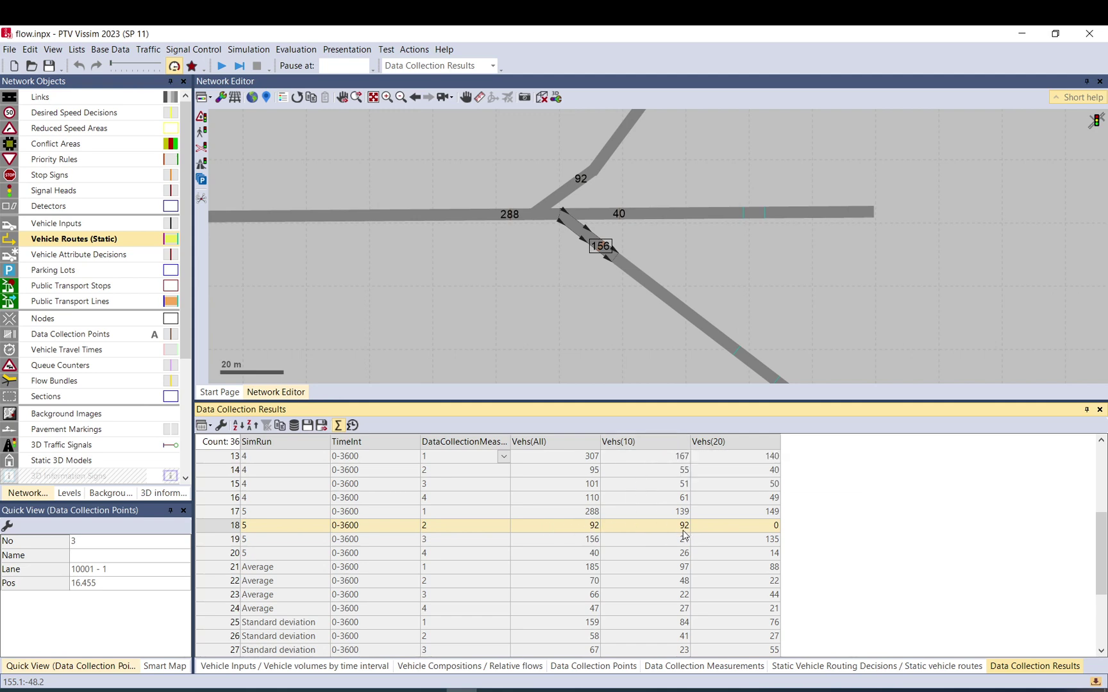
pyautogui.click(769, 526)
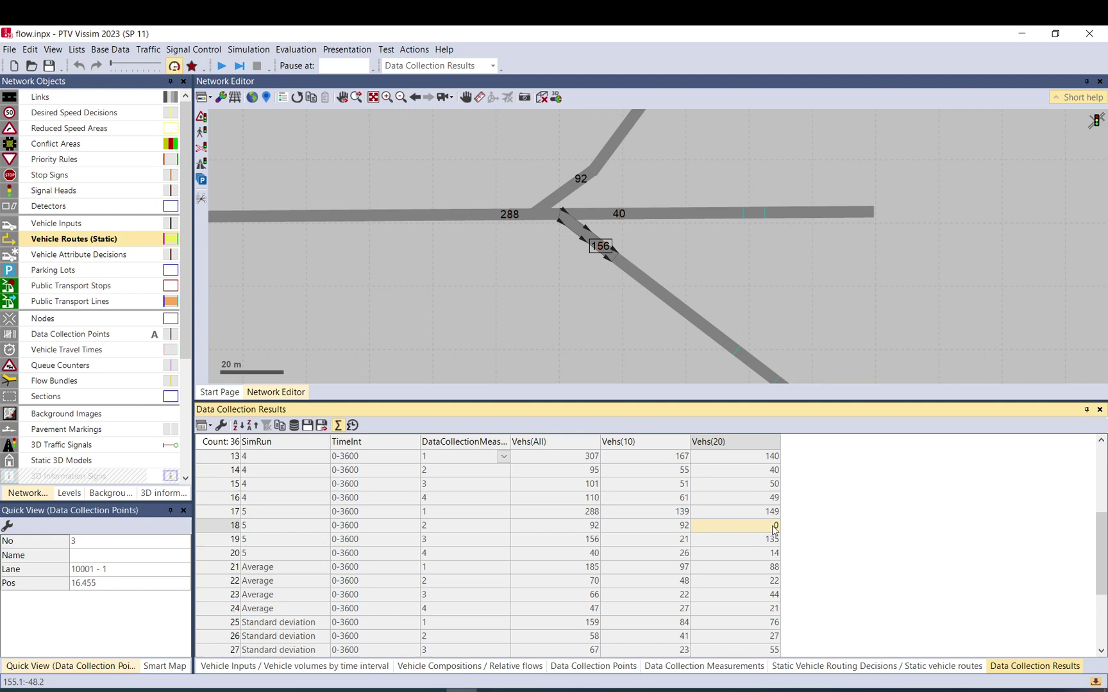
pyautogui.click(586, 184)
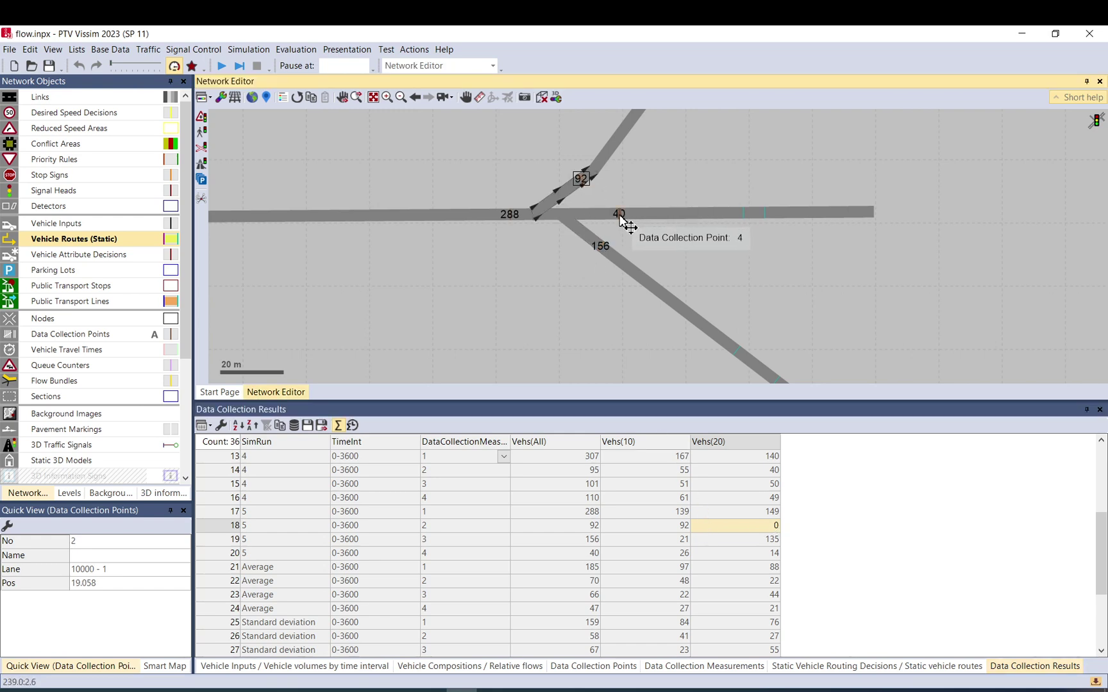
pyautogui.click(620, 218)
pyautogui.click(218, 555)
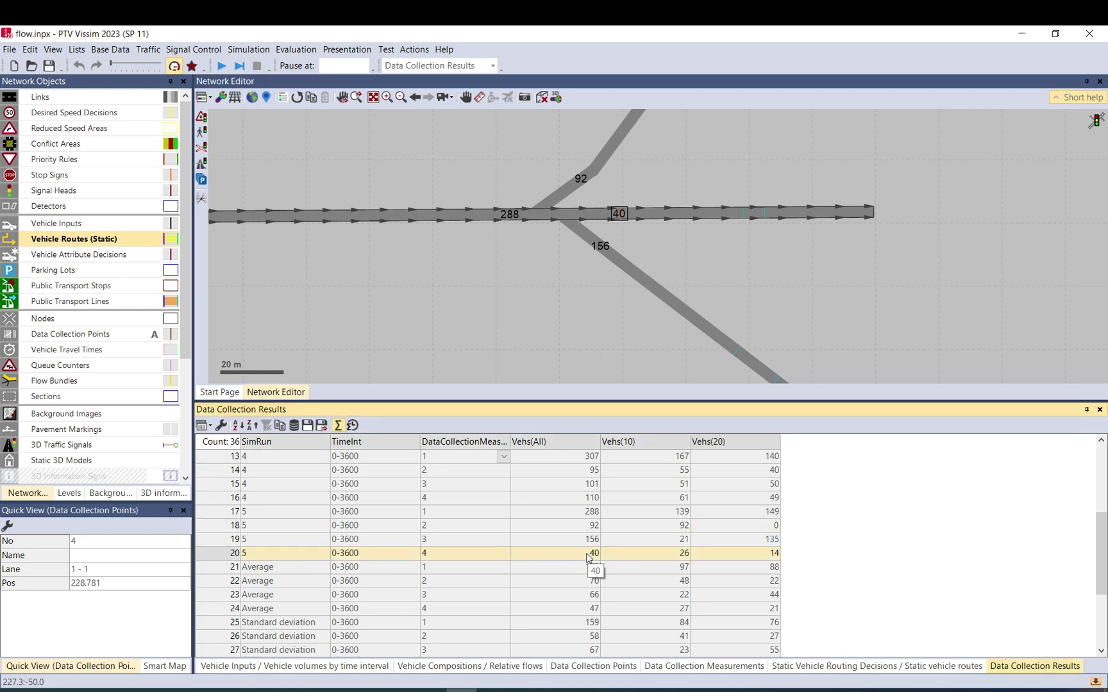
pyautogui.click(677, 554)
pyautogui.click(758, 555)
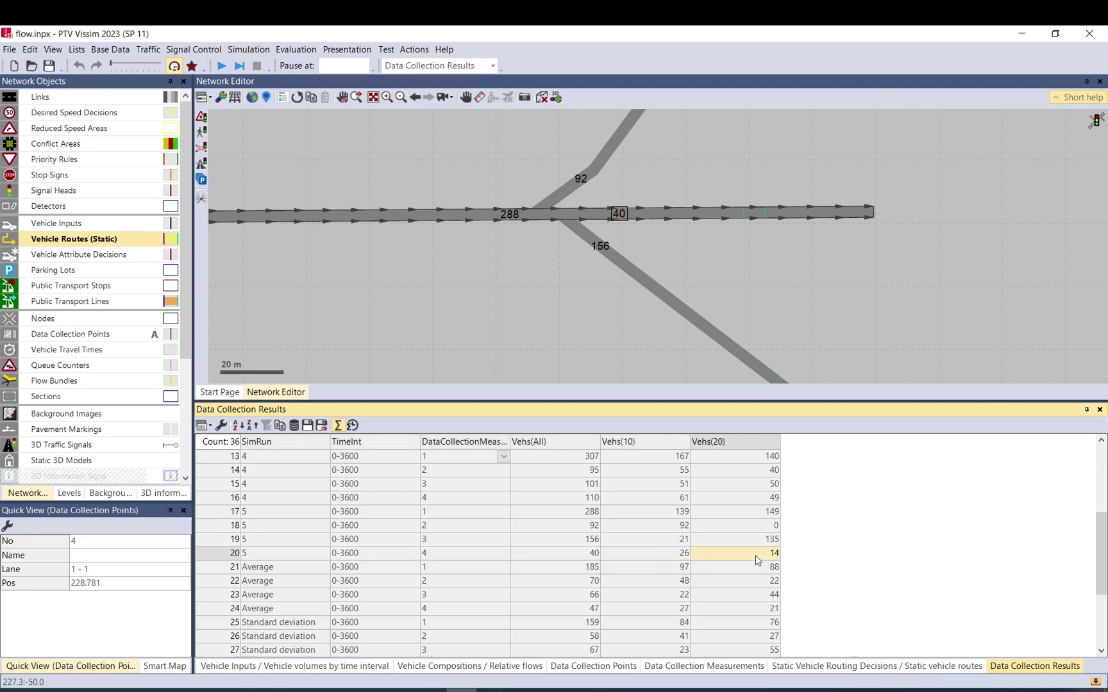
# Step: Give the network view more room with the whole junction in sight, and open the relative flows of the 50-50mix vehicle composition
pyautogui.click(534, 236)
pyautogui.scroll(-3, 557, 239)
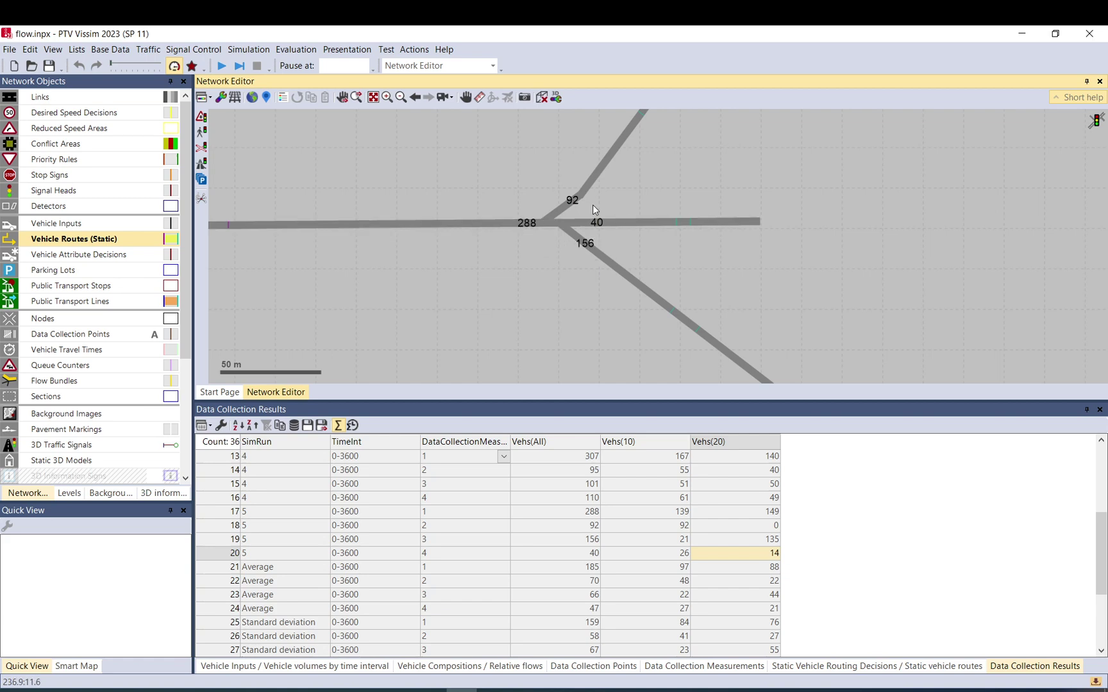
pyautogui.scroll(-3, 515, 231)
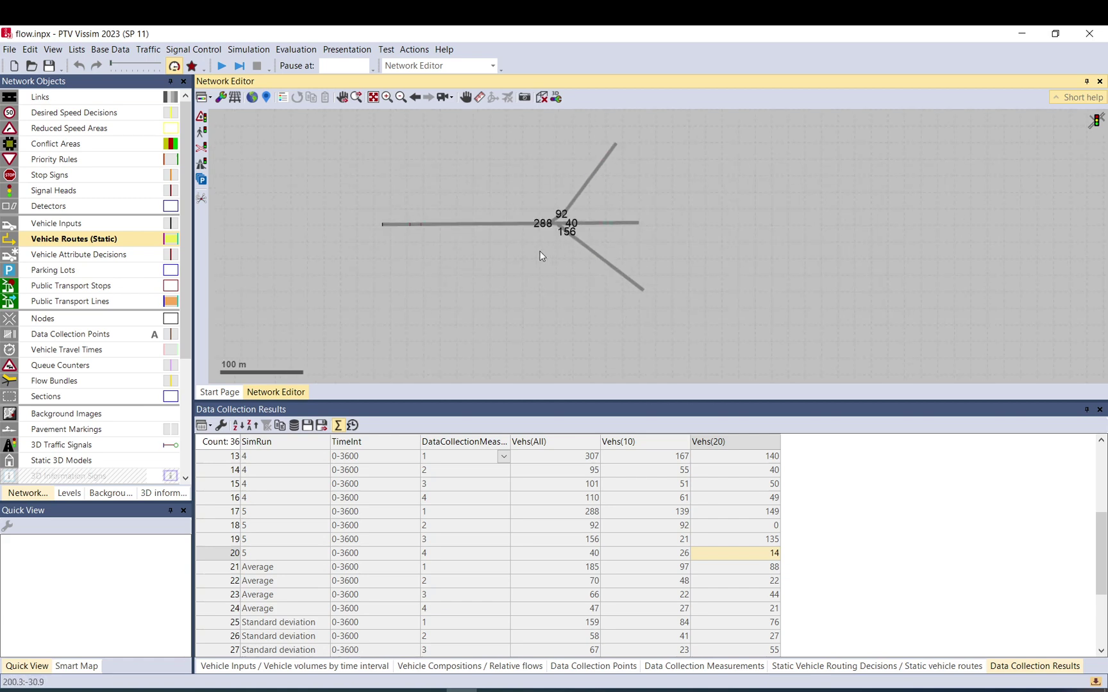
pyautogui.moveTo(538, 252); pyautogui.dragTo(548, 267)
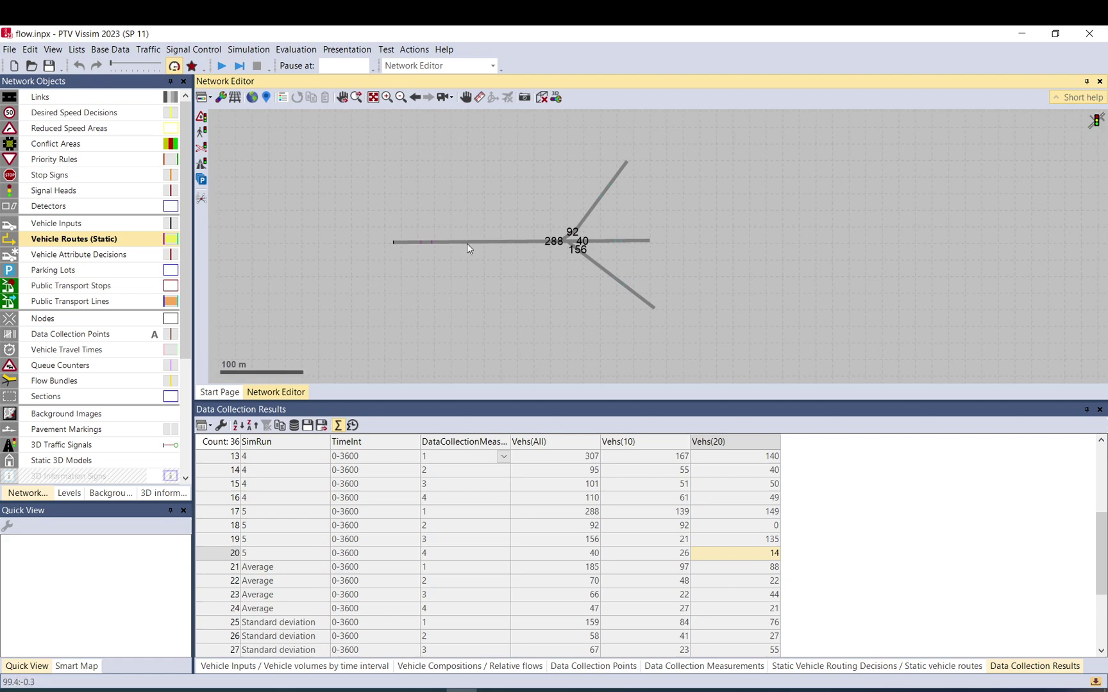
pyautogui.scroll(2, 516, 228)
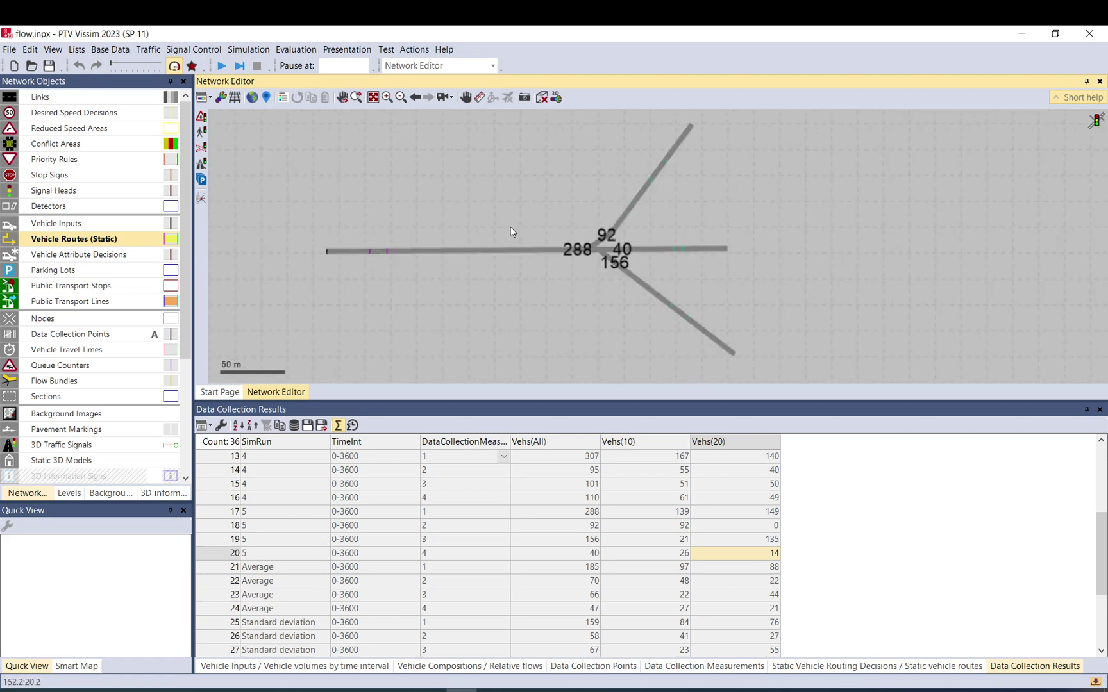
pyautogui.moveTo(799, 400); pyautogui.dragTo(800, 548)
pyautogui.click(386, 251)
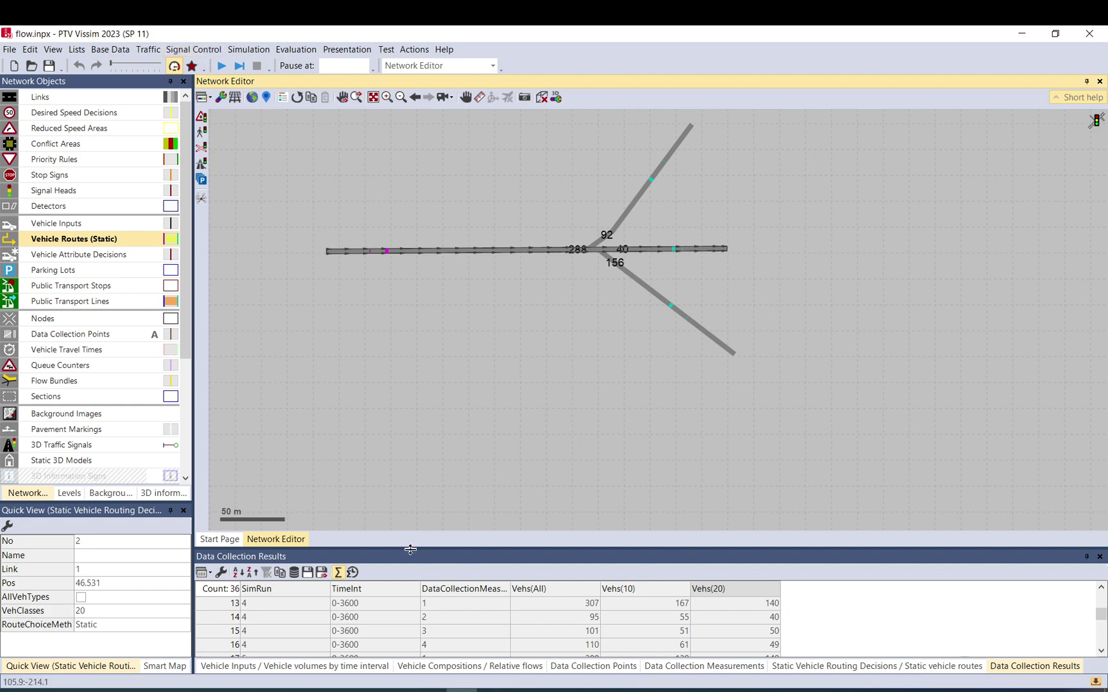
pyautogui.click(489, 667)
pyautogui.click(273, 605)
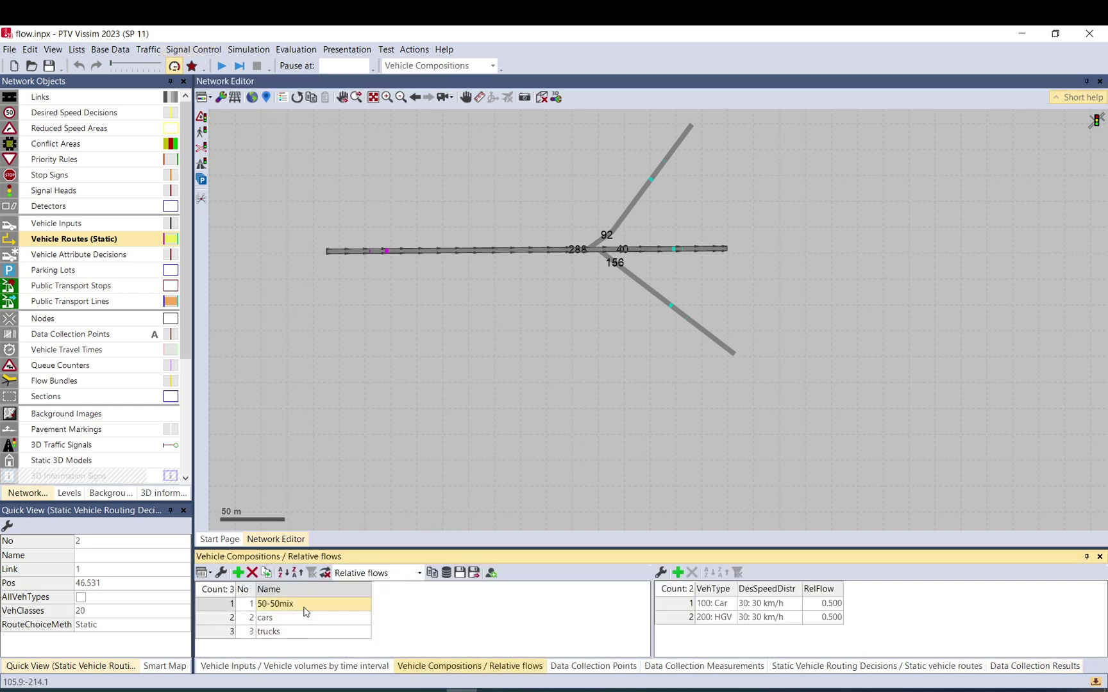
# Step: Set the relative flows of the 50-50mix composition to 0.98 for Car and 0.02 for HGV
pyautogui.click(820, 603)
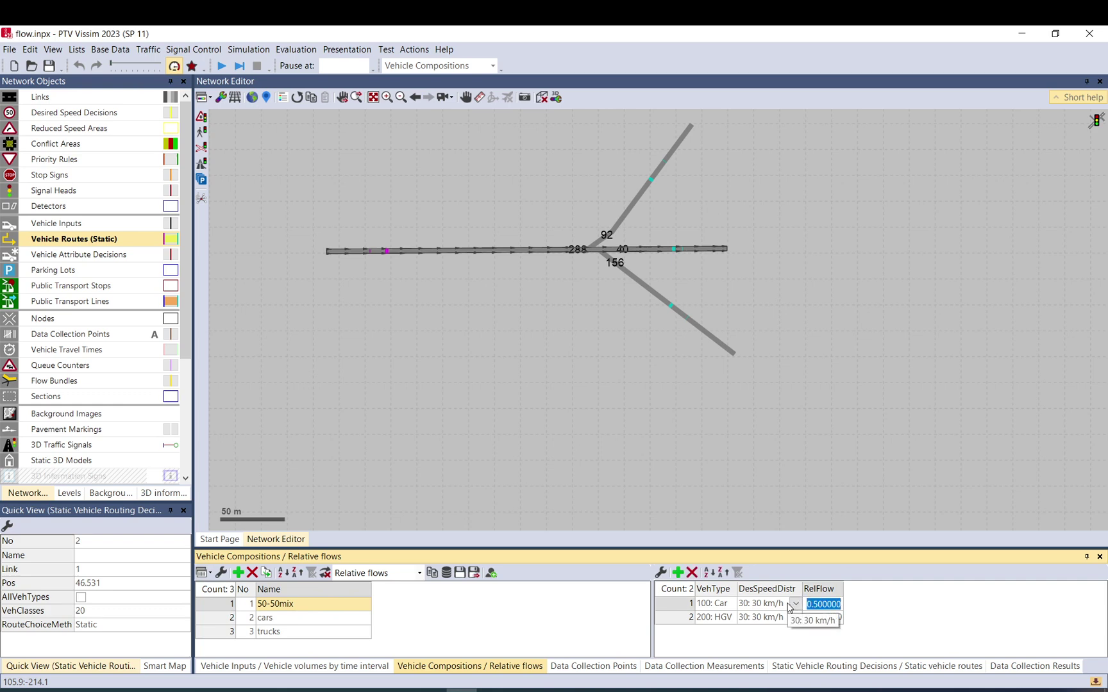
pyautogui.write('0.98')
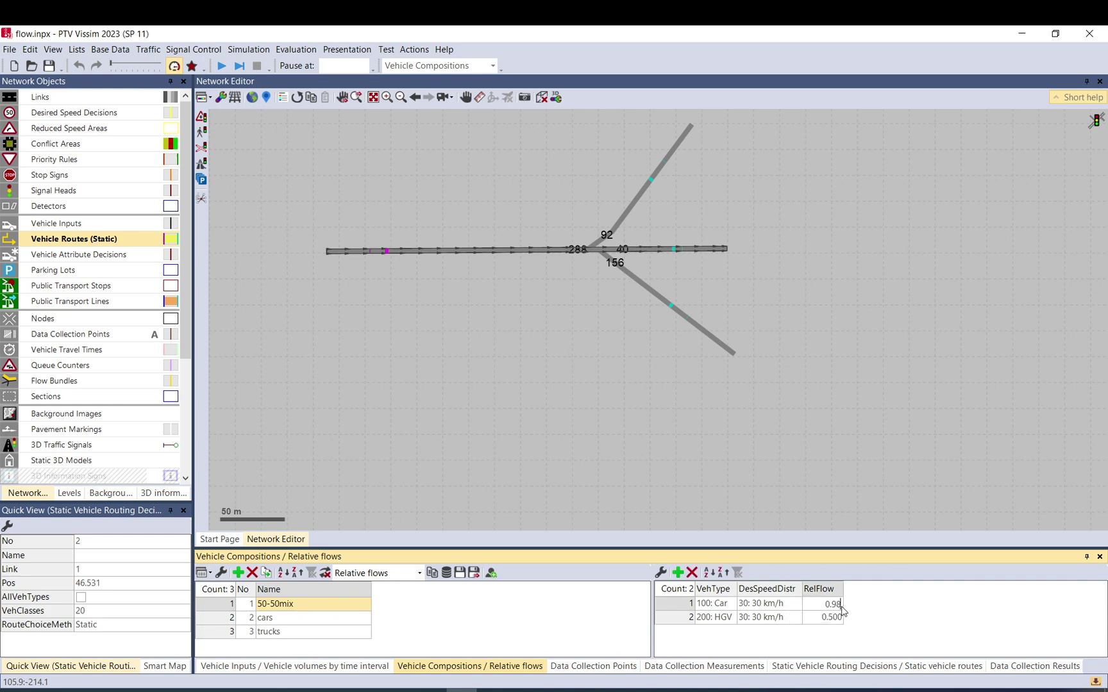
pyautogui.press('Down')
pyautogui.write('0')
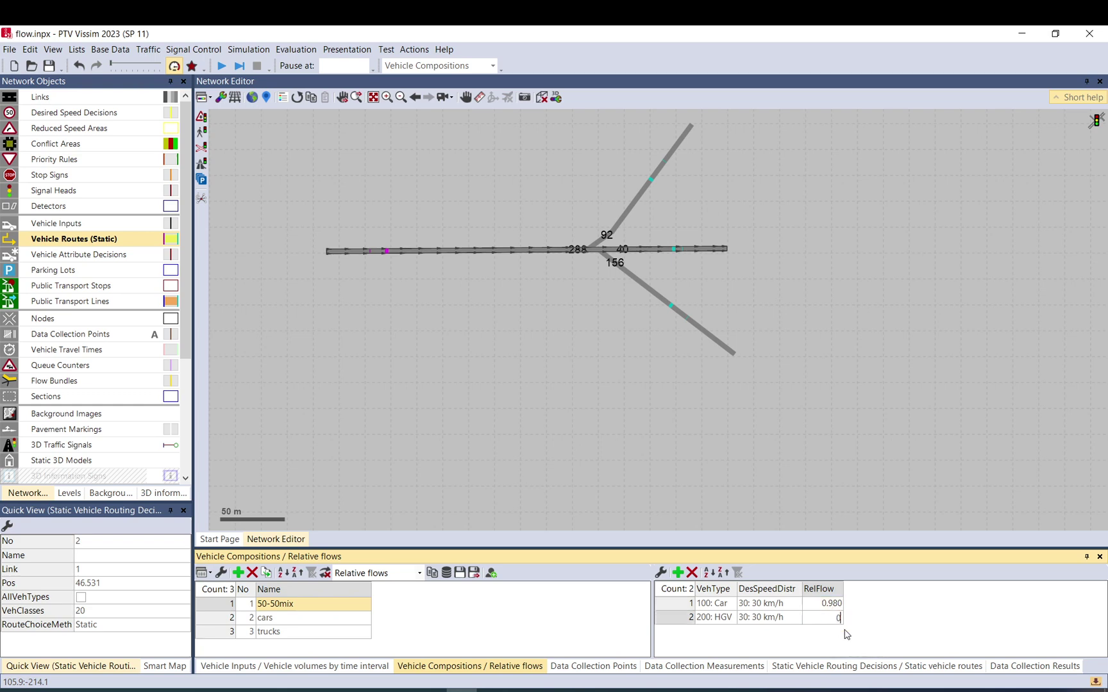
pyautogui.write('.02')
# Step: Set the relative flows of the 50-50mix composition to 98 for Car and 2 for HGV
pyautogui.click(830, 608)
pyautogui.write('98')
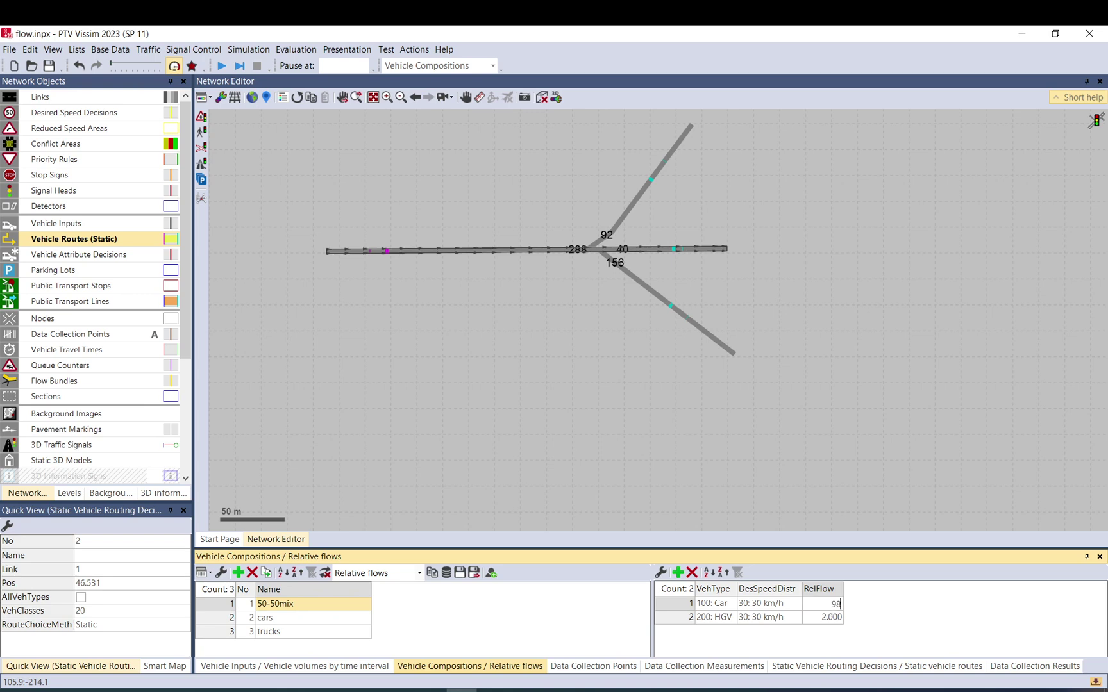
pyautogui.press('Down')
# Step: Select routing decision 1 on link 1 and show it with its routes in the static vehicle routing decisions list
pyautogui.click(629, 319)
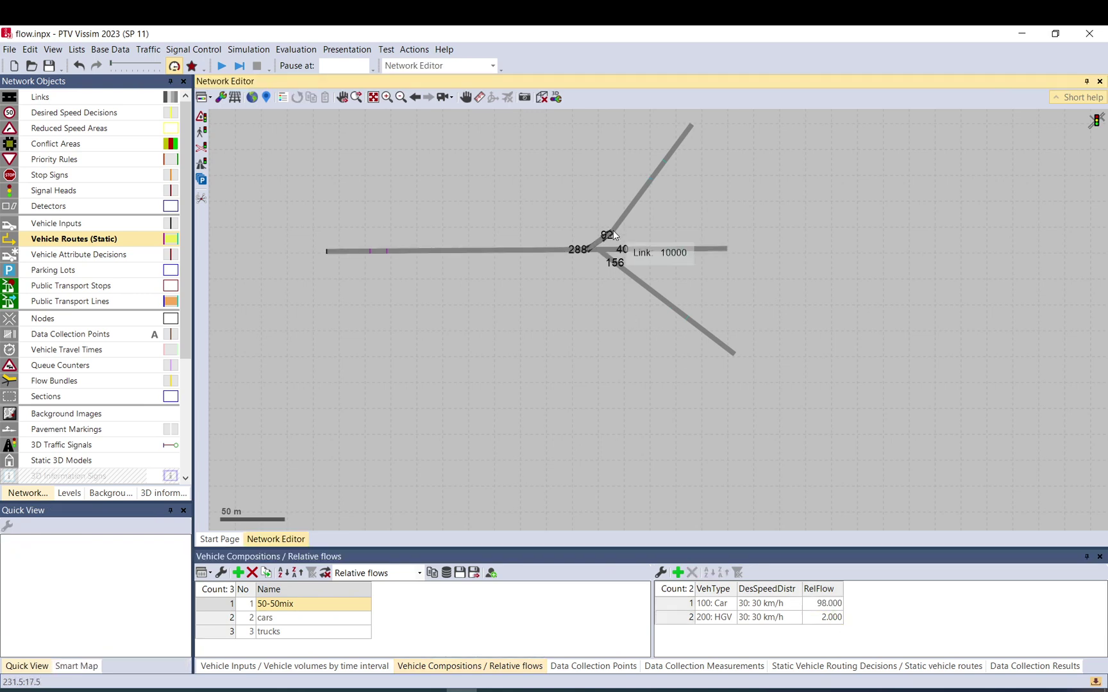
pyautogui.click(374, 253)
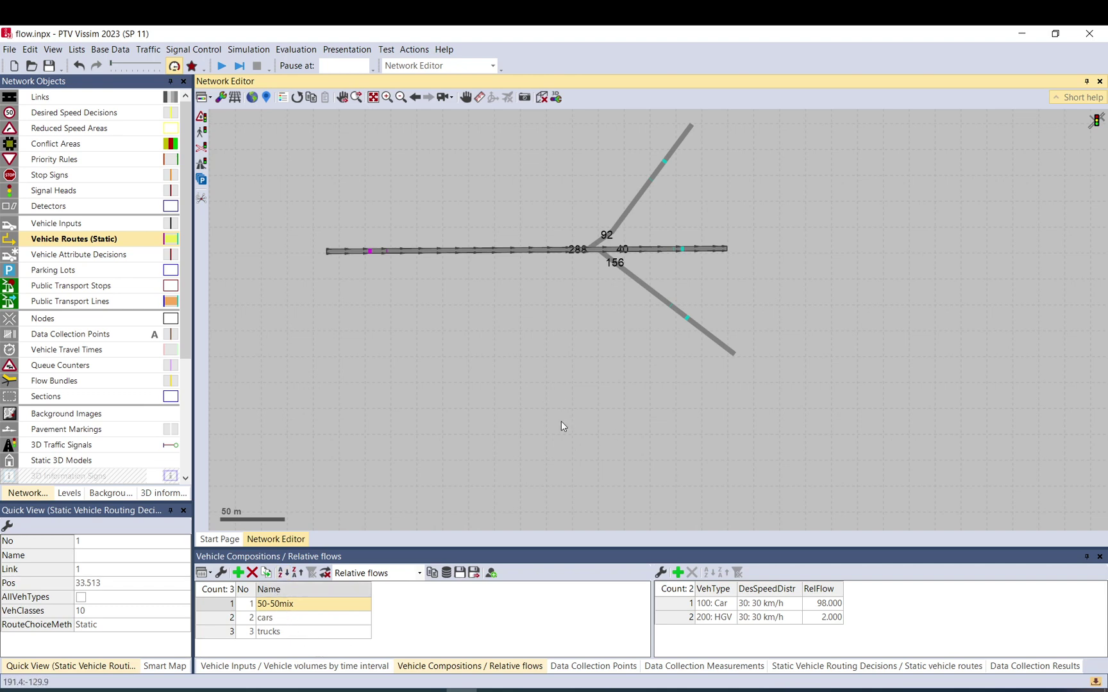
pyautogui.rightClick(373, 252)
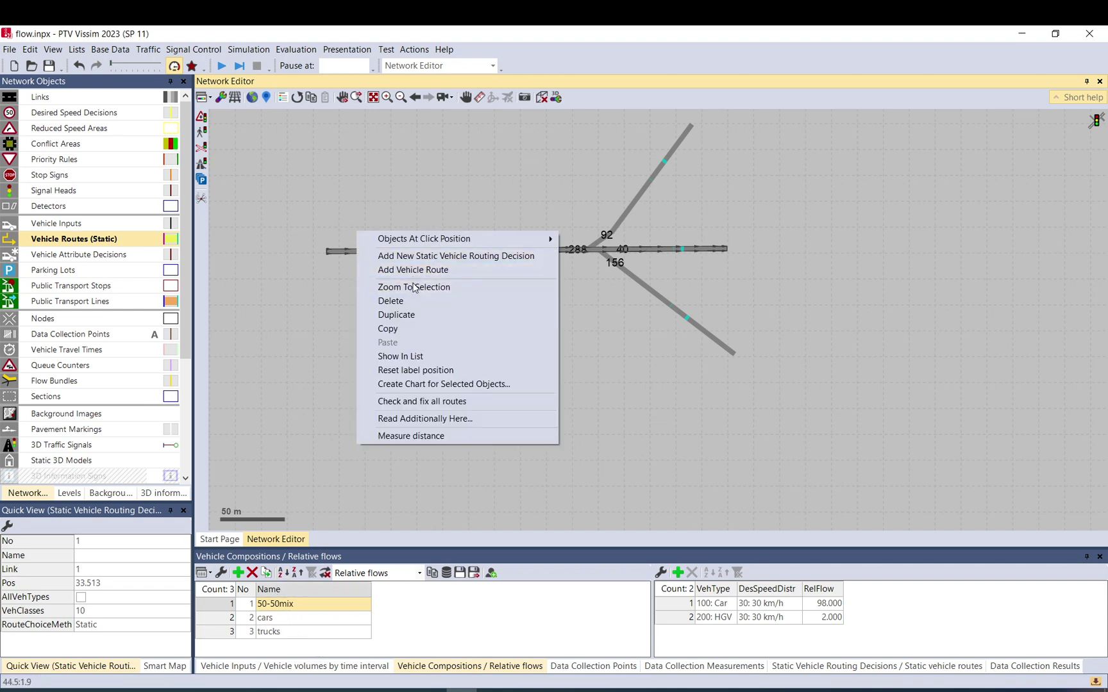
pyautogui.click(420, 357)
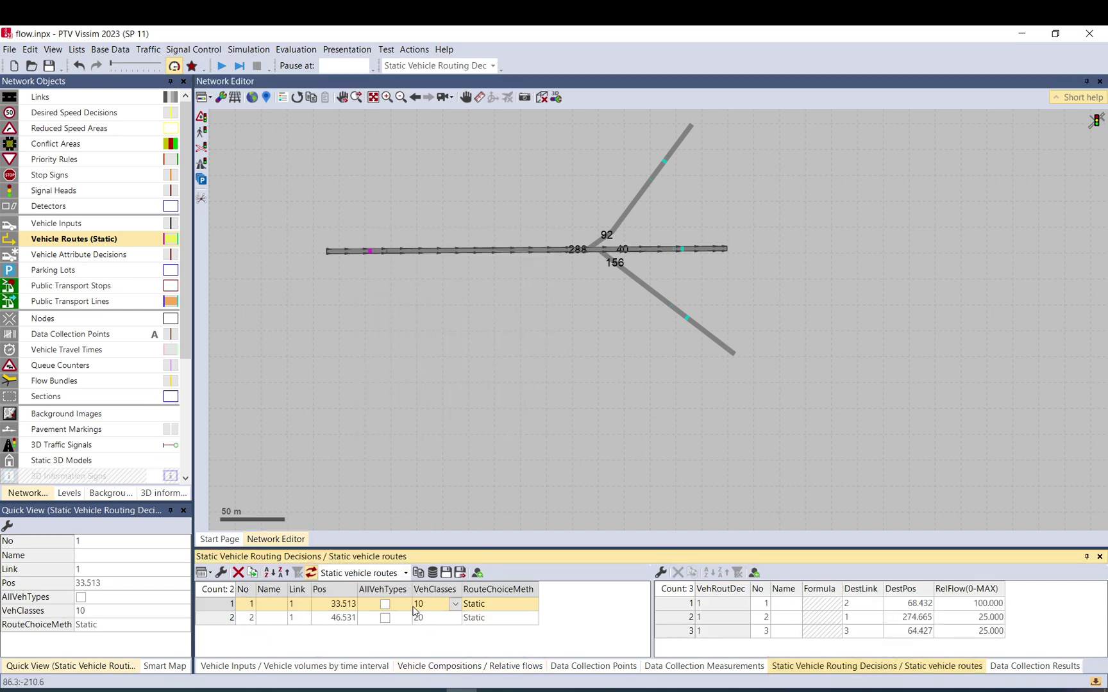
# Step: Review the vehicle class setting of routing decision 1 and the relative flow and path of each of its three static routes, then clear the selection
pyautogui.click(384, 603)
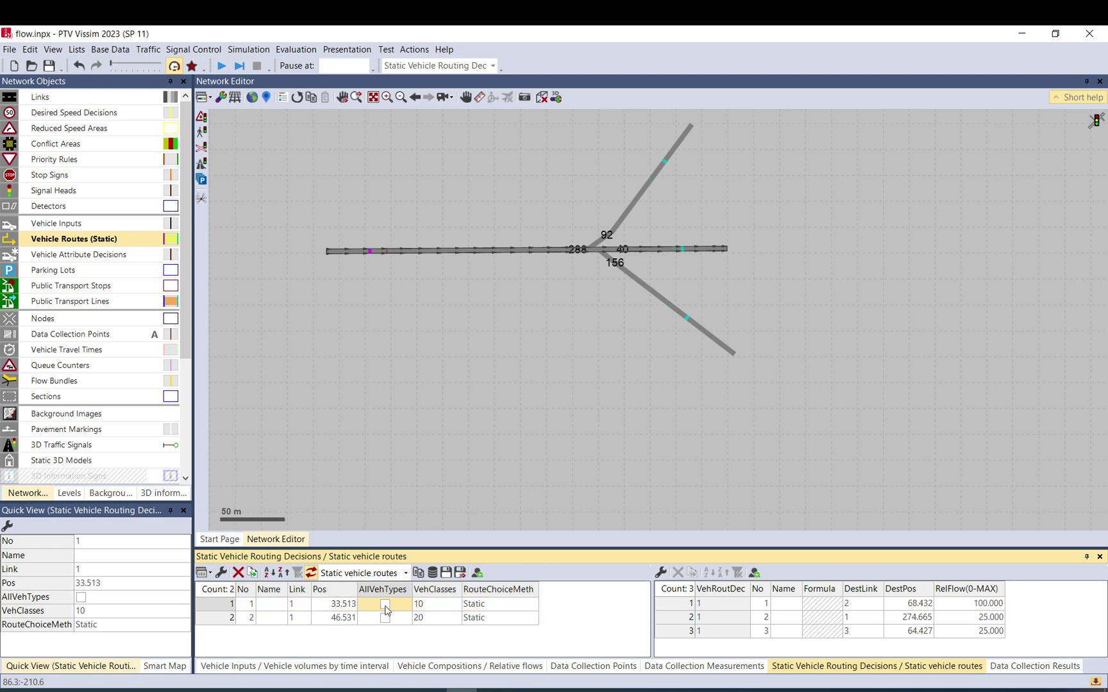
pyautogui.click(385, 603)
pyautogui.click(991, 603)
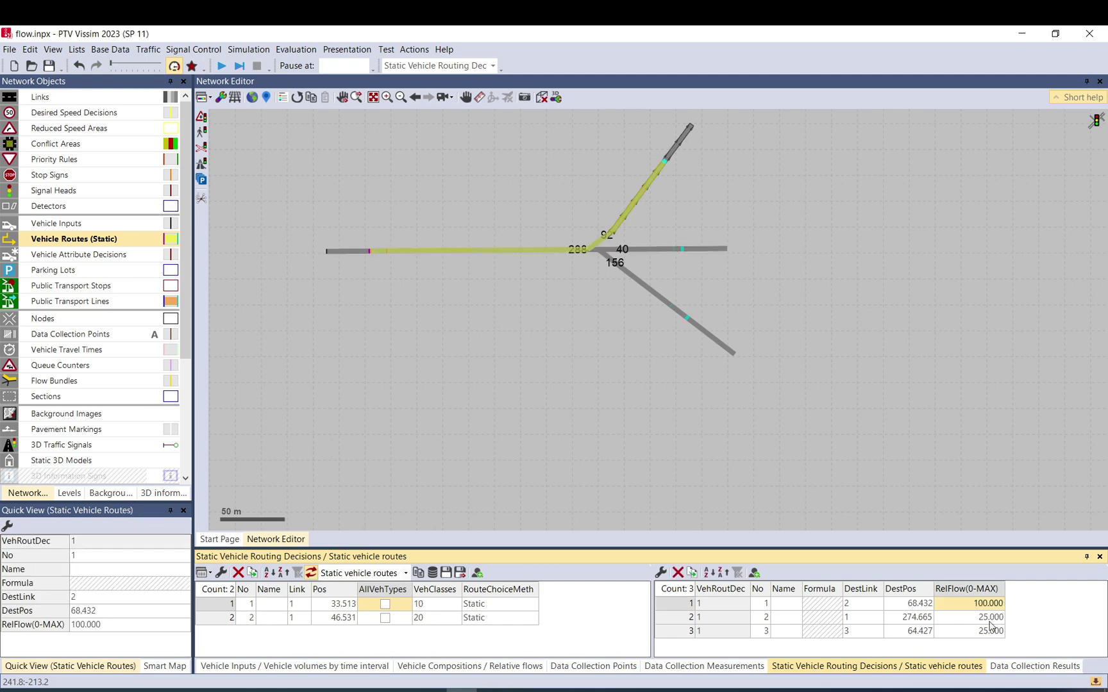
pyautogui.click(990, 617)
pyautogui.click(992, 630)
pyautogui.click(986, 605)
pyautogui.click(986, 618)
pyautogui.click(987, 632)
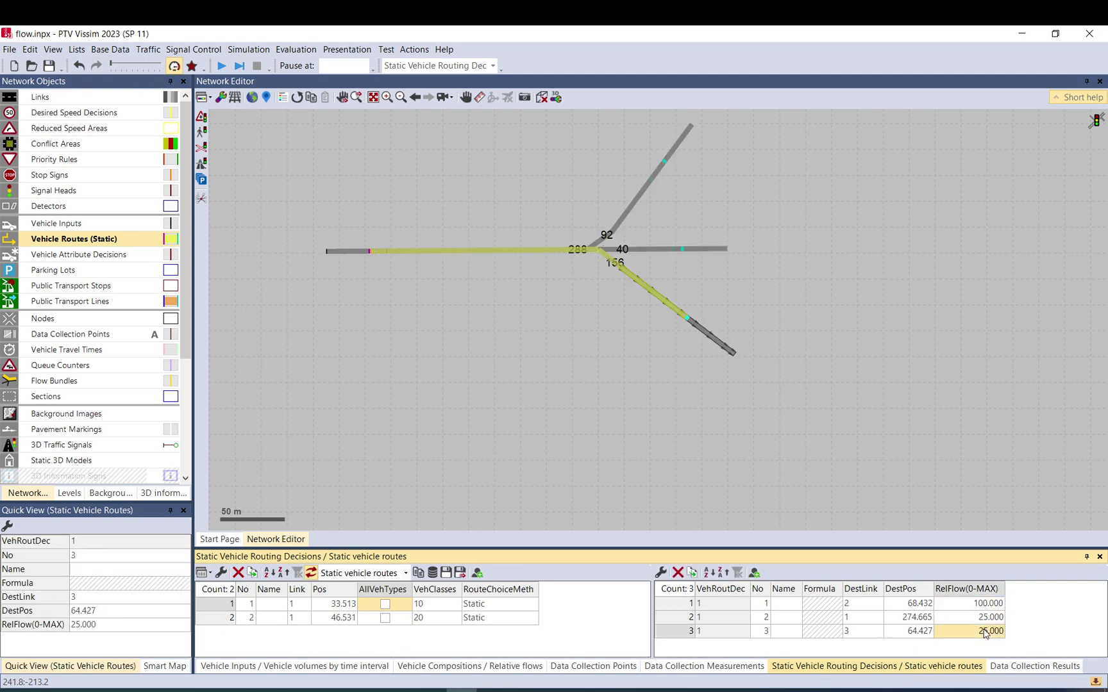
pyautogui.click(988, 618)
pyautogui.click(986, 605)
pyautogui.click(986, 617)
pyautogui.click(986, 632)
pyautogui.click(987, 605)
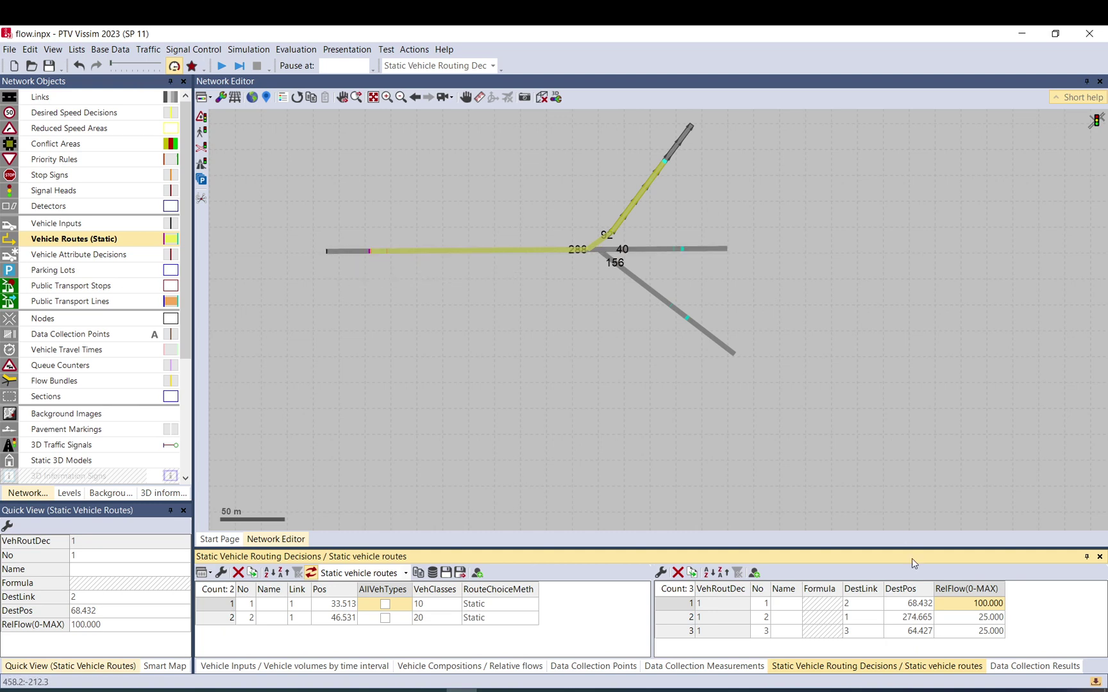
pyautogui.moveTo(986, 634); pyautogui.dragTo(982, 608)
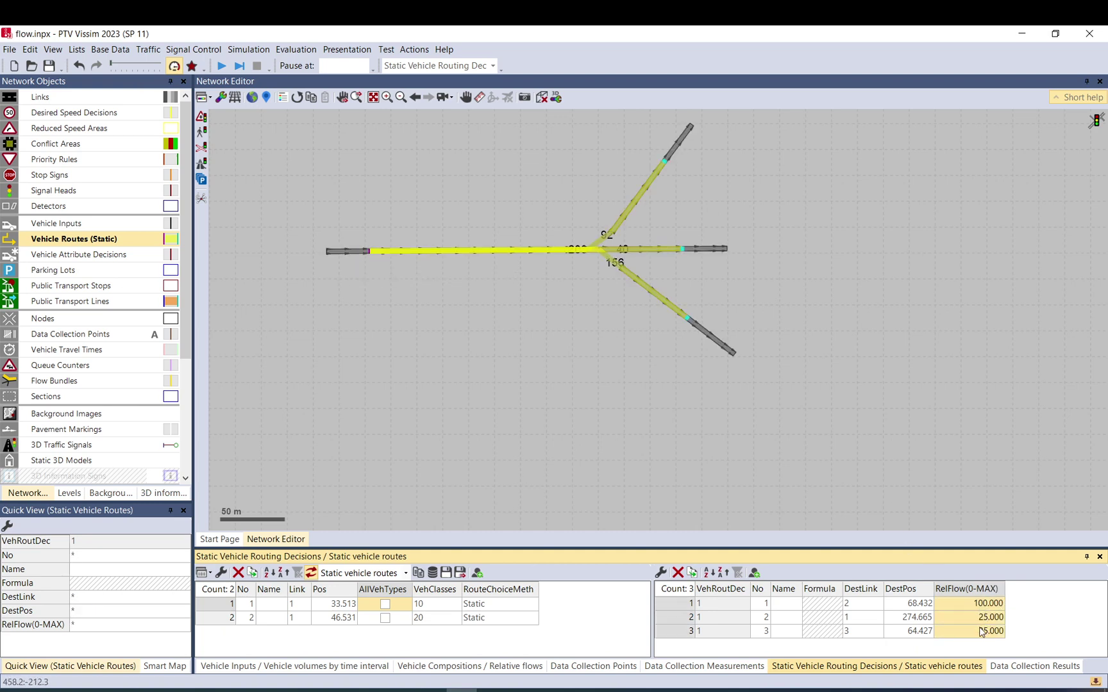
pyautogui.click(981, 604)
pyautogui.click(983, 632)
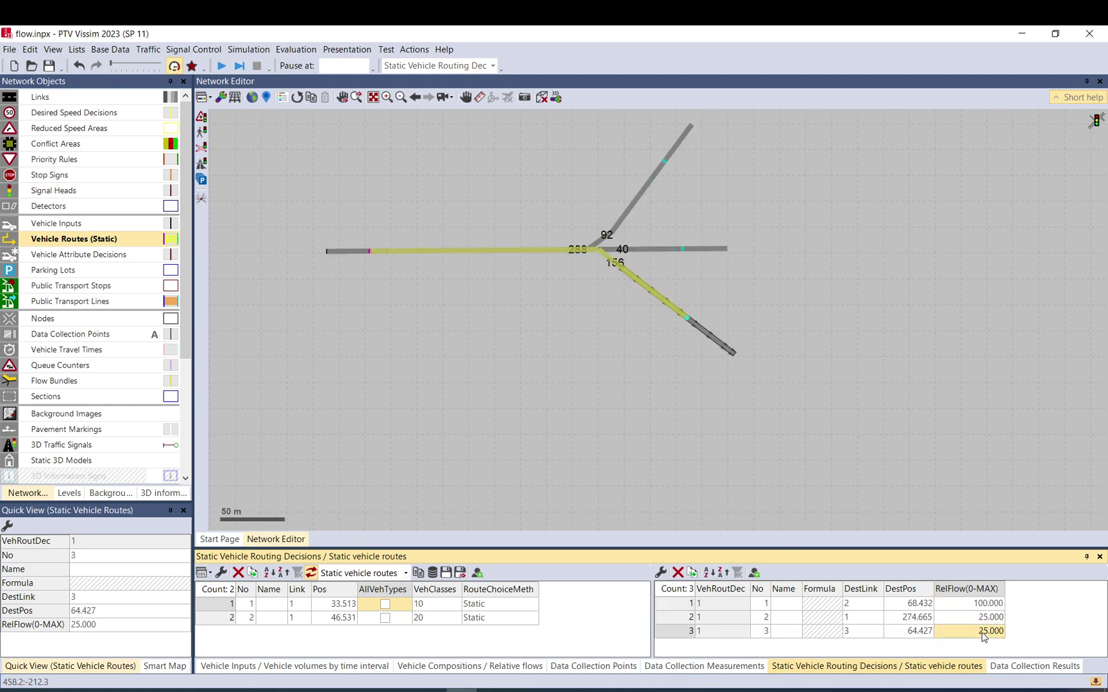
pyautogui.click(769, 306)
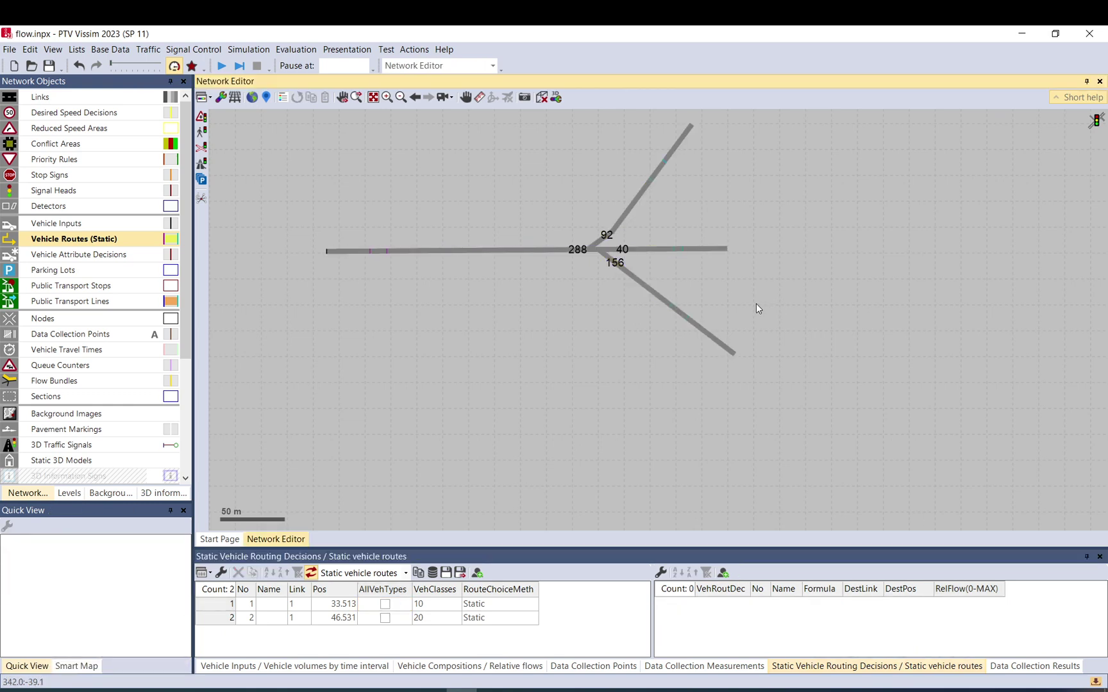